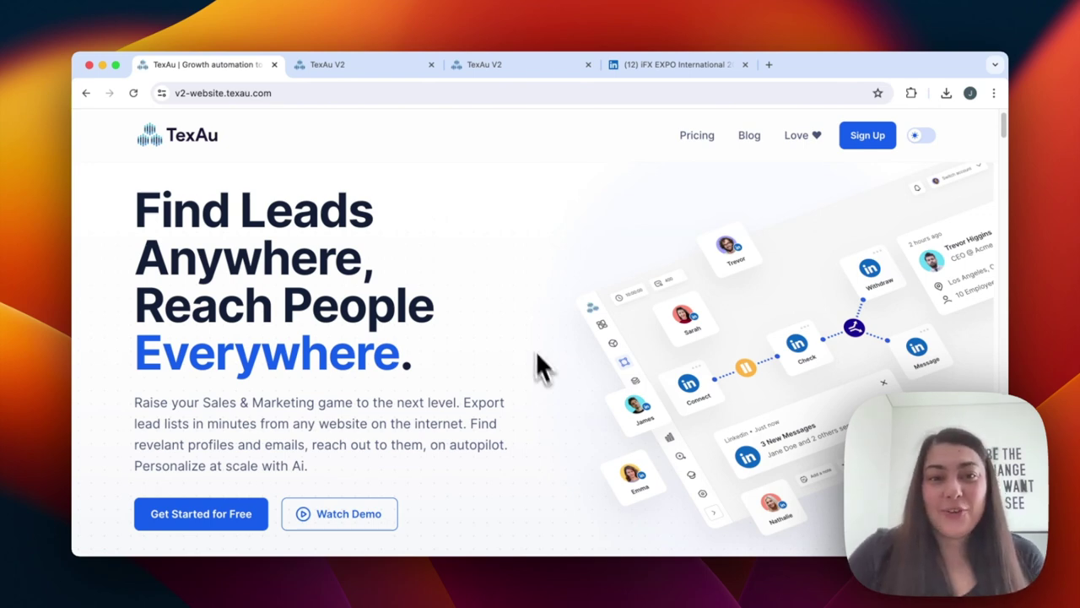
Switch to the second 'TexAu V2' tab showing the TexAu register page
left_click(359, 70)
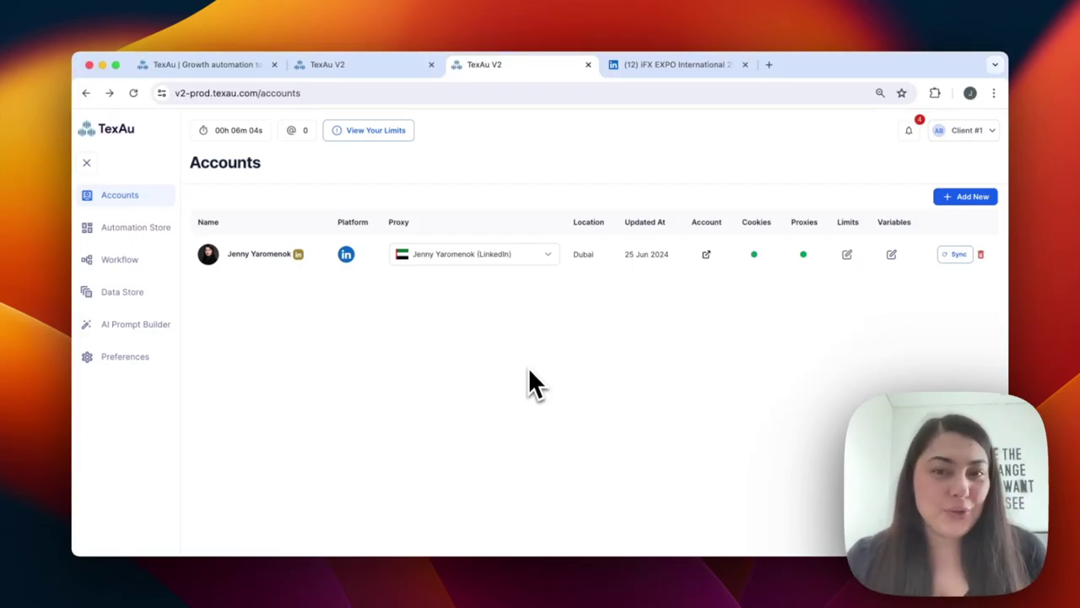
Browse the Automation Store's LinkedIn automations, then start a blank workflow in the builder
left_click(123, 235)
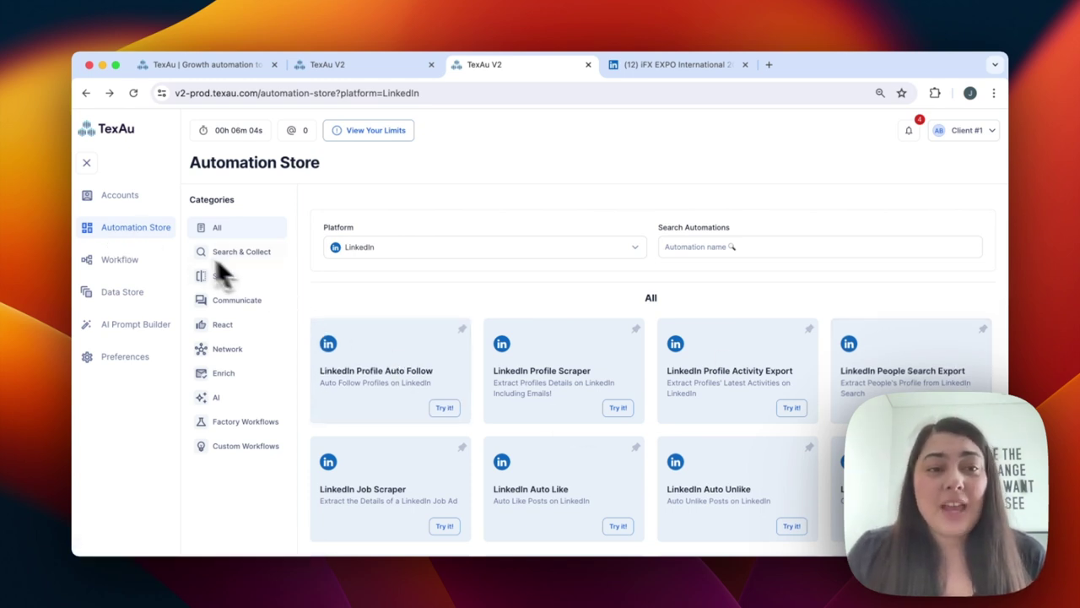
left_click(107, 265)
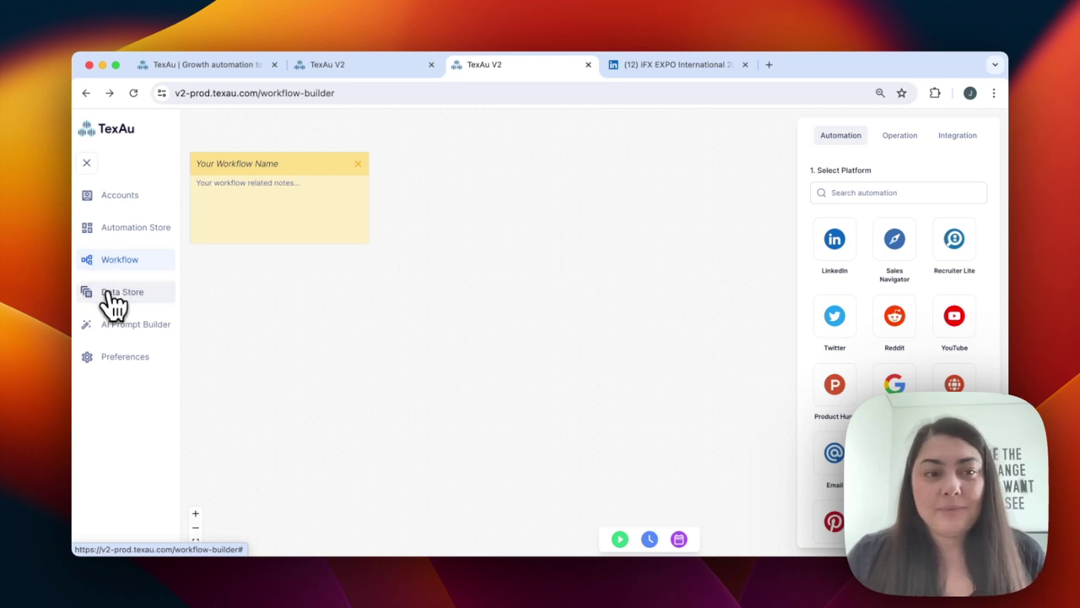
Open the Data Store listing the four saved workflows and their run status
left_click(110, 301)
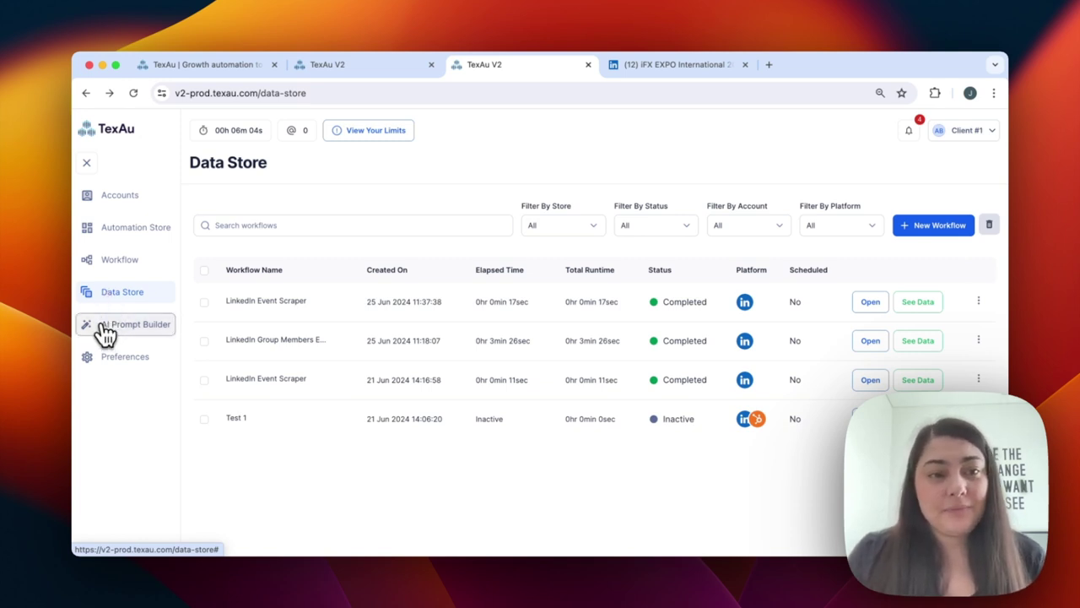
Review the AI Prompt Builder templates, then open the Preferences Users page
left_click(108, 335)
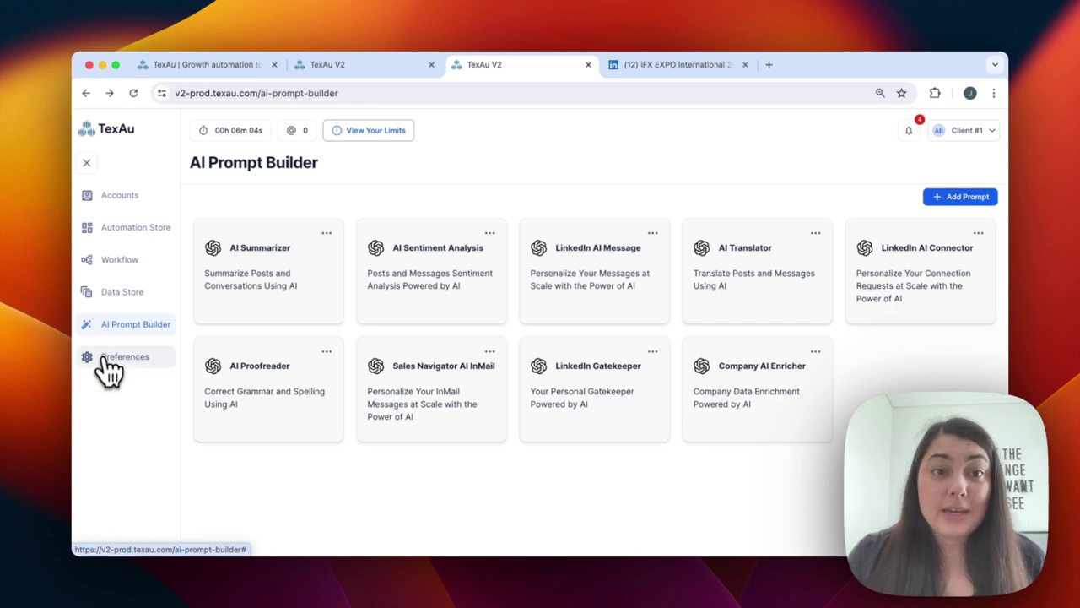
left_click(110, 370)
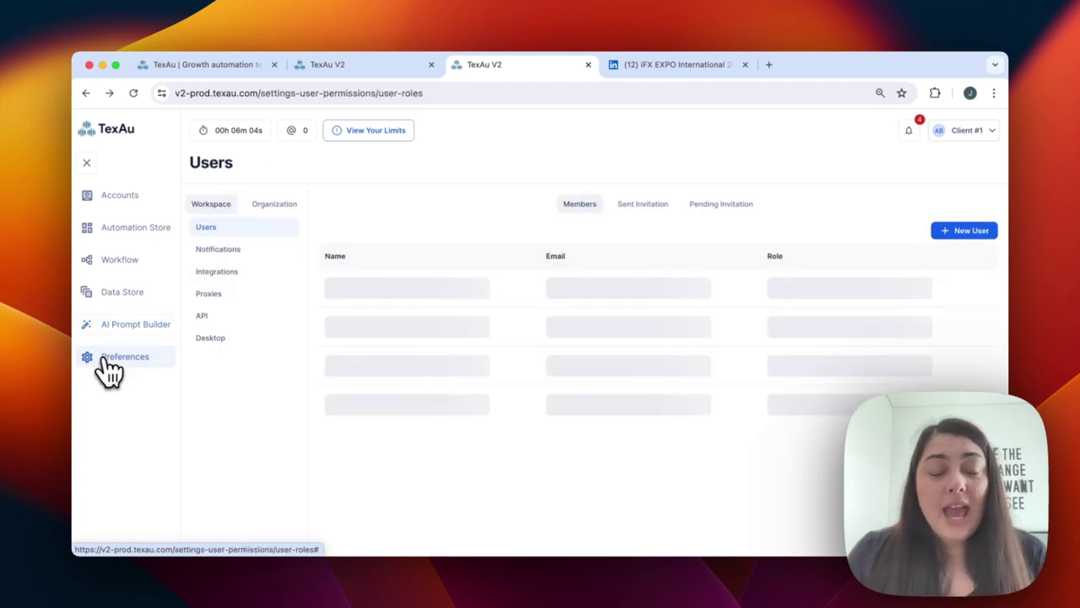
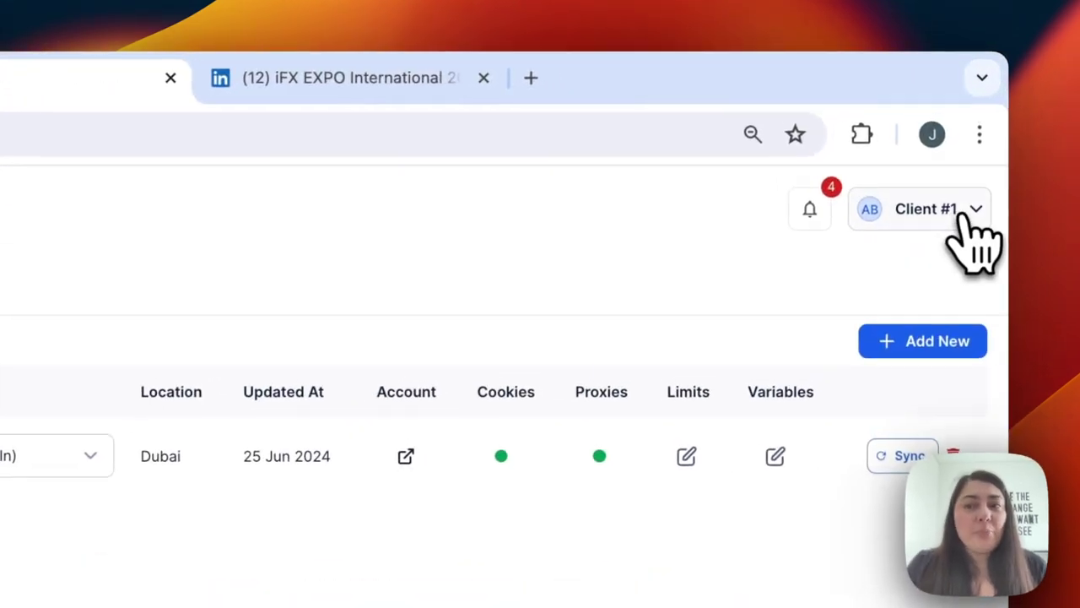
left_click(966, 213)
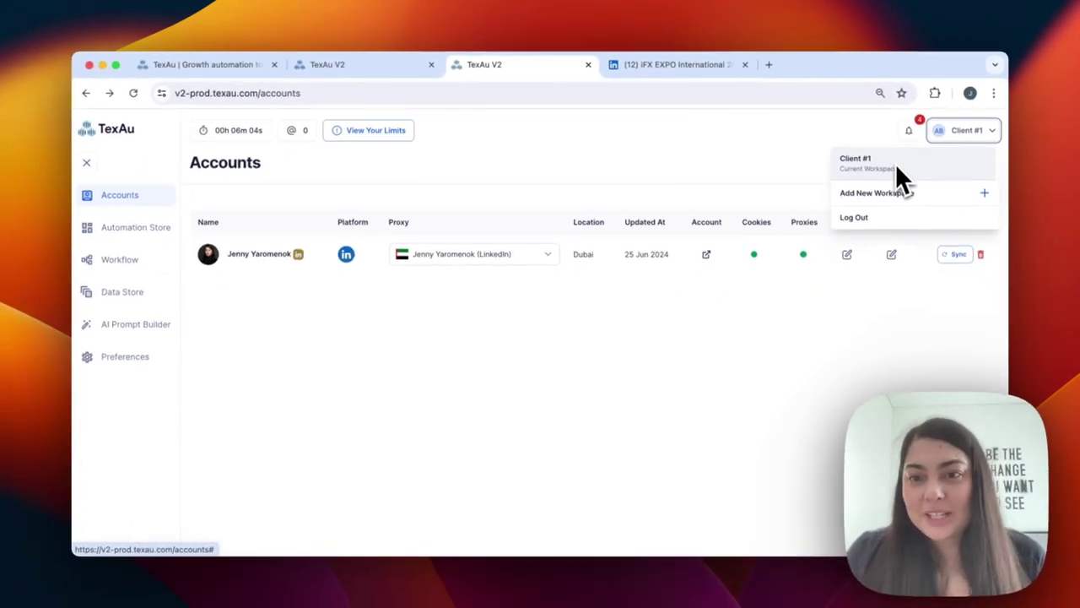
left_click(852, 159)
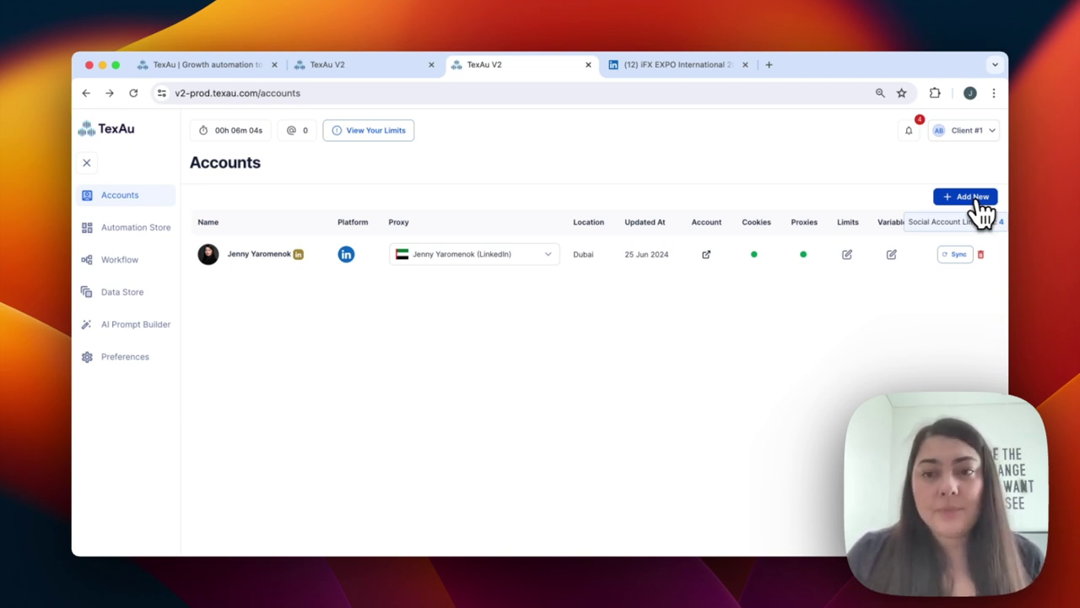
Generate a Twitter magic link for a client via Add New, then close the Connect New Account dialog
left_click(970, 197)
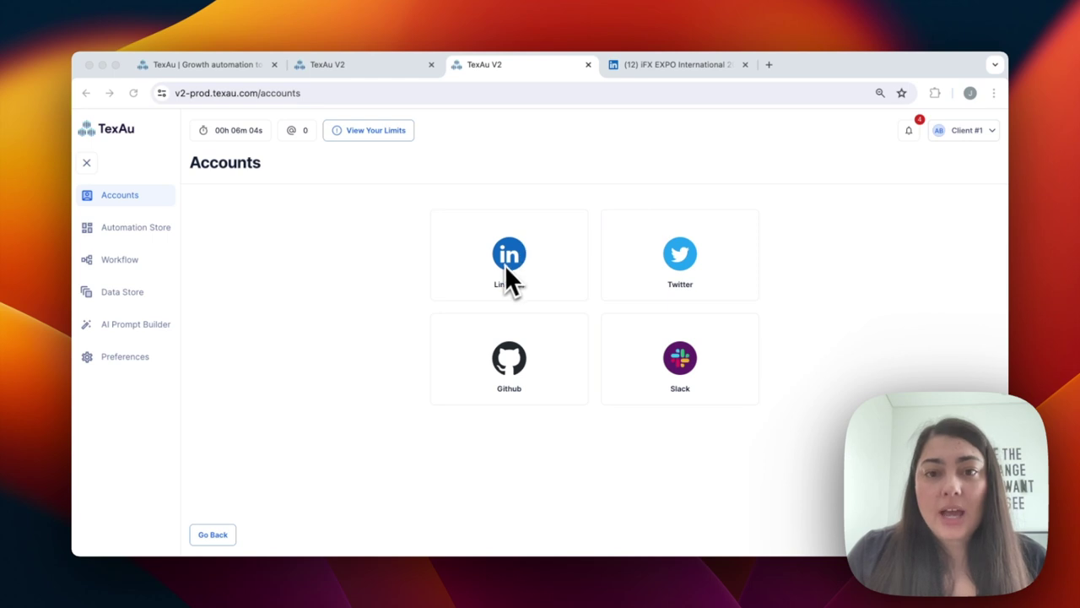
left_click(635, 265)
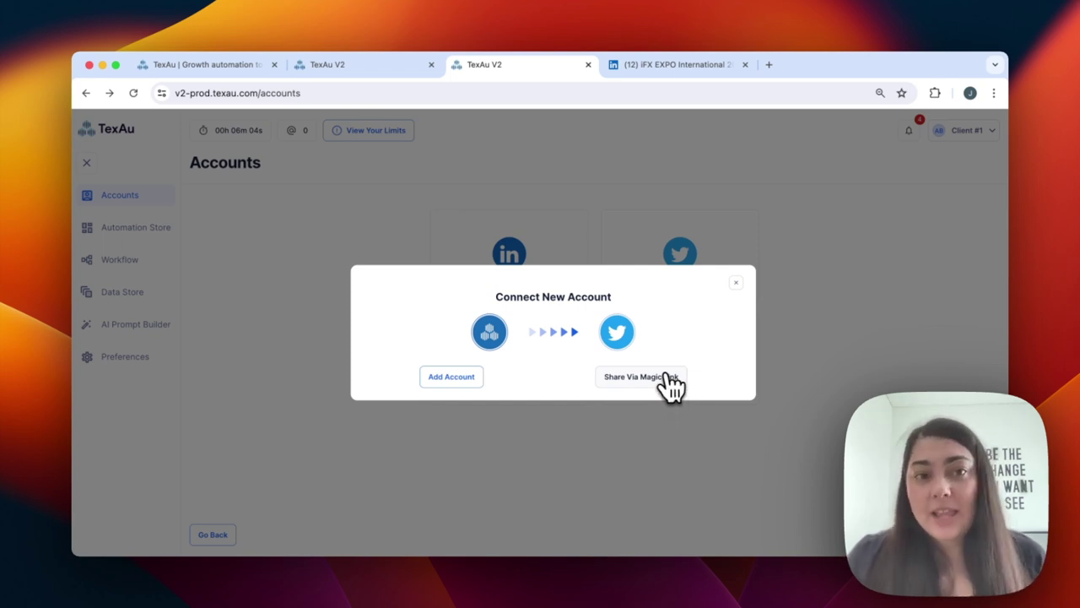
left_click(673, 384)
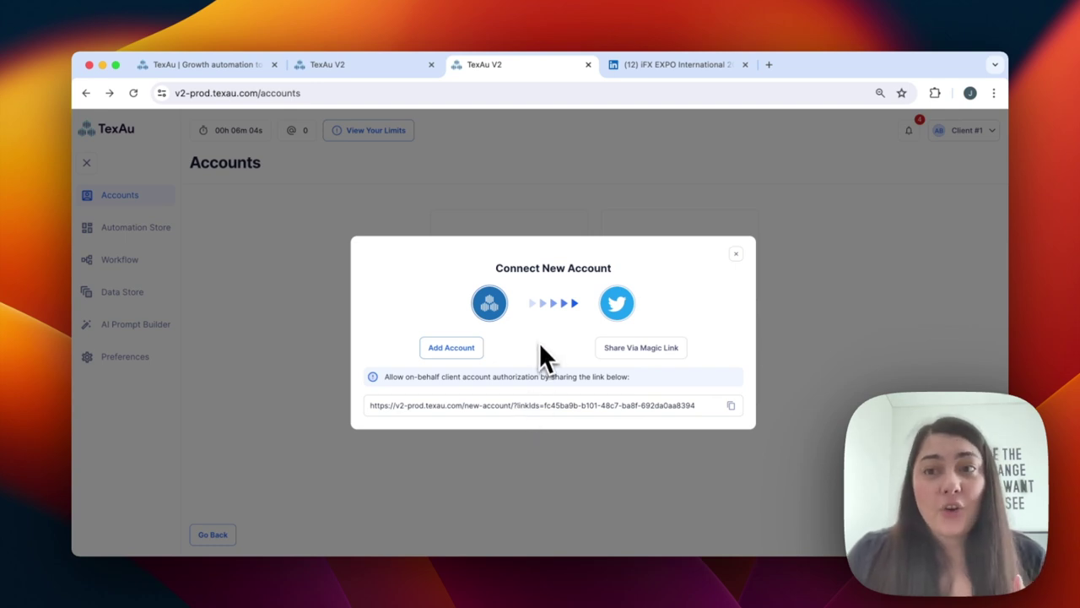
left_click(736, 255)
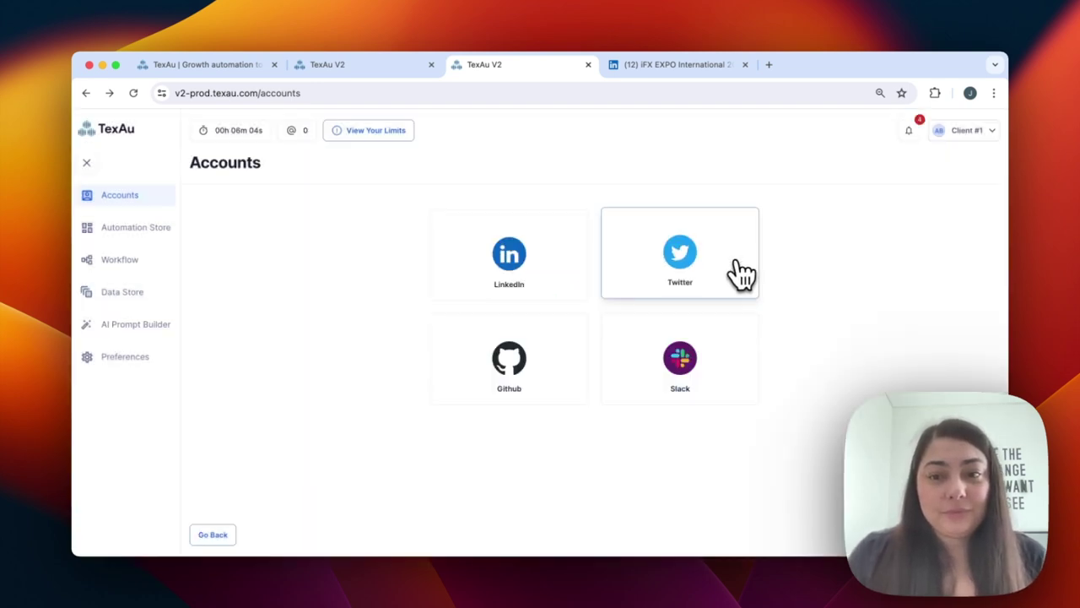
Go back to the Accounts table and check the account's Proxy dropdown without changing it
left_click(218, 535)
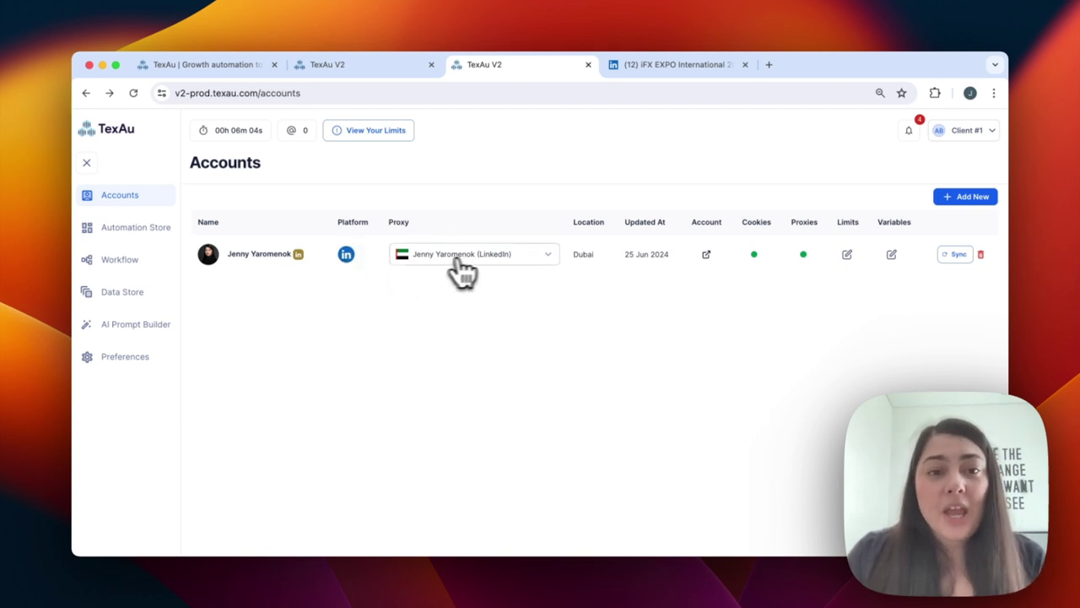
left_click(524, 267)
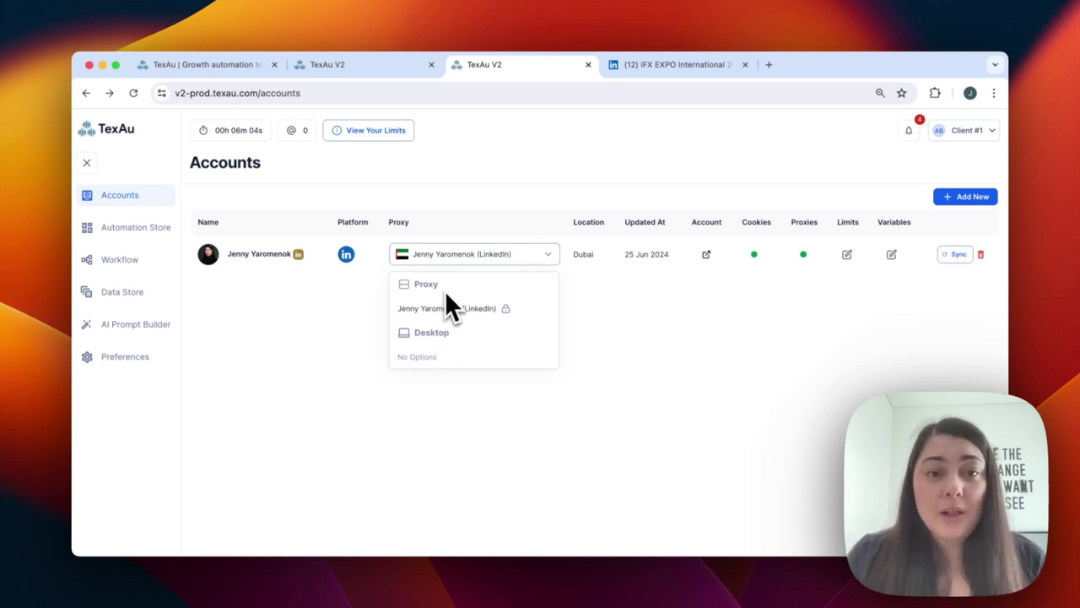
left_click(481, 302)
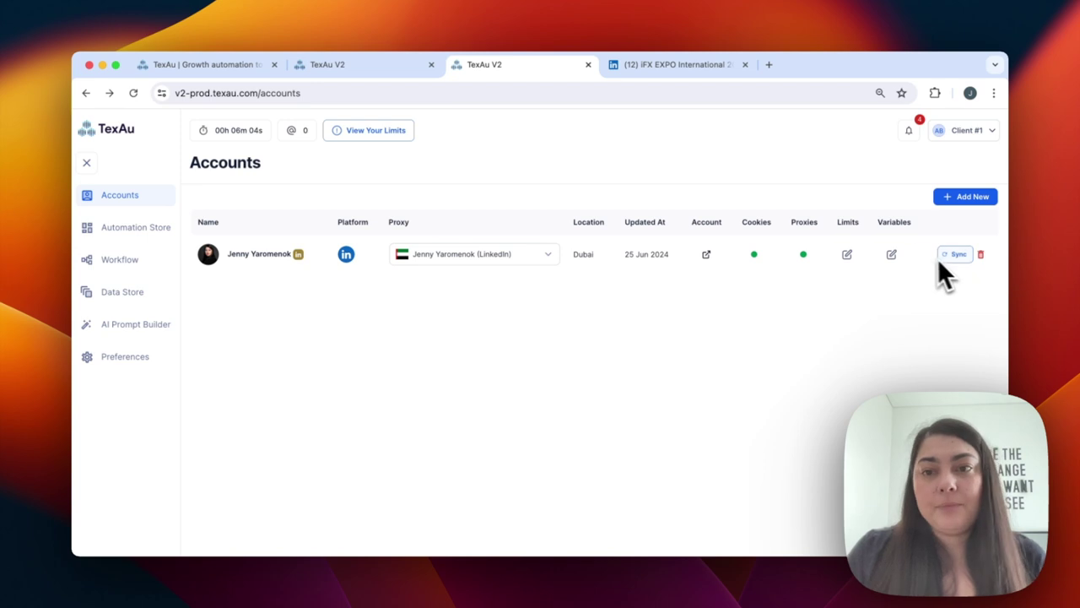
left_click(846, 255)
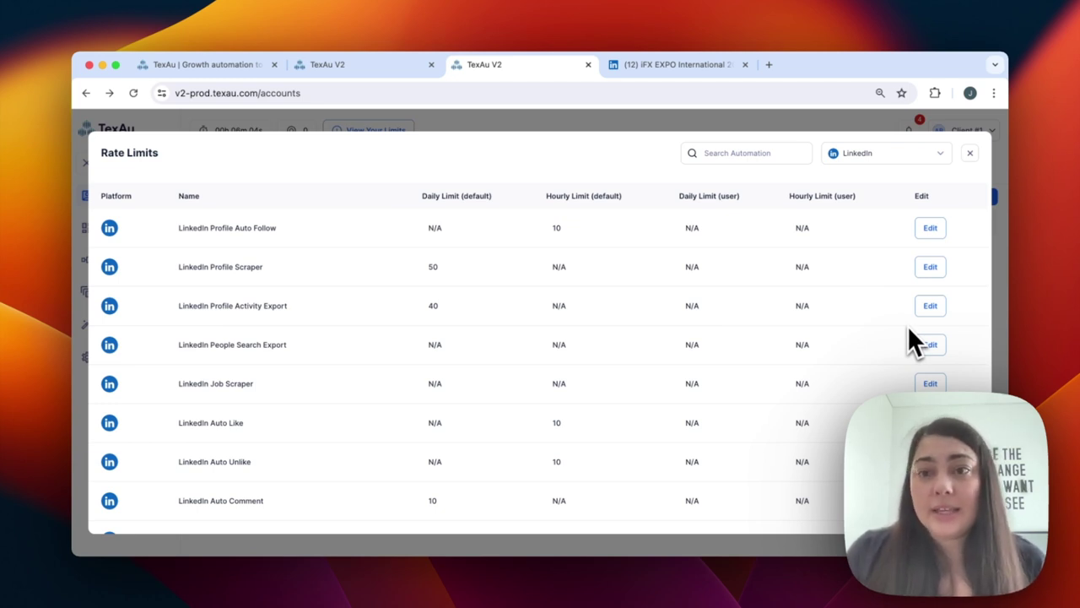
left_click(896, 159)
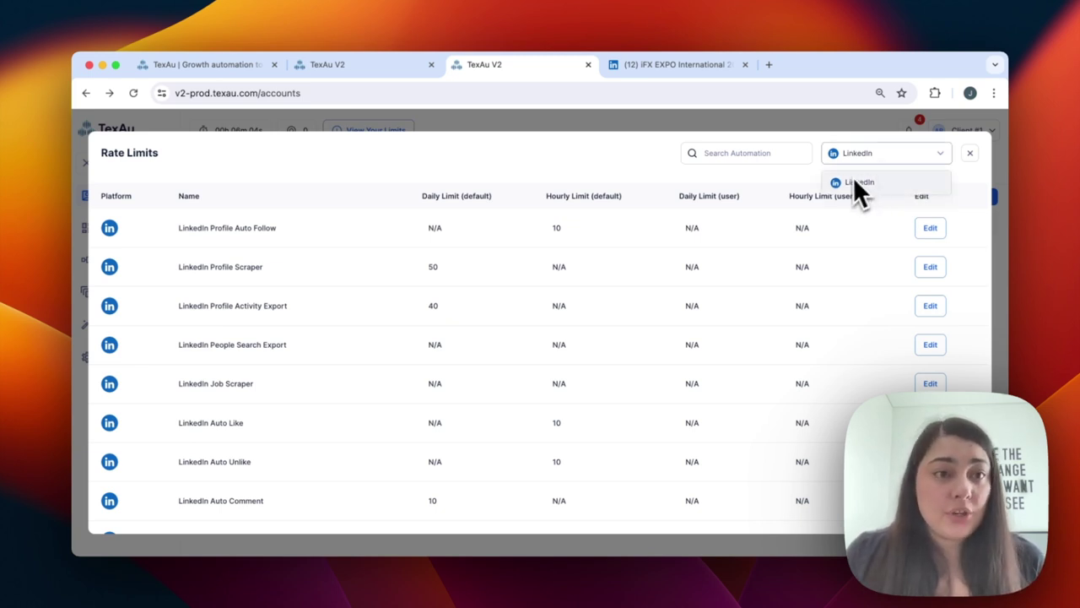
left_click(970, 155)
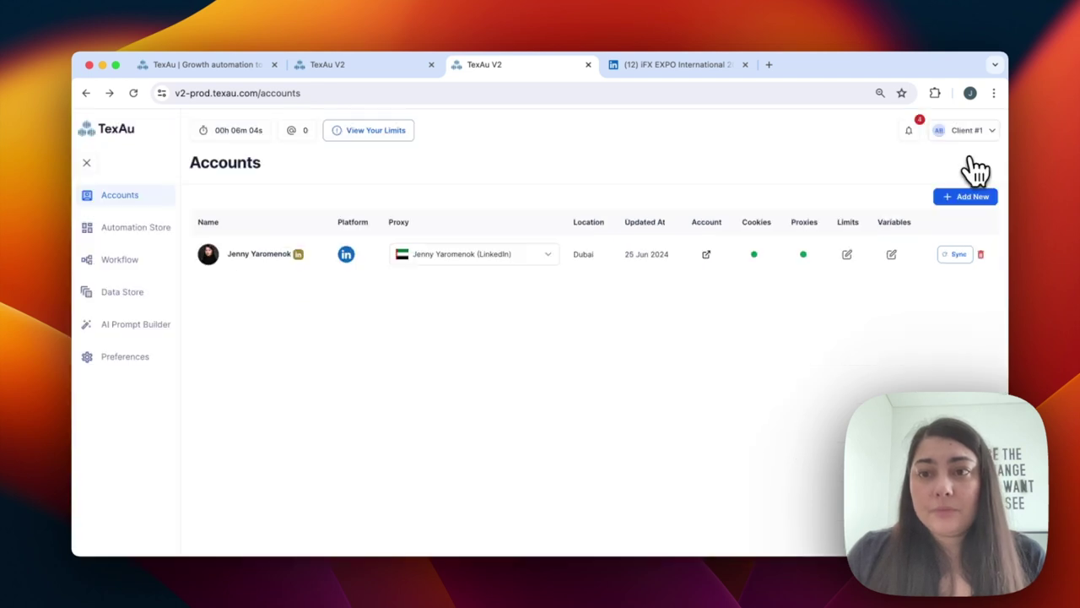
Open the LinkedIn account's Profile Variables and look through the platform choices
left_click(893, 260)
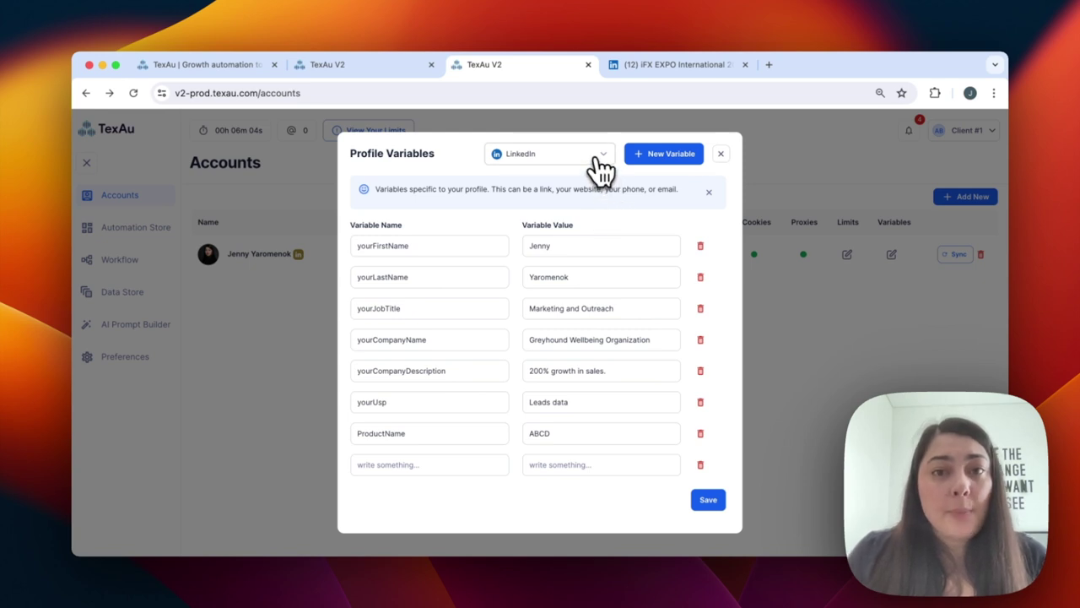
left_click(597, 162)
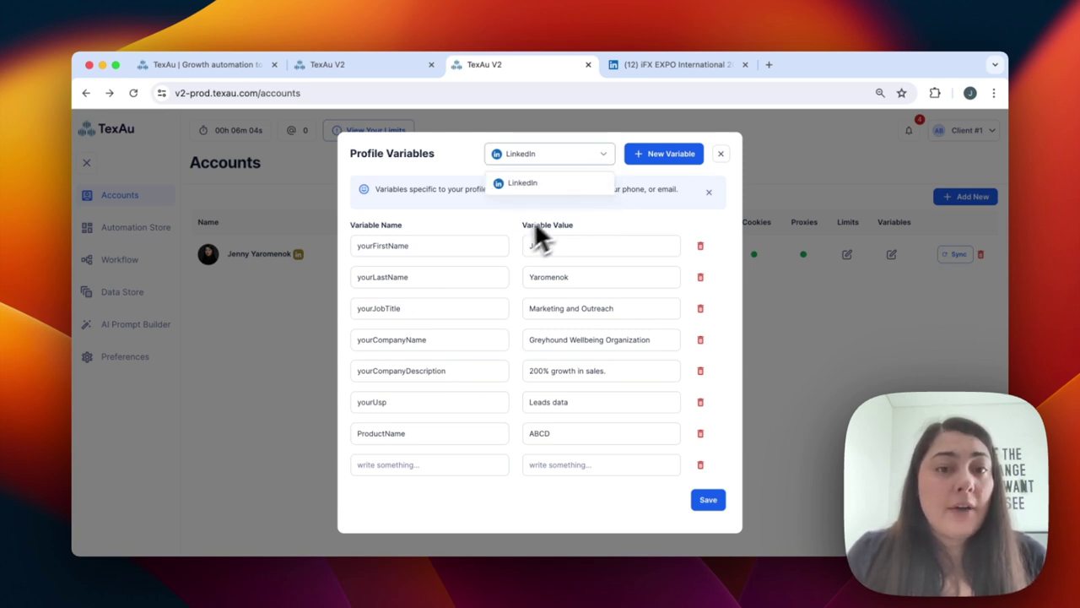
left_click(528, 159)
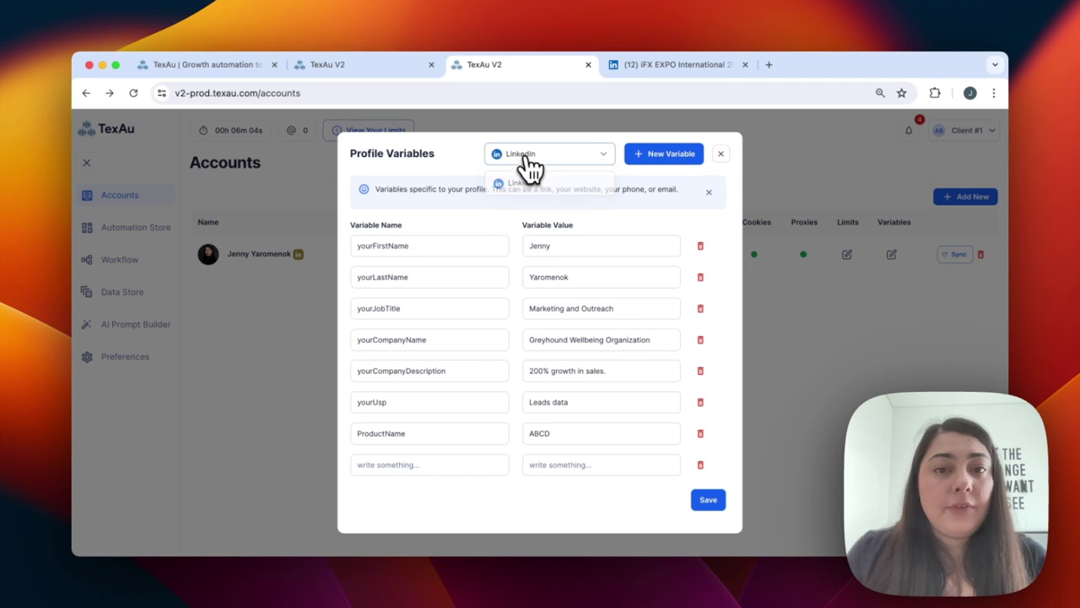
left_click(526, 167)
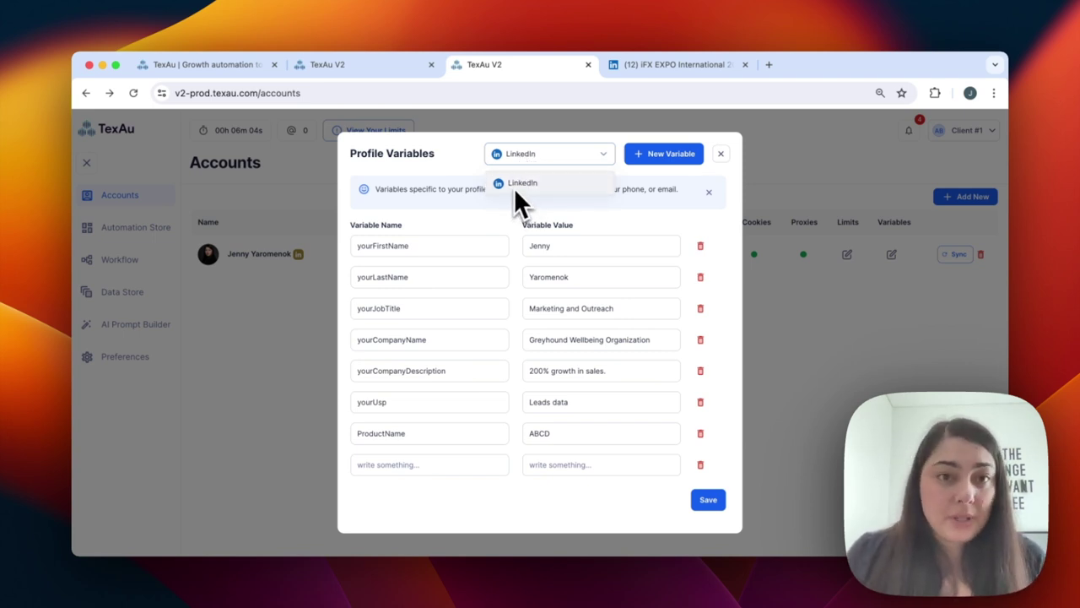
left_click(524, 189)
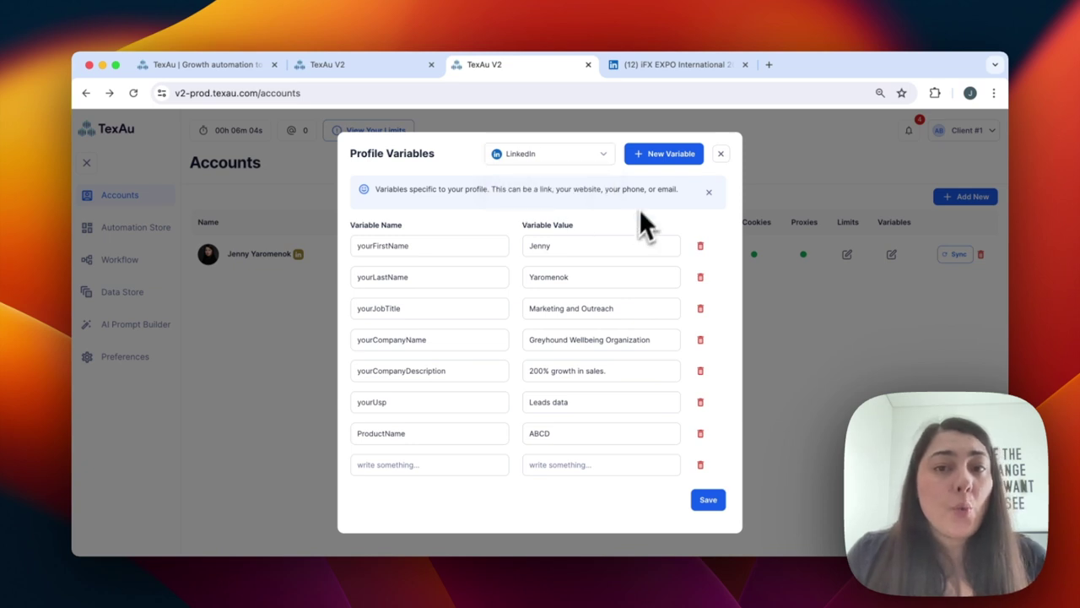
Add an empty variable row, save the profile variables, and close the dialog
left_click(662, 168)
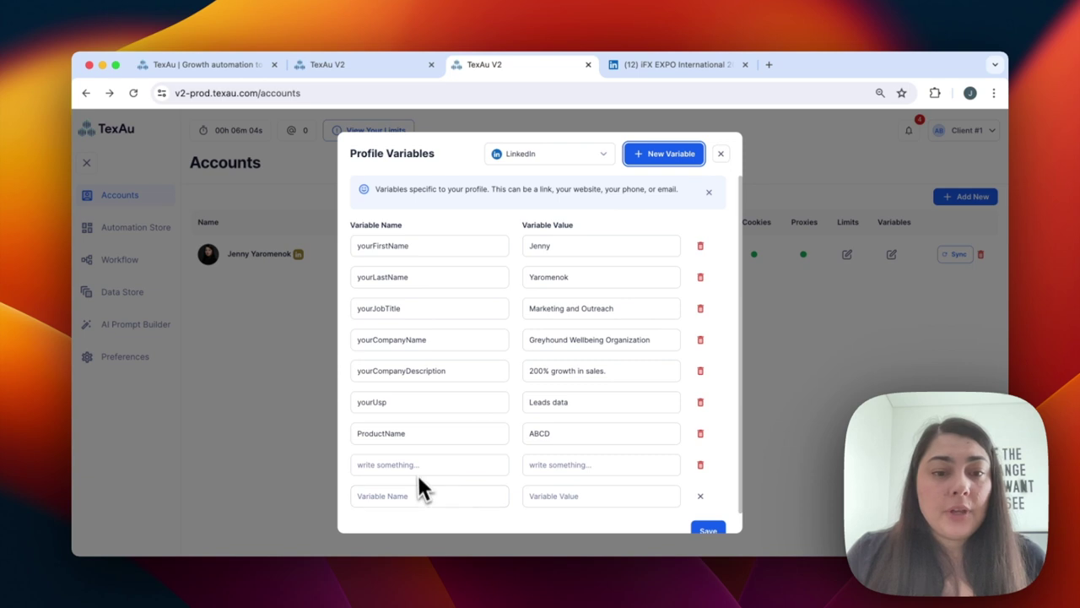
scroll(672, 494, "down", 1)
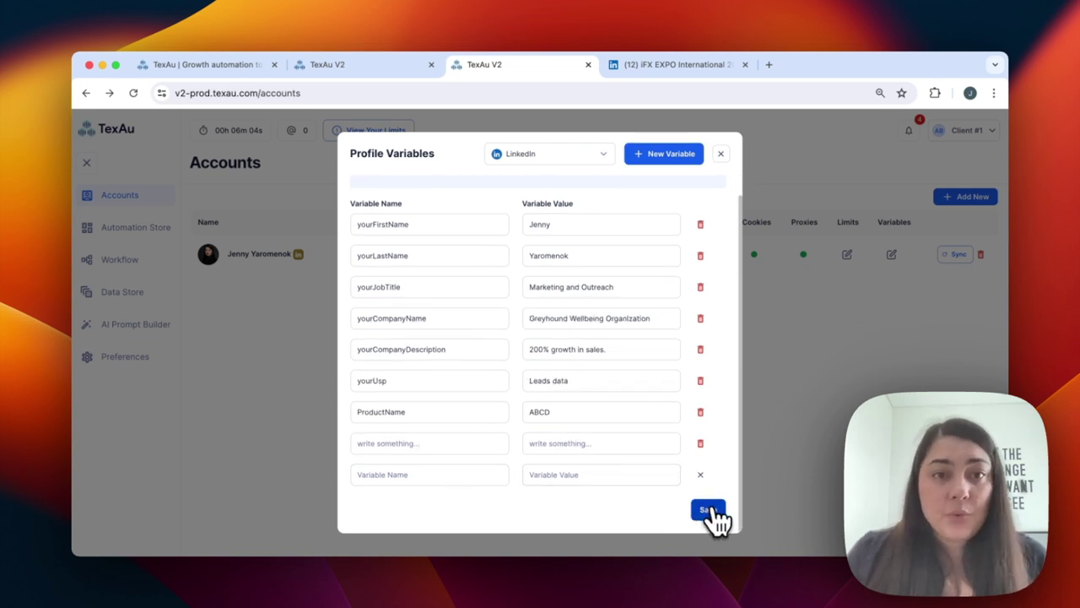
left_click(708, 510)
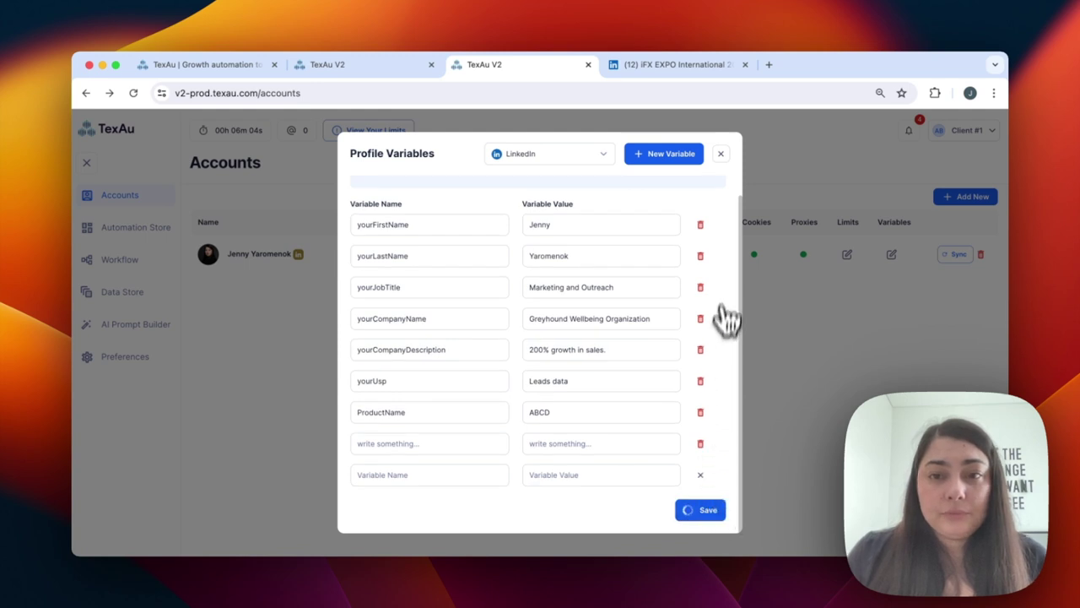
left_click(719, 153)
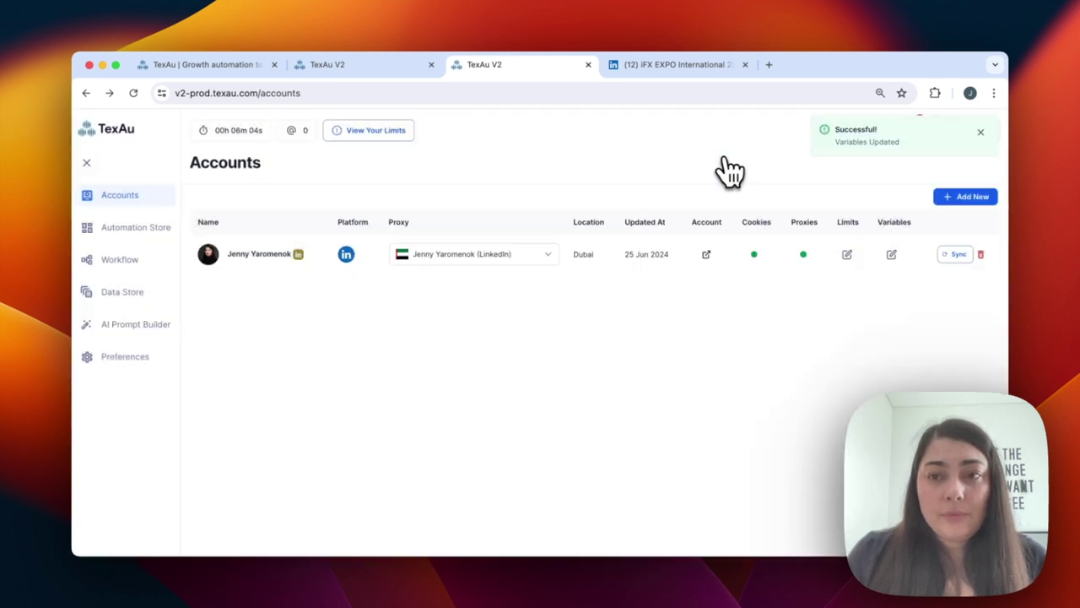
Start deleting the LinkedIn account, then cancel so it stays connected
left_click(982, 255)
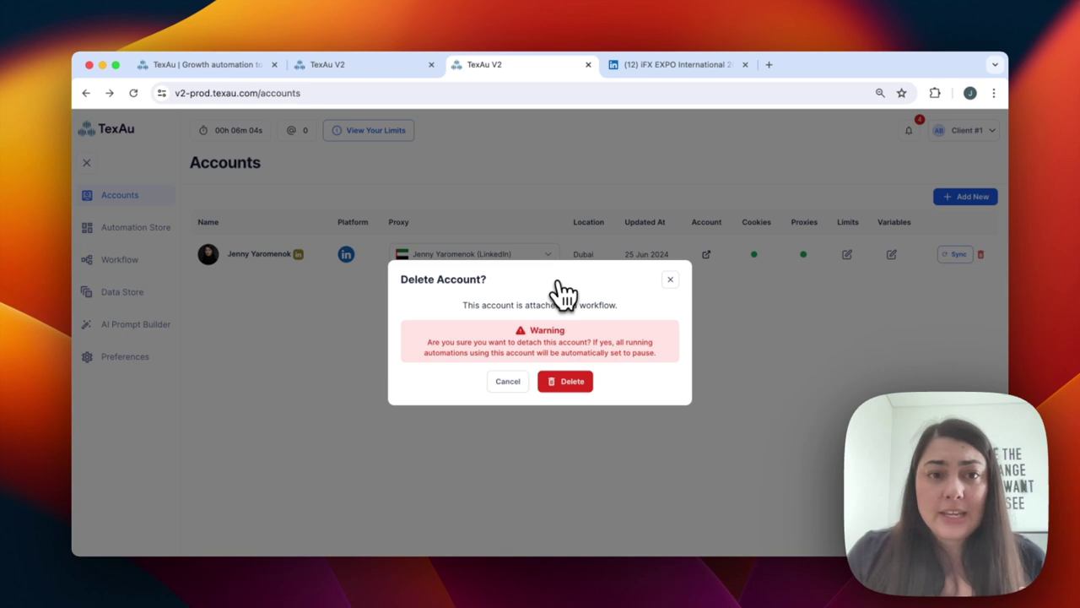
left_click(671, 283)
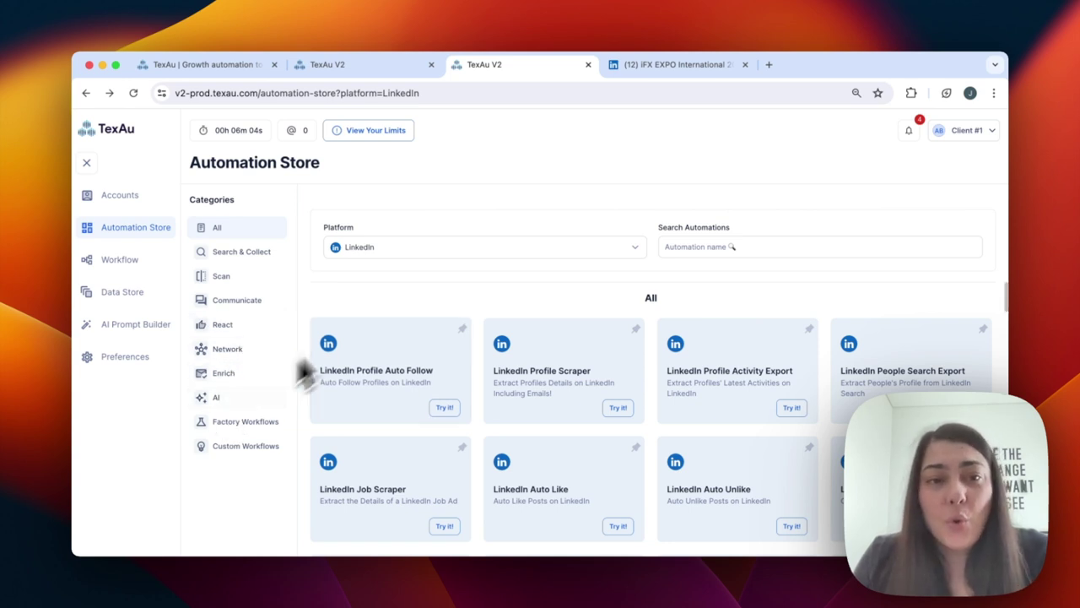
Switch the Automation Store's platform filter to Reddit and back to LinkedIn
left_click(397, 248)
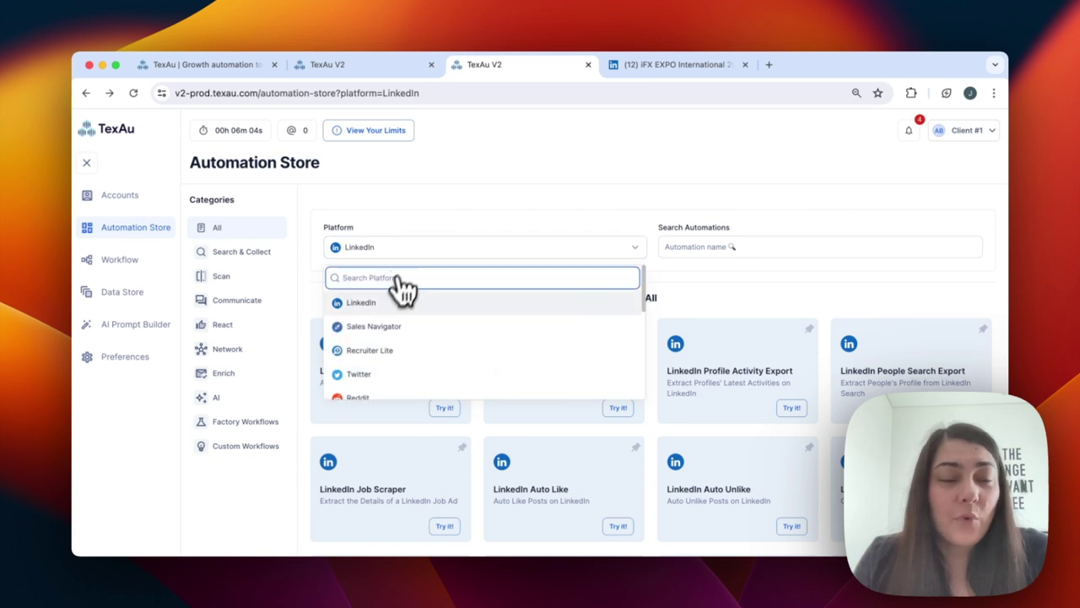
scroll(376, 316, "down", 1)
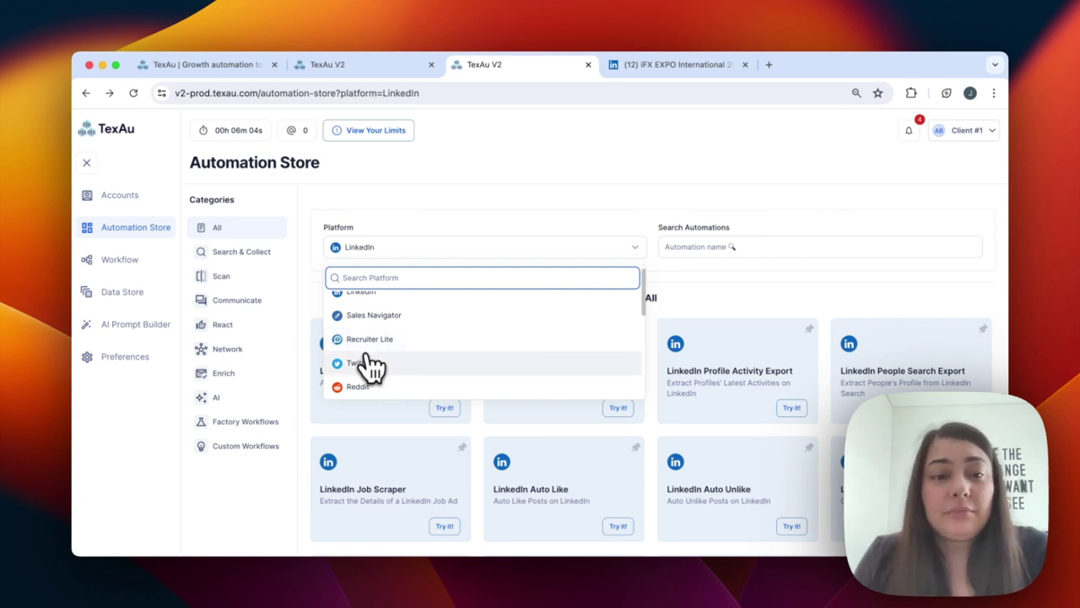
scroll(371, 361, "down", 2)
left_click(370, 342)
left_click(700, 245)
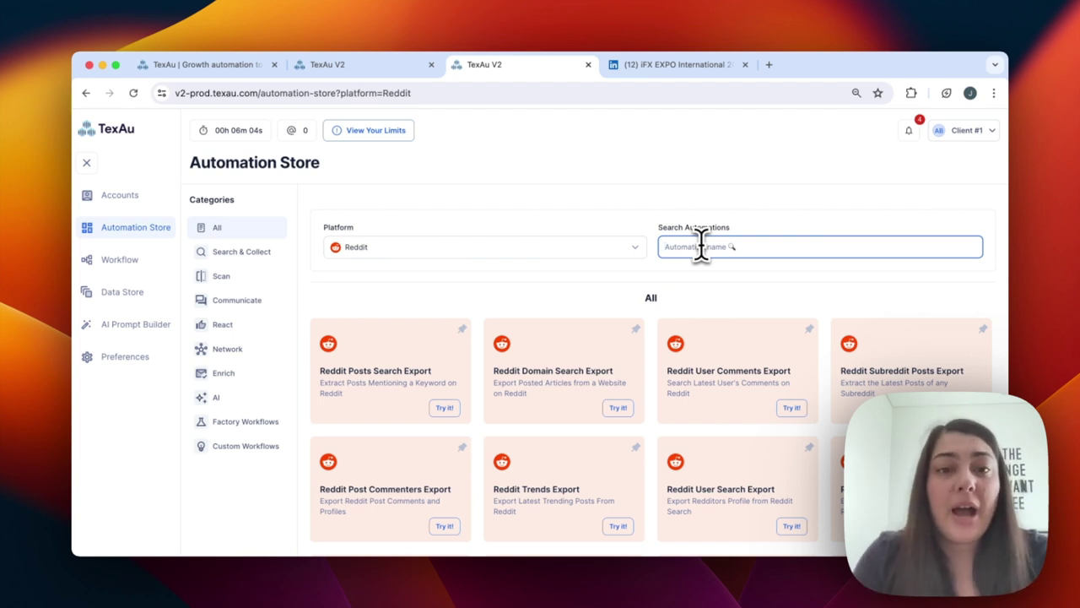
left_click(546, 253)
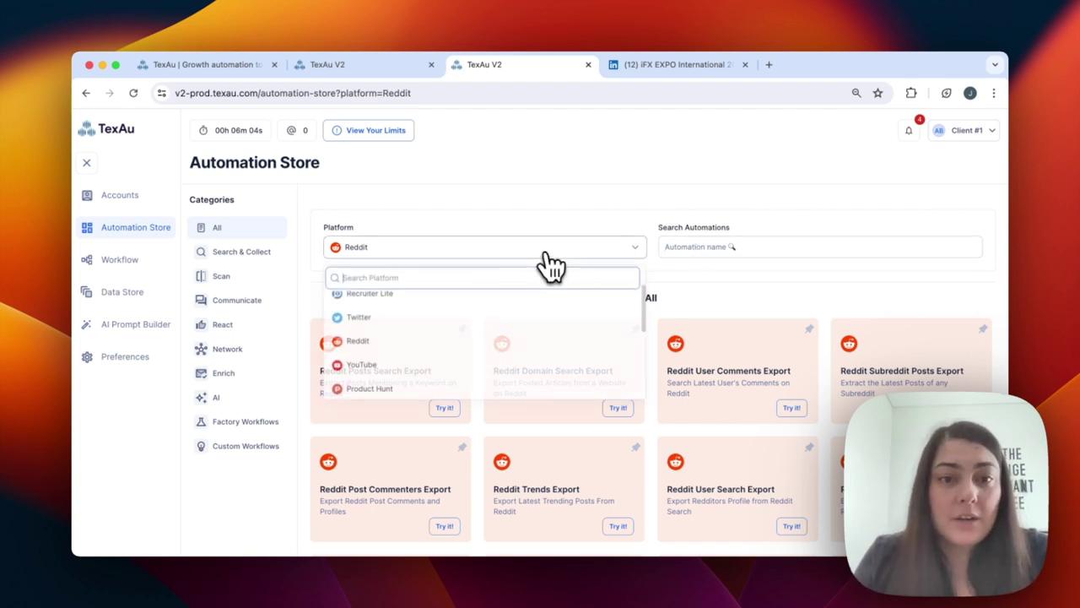
scroll(455, 308, "up", 1)
left_click(430, 304)
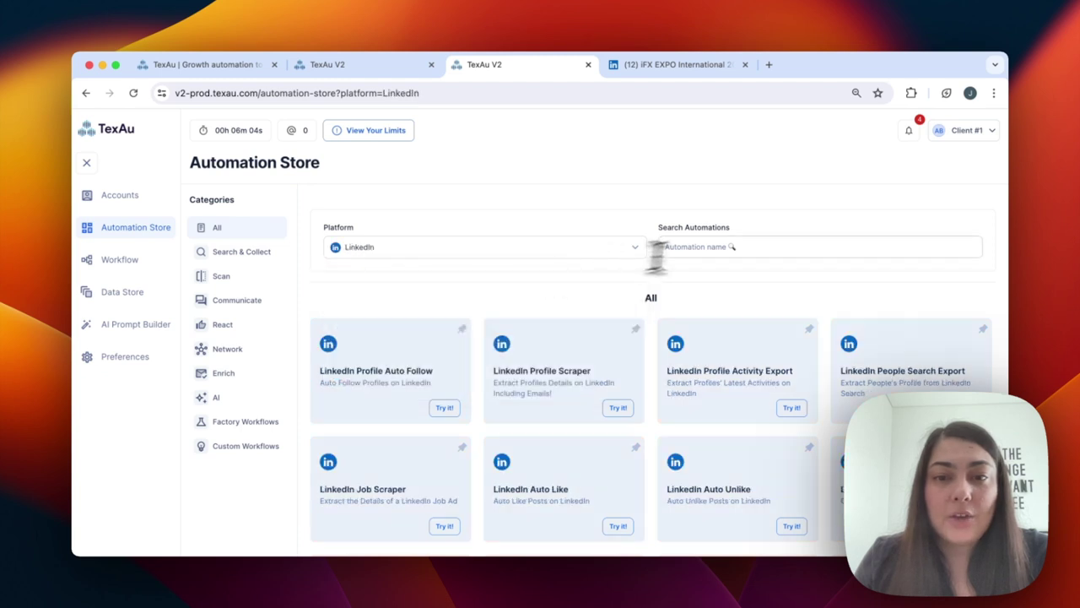
Search the automations for 'event', then clear the search term
left_click(748, 246)
type("event")
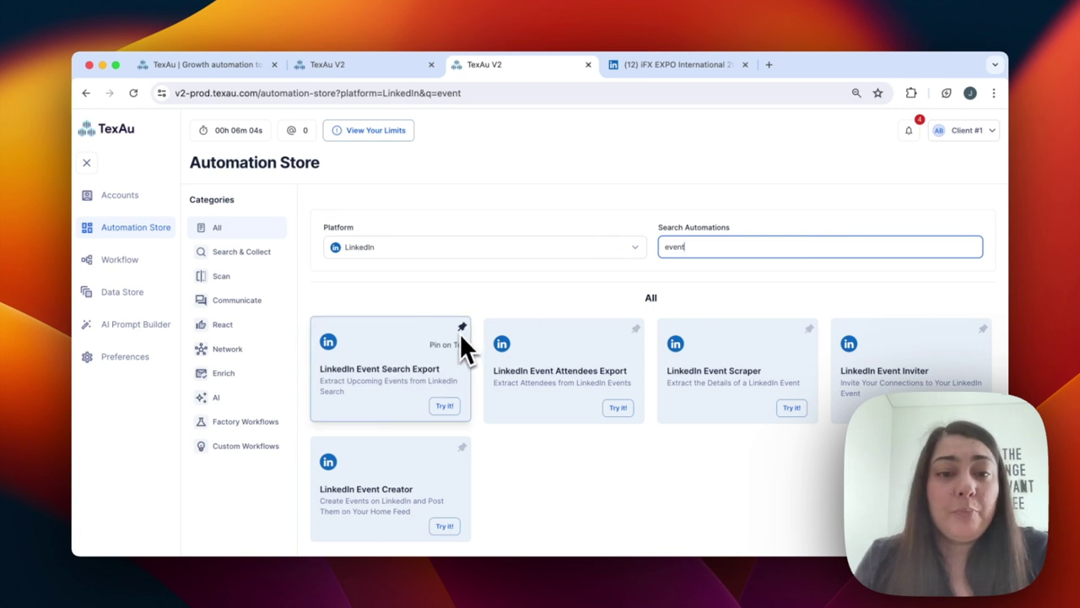
double_click(695, 250)
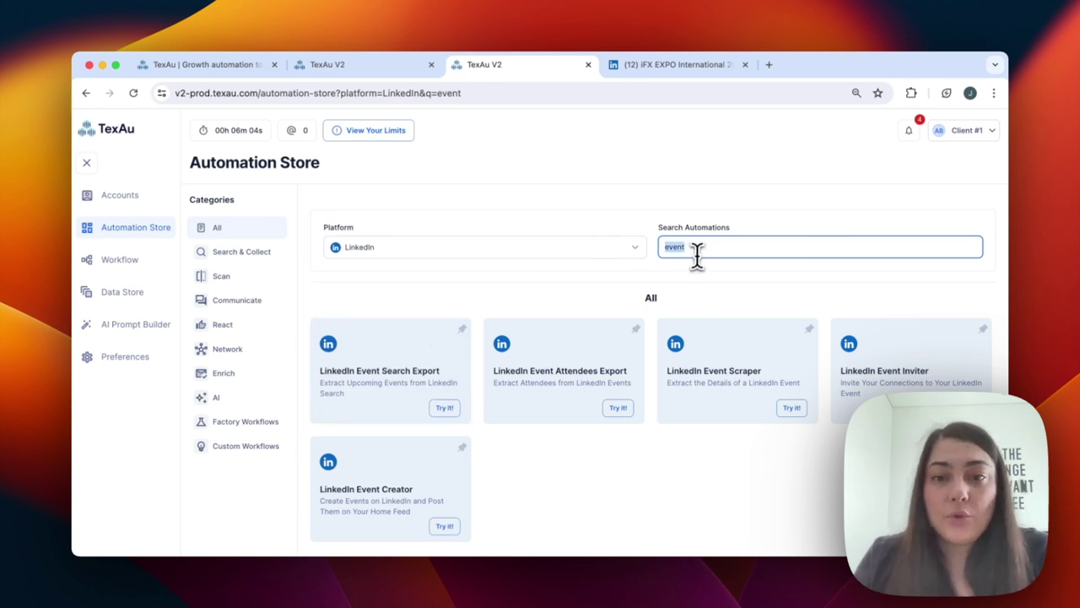
key("BackSpace")
Browse the LinkedIn automations and unpin LinkedIn Auto Delete Comment
left_click(624, 254)
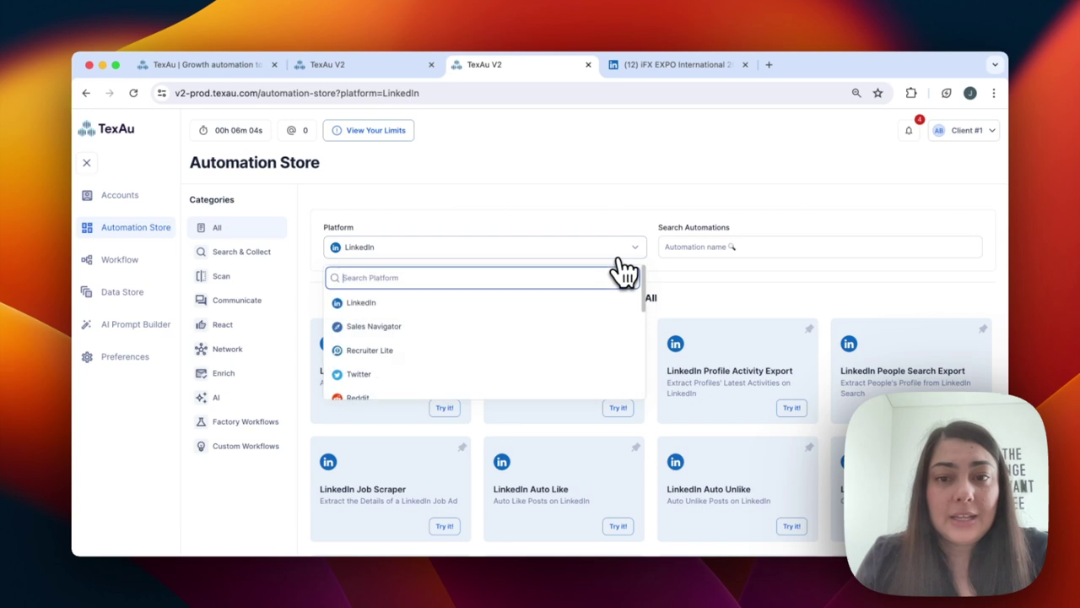
left_click(648, 265)
scroll(639, 286, "down", 5)
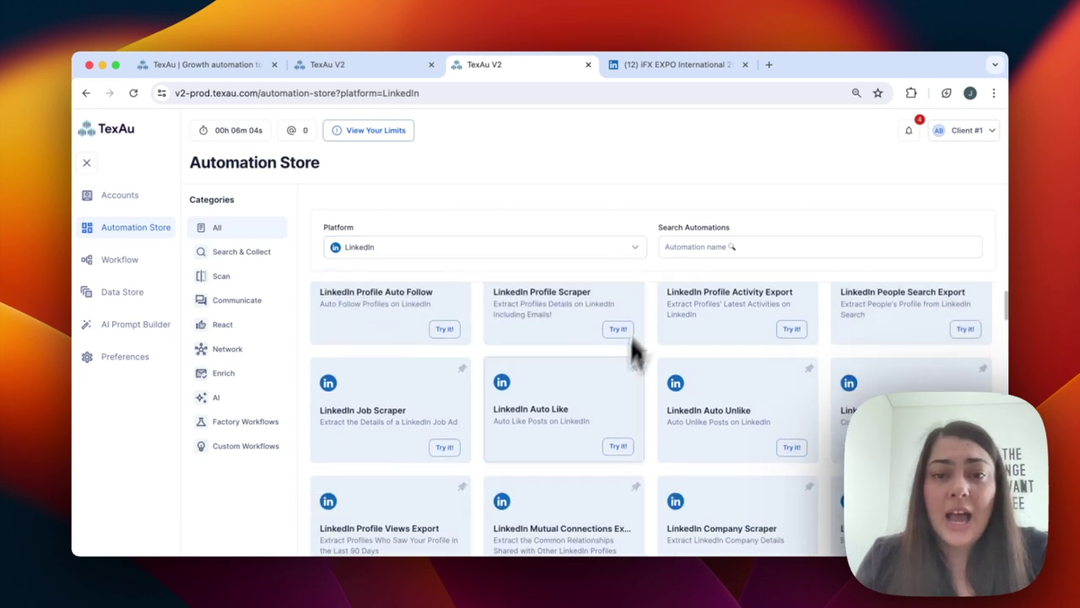
scroll(602, 420, "down", 15)
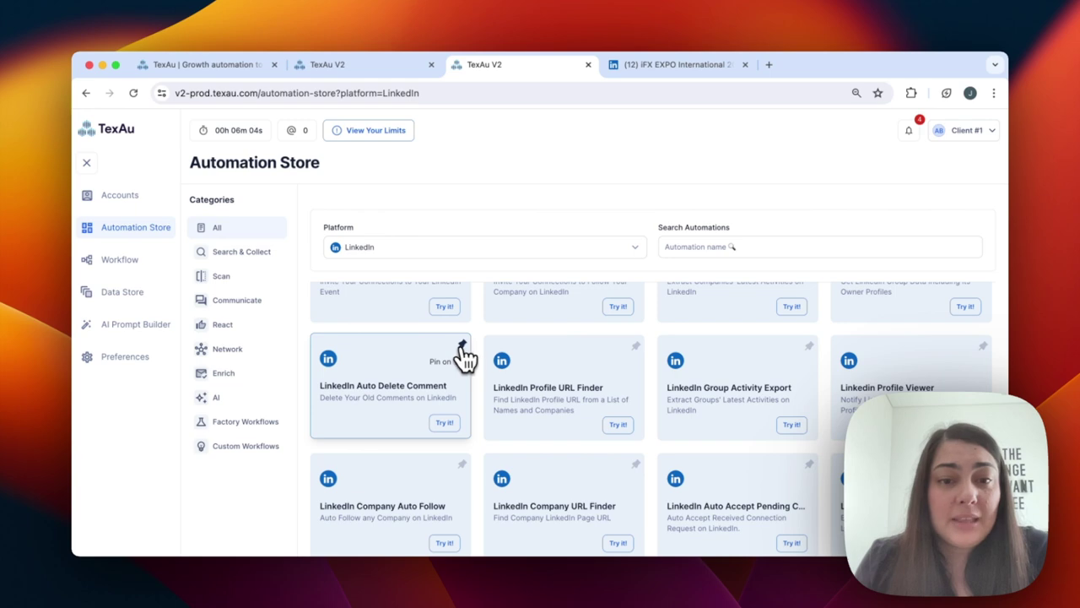
scroll(467, 358, "down", 10)
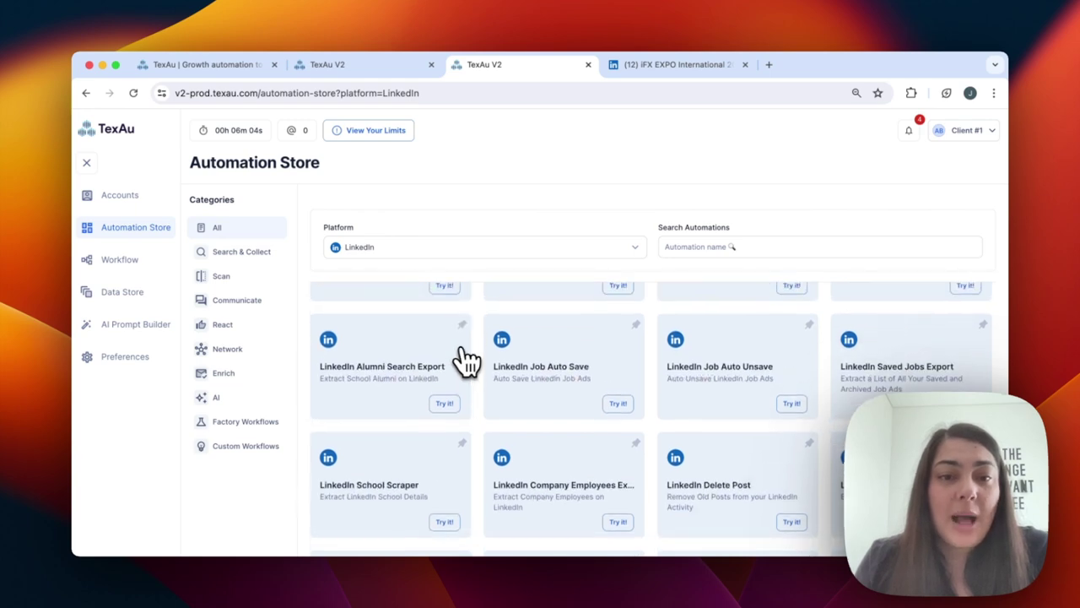
scroll(466, 358, "up", 10)
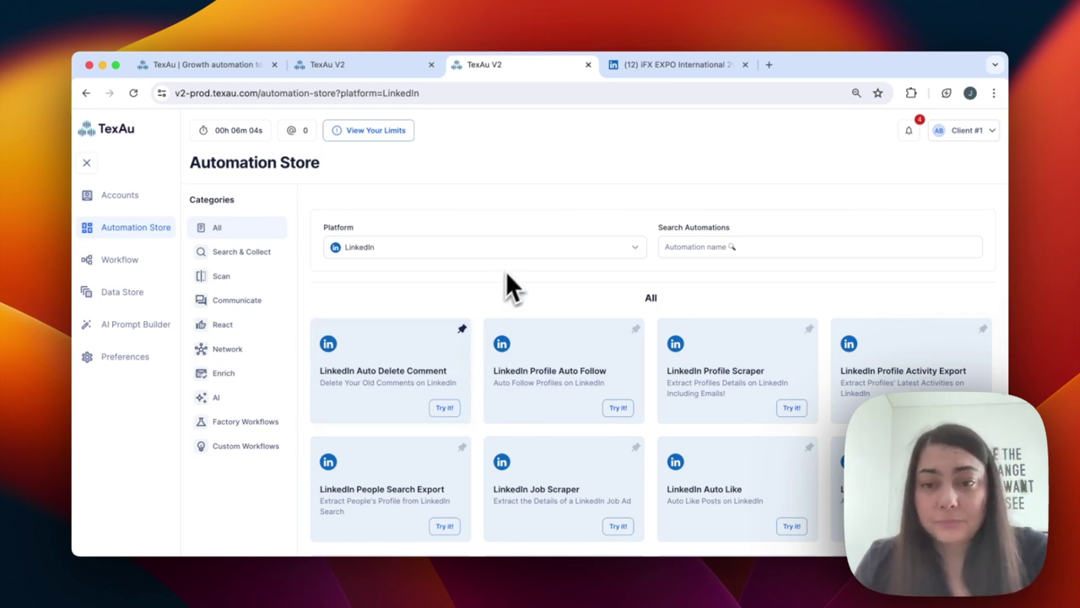
scroll(434, 324, "down", 1)
scroll(435, 325, "down", 2)
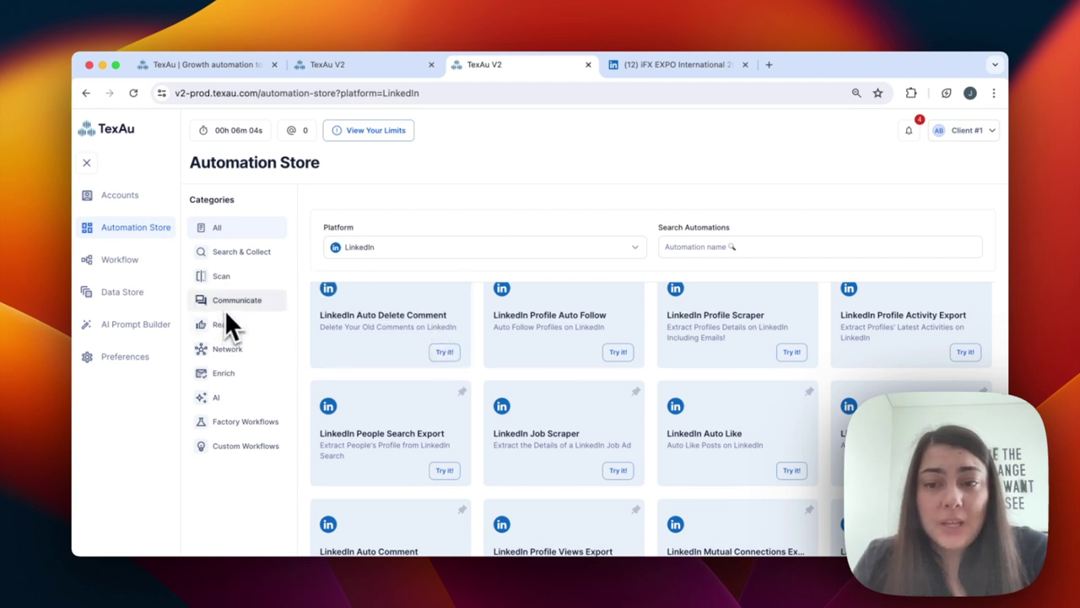
scroll(318, 309, "up", 2)
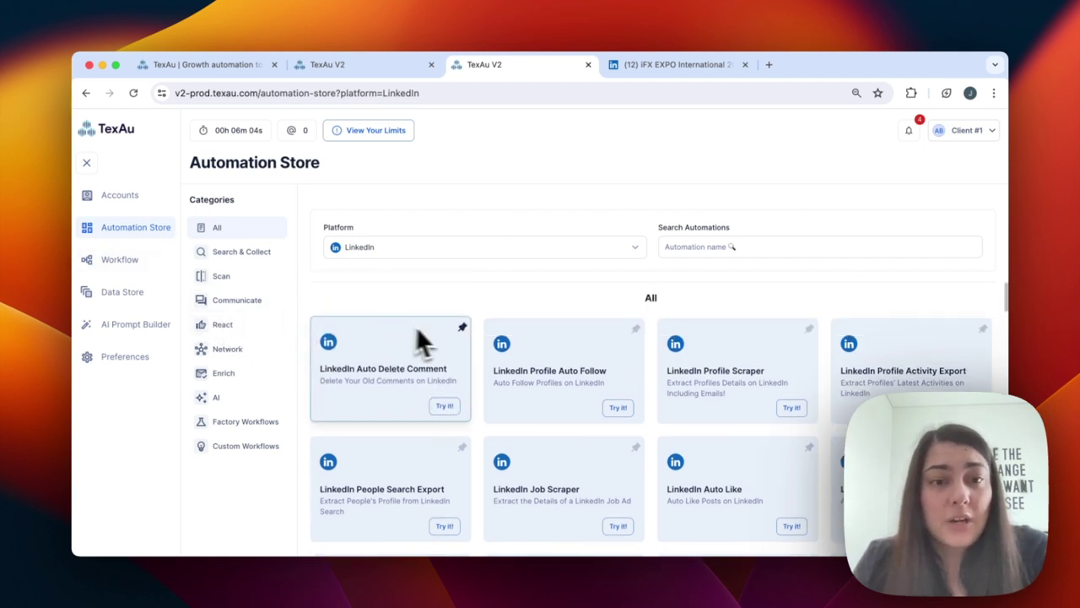
left_click(462, 330)
Search 'event', open LinkedIn Event Scraper, and choose the CSV input source
left_click(707, 244)
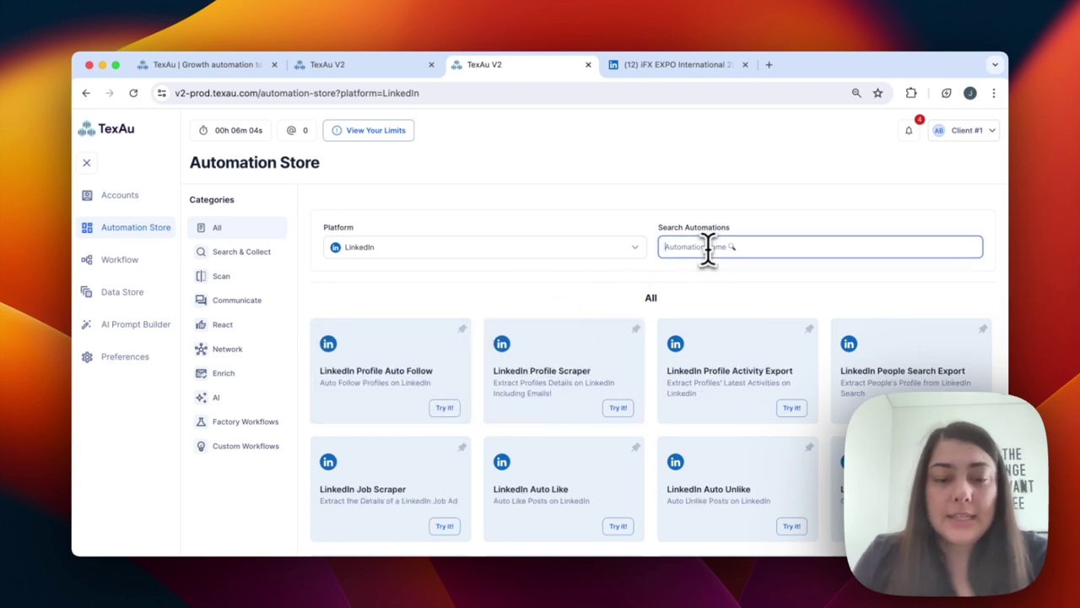
type("event")
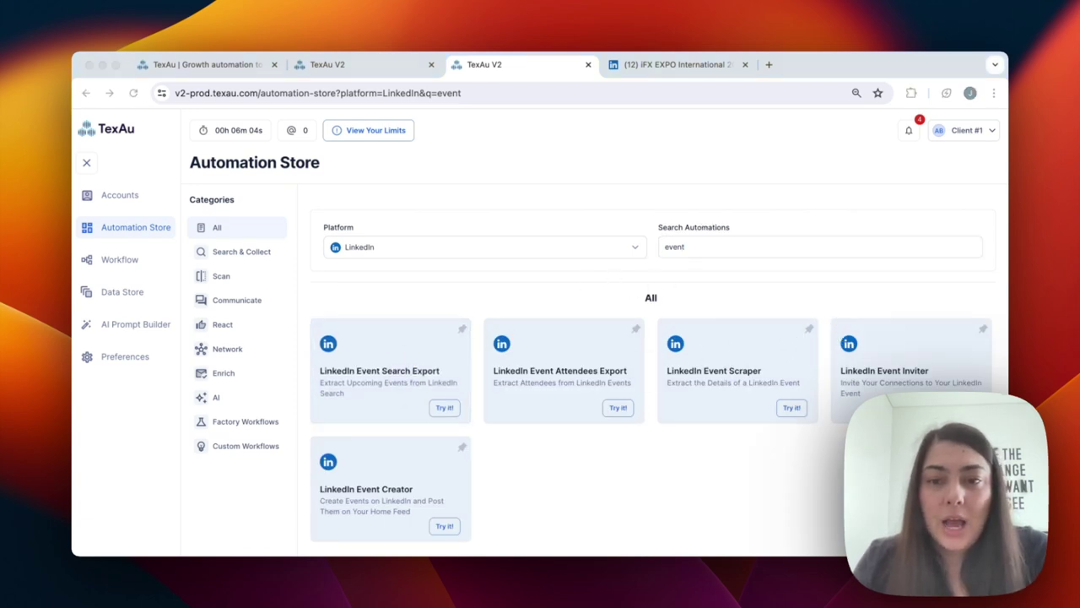
left_click(711, 378)
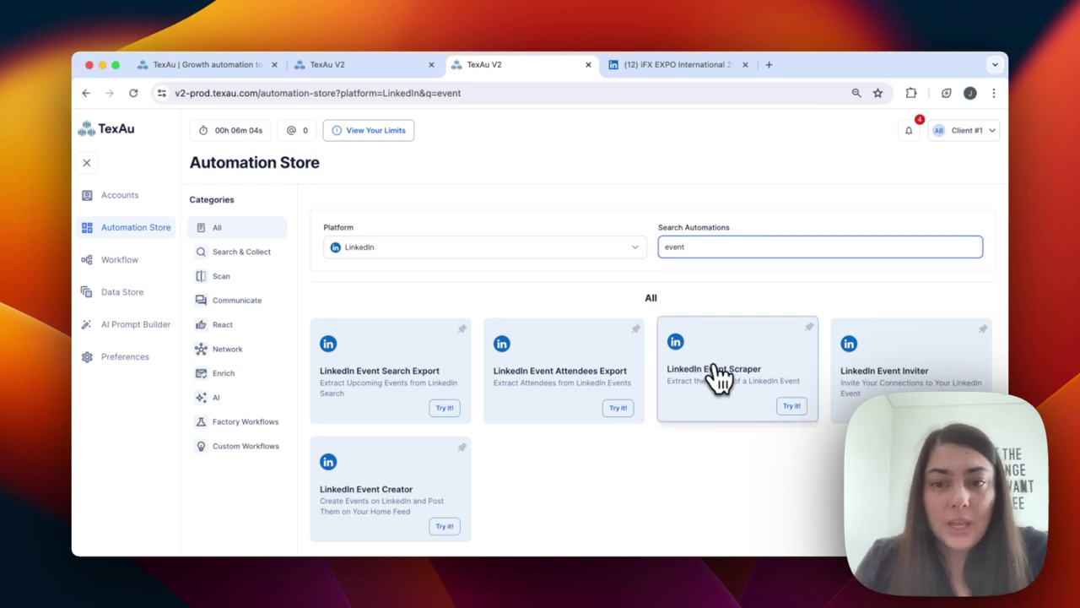
left_click(714, 373)
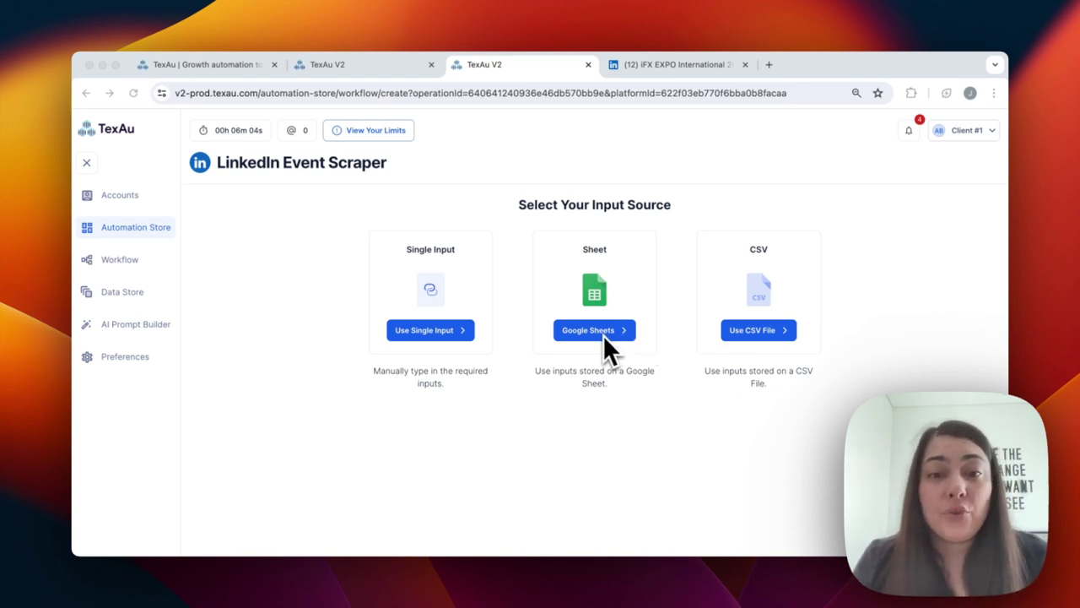
left_click(757, 332)
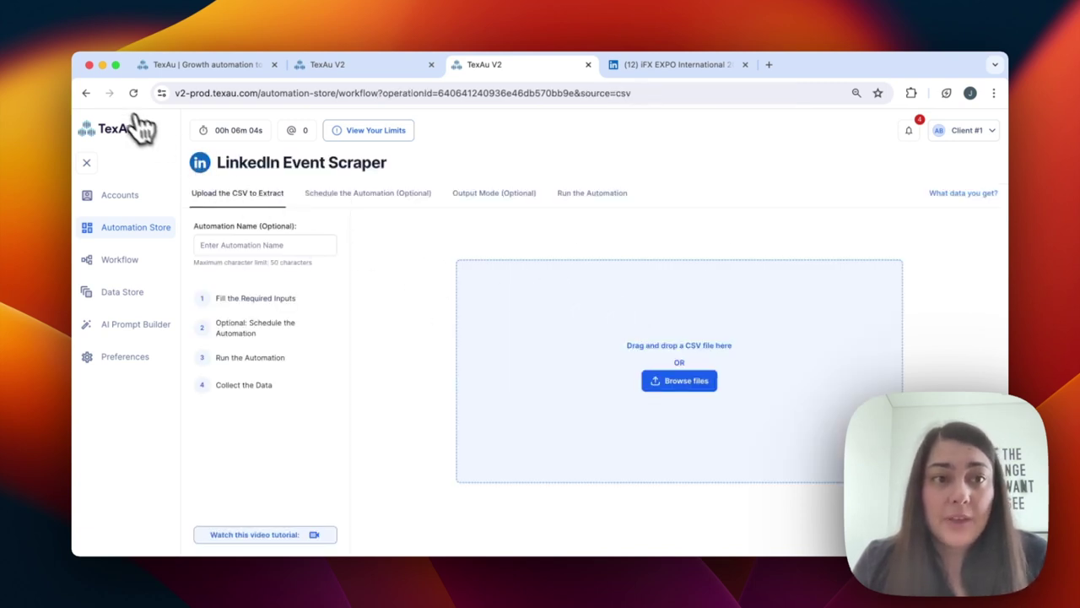
Reopen LinkedIn Event Scraper from an 'event' search and choose Single Input
left_click(126, 231)
left_click(720, 247)
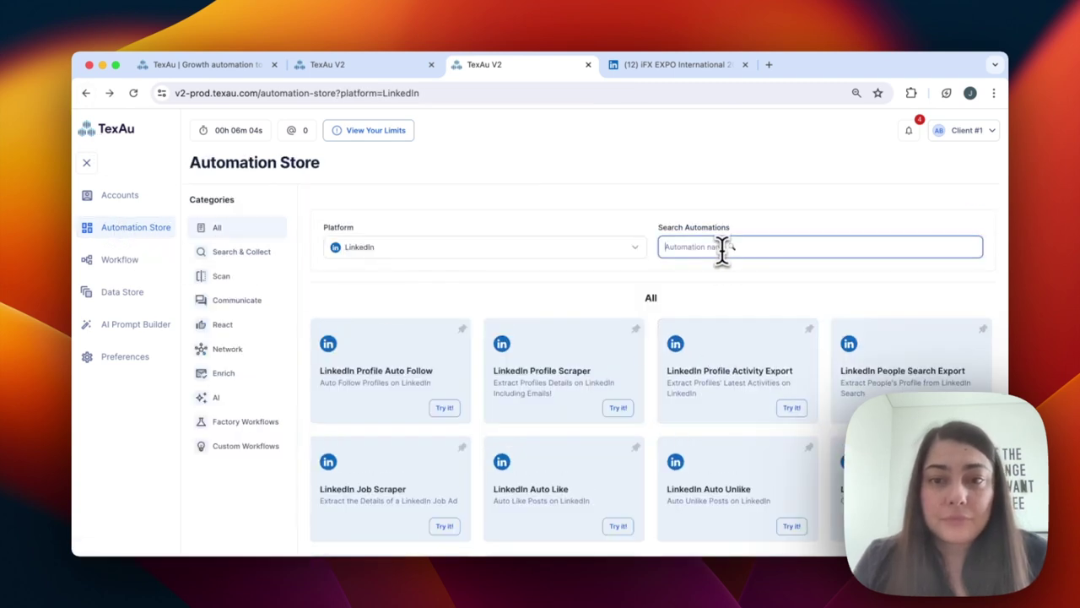
type("event")
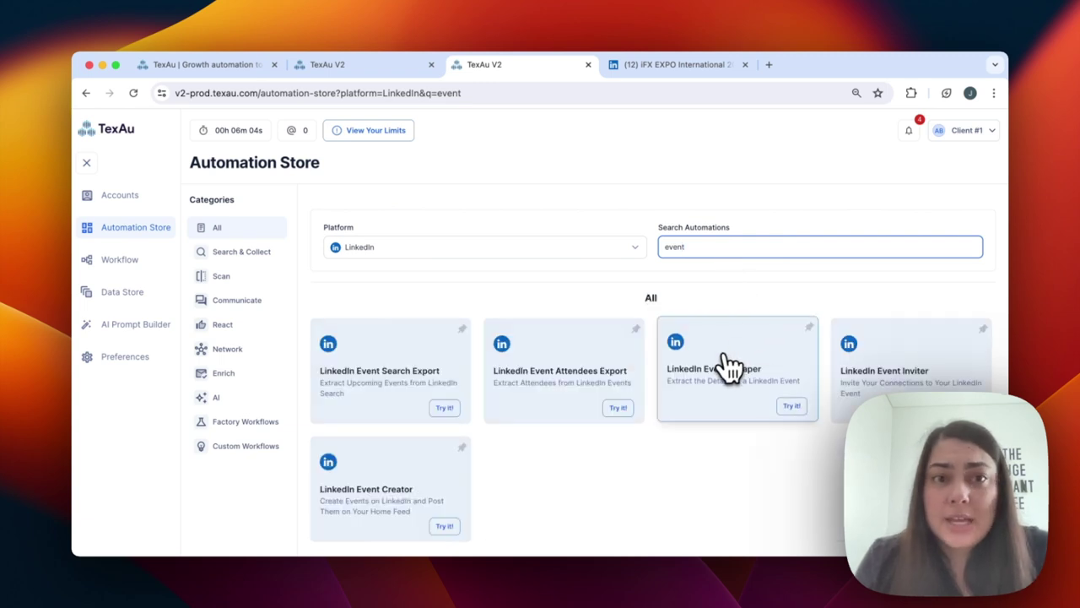
left_click(728, 366)
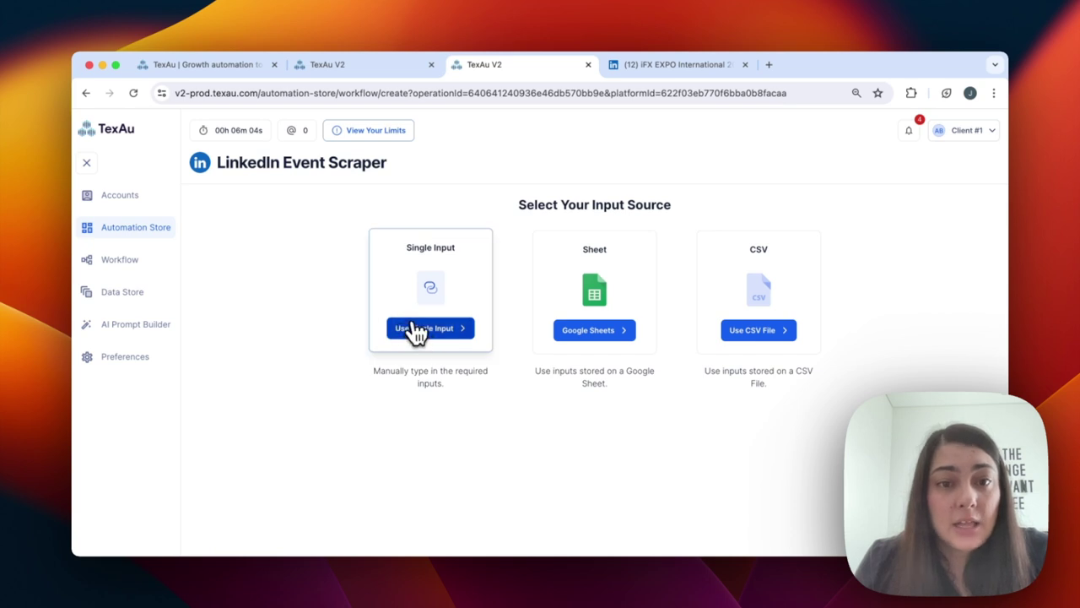
left_click(414, 330)
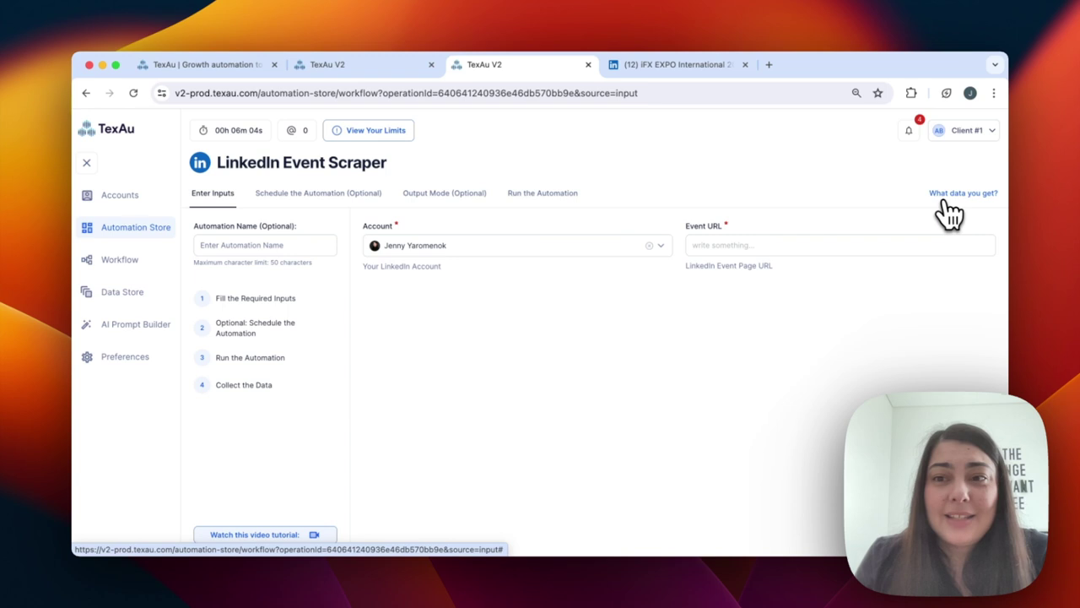
Scroll through the event fields in the 'What data you get?' modal, then close it
left_click(946, 202)
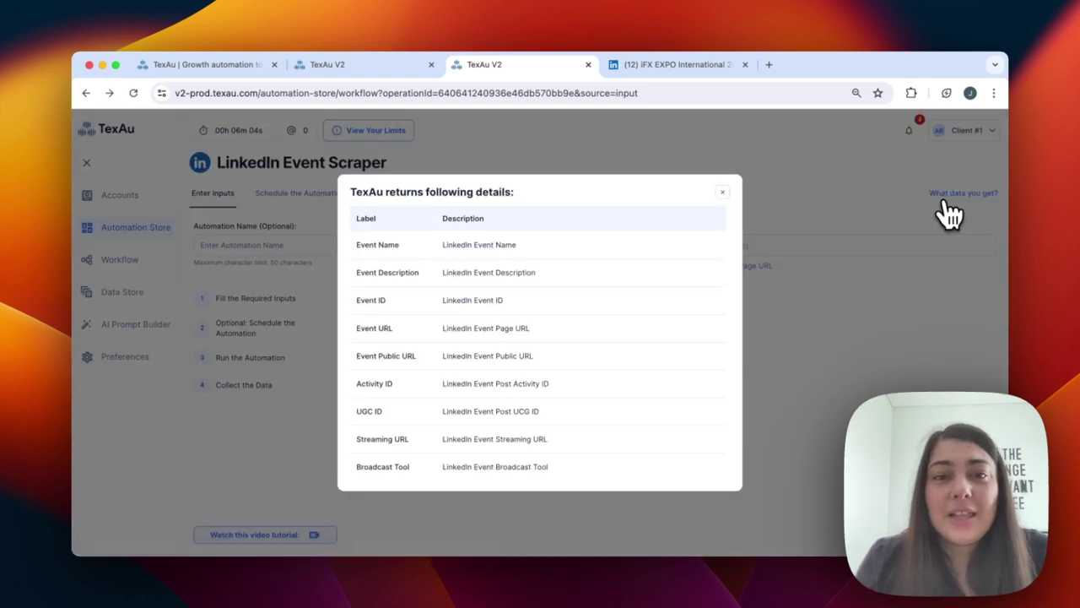
scroll(515, 271, "down", 5)
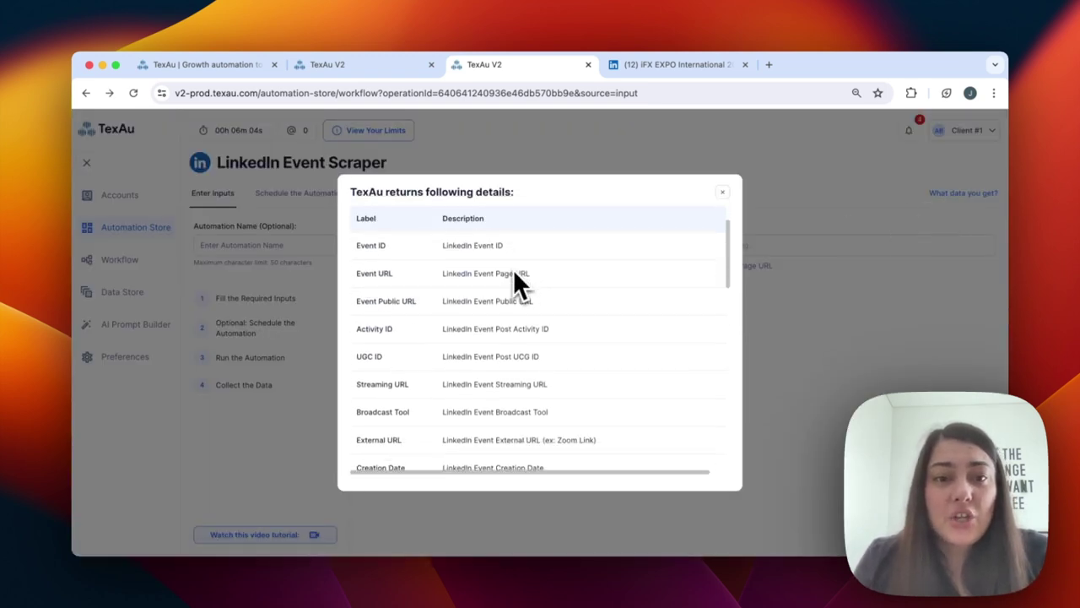
scroll(514, 271, "down", 10)
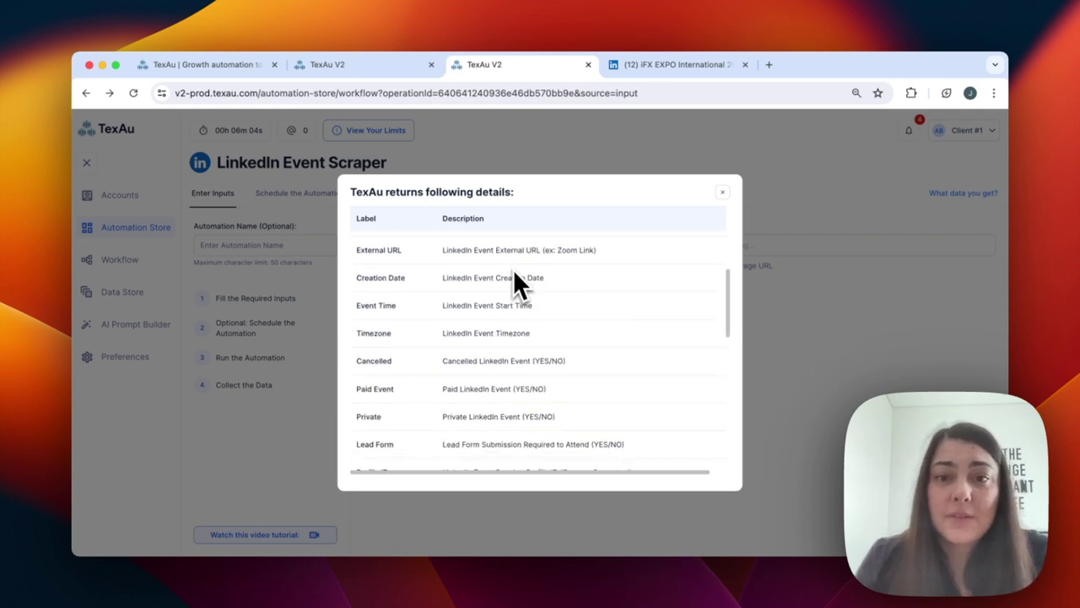
scroll(516, 284, "down", 8)
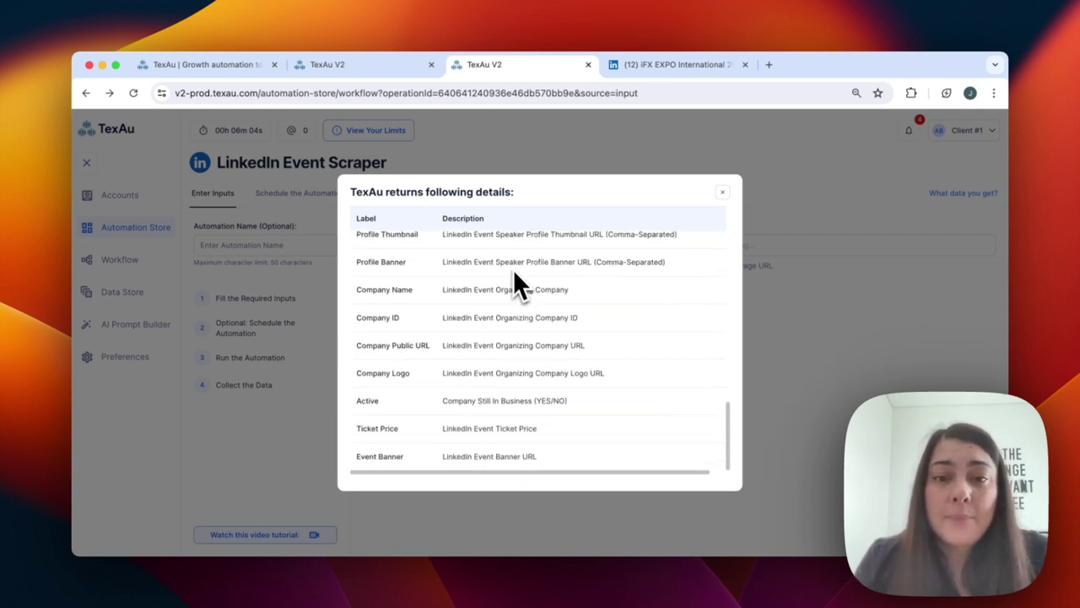
scroll(515, 274, "up", 5)
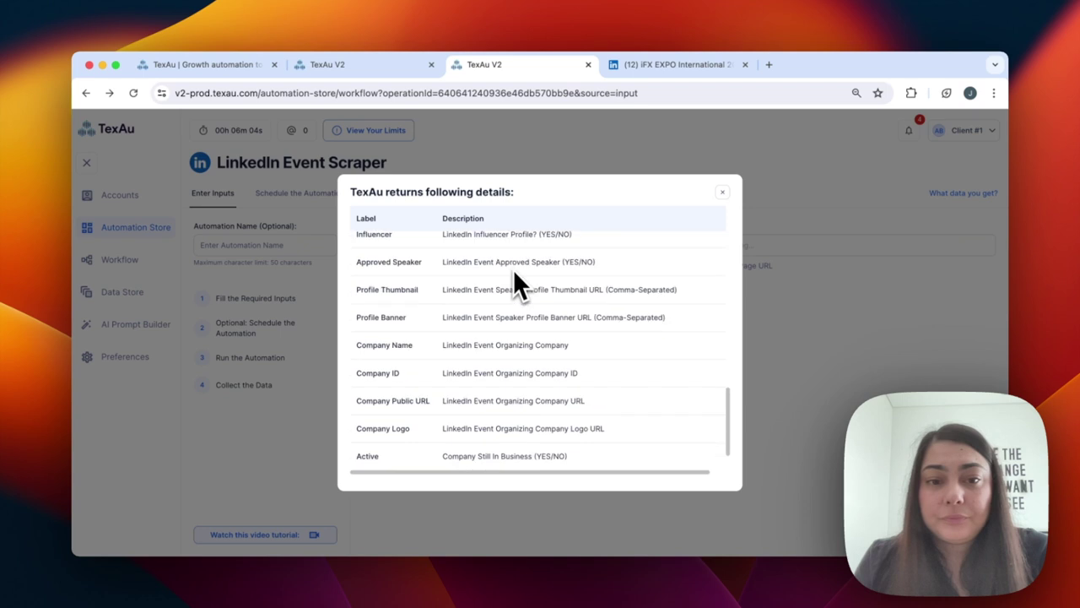
scroll(514, 272, "up", 8)
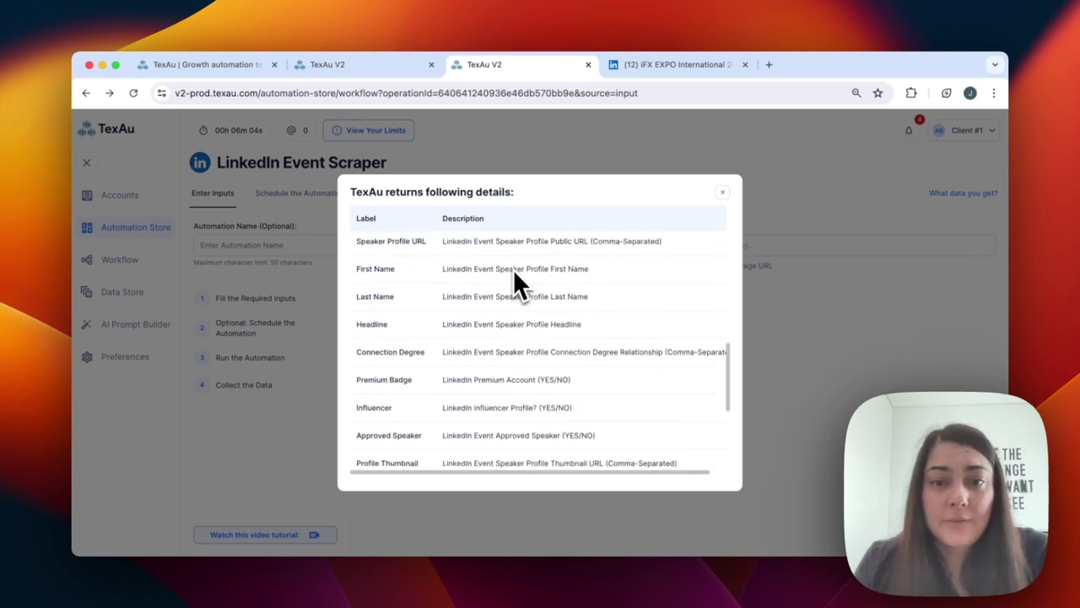
scroll(518, 283, "up", 6)
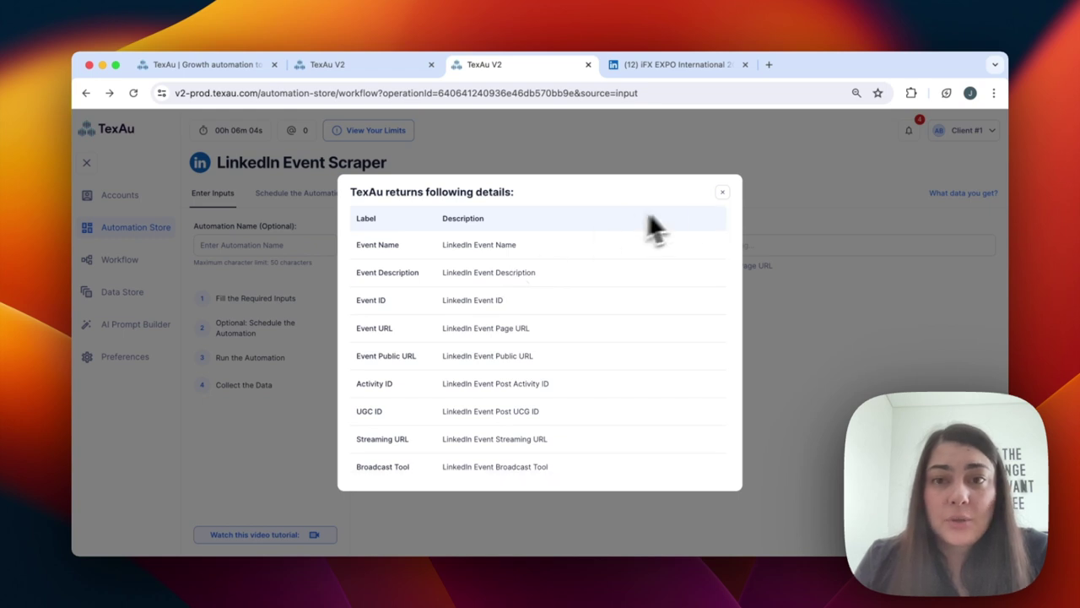
left_click(723, 192)
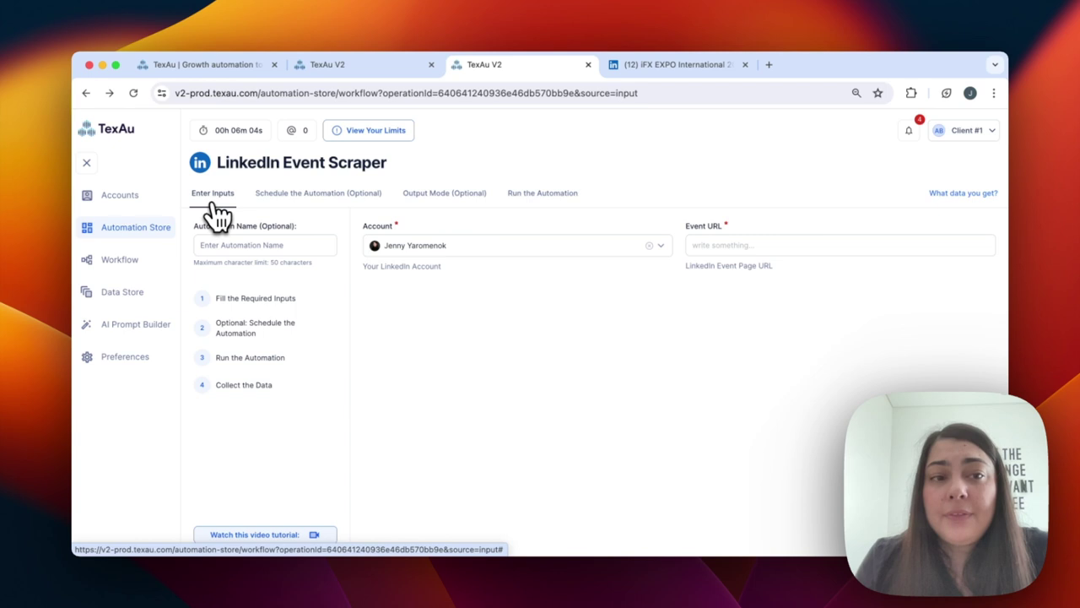
Confirm the connected LinkedIn account in the Account dropdown and focus the Event URL field
left_click(417, 251)
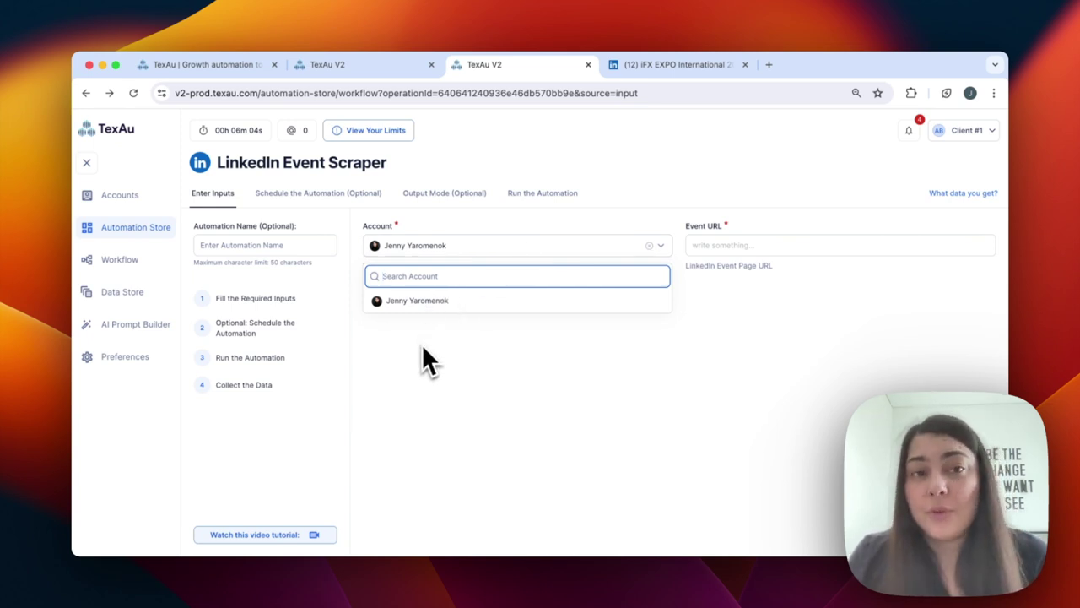
left_click(768, 286)
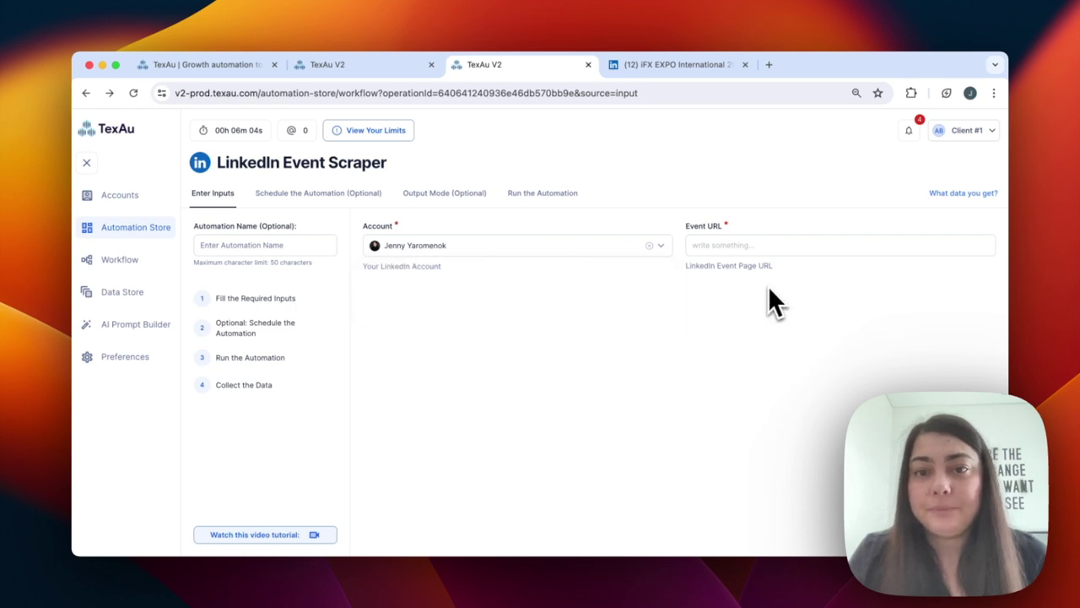
left_click(697, 245)
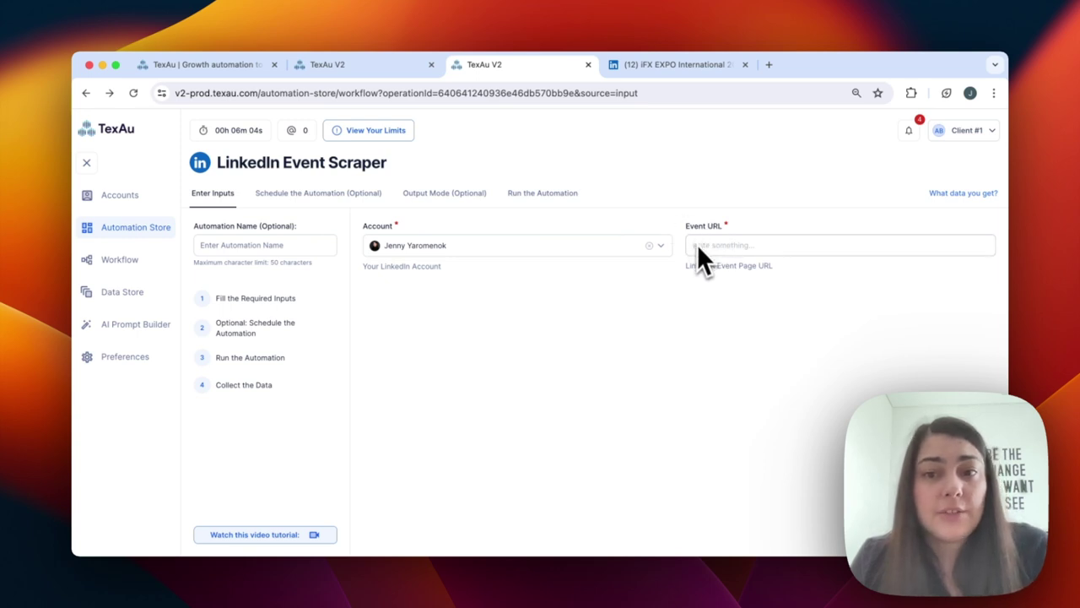
Copy the iFX EXPO event page URL, without /comments/, and return to TexAu
left_click(664, 67)
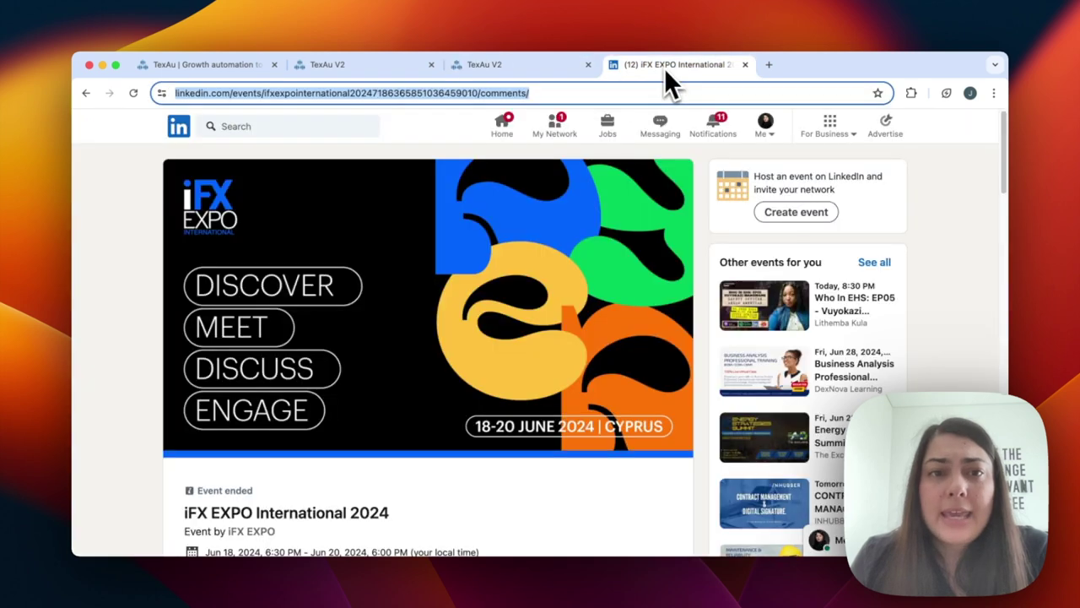
left_click(563, 93)
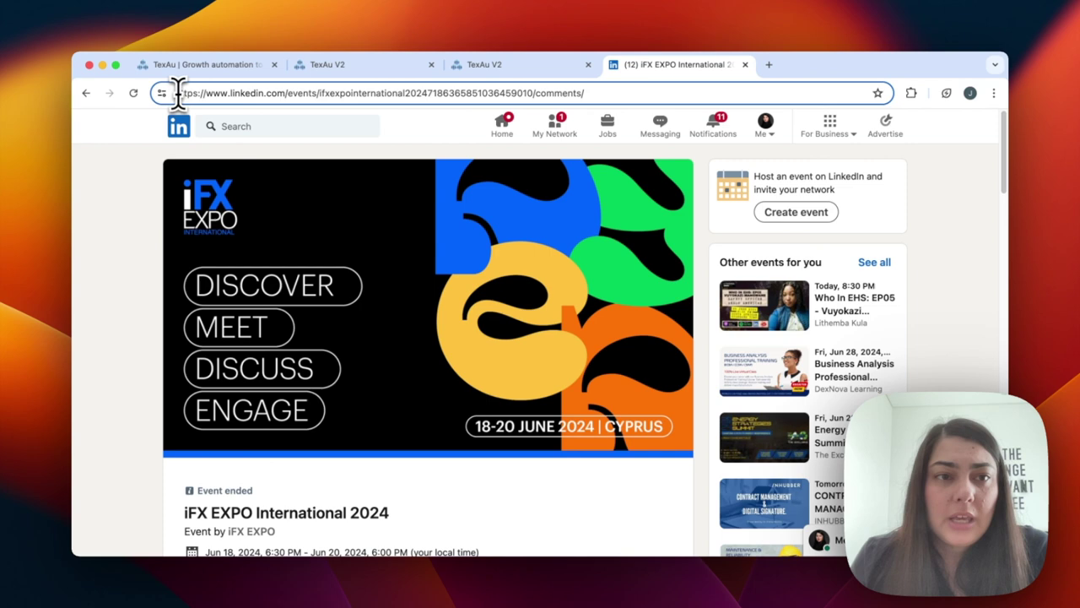
left_click_drag(175, 93, 530, 95)
right_click(530, 96)
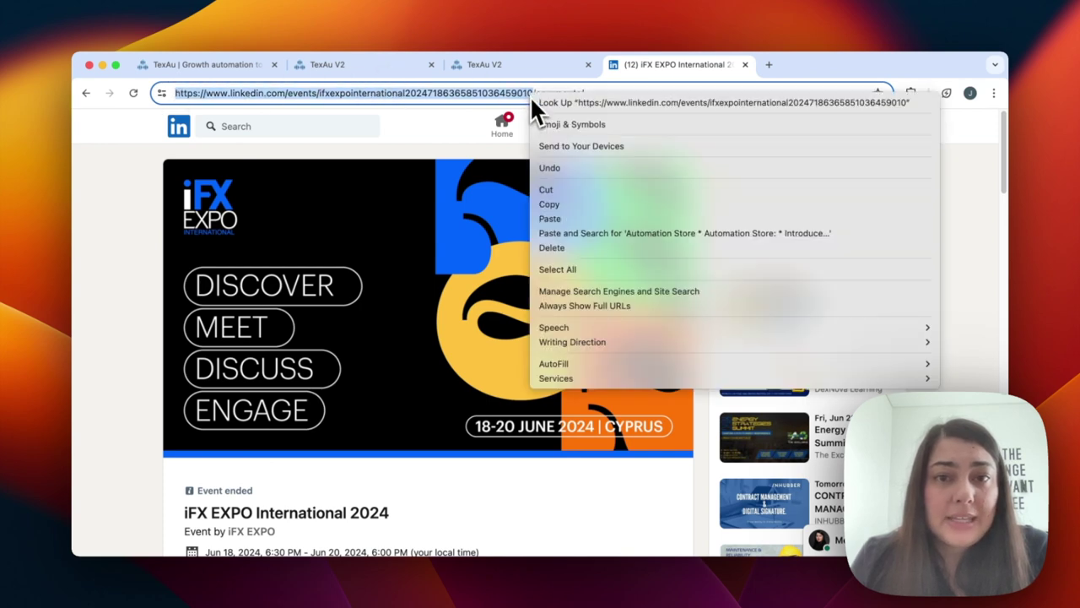
left_click(543, 208)
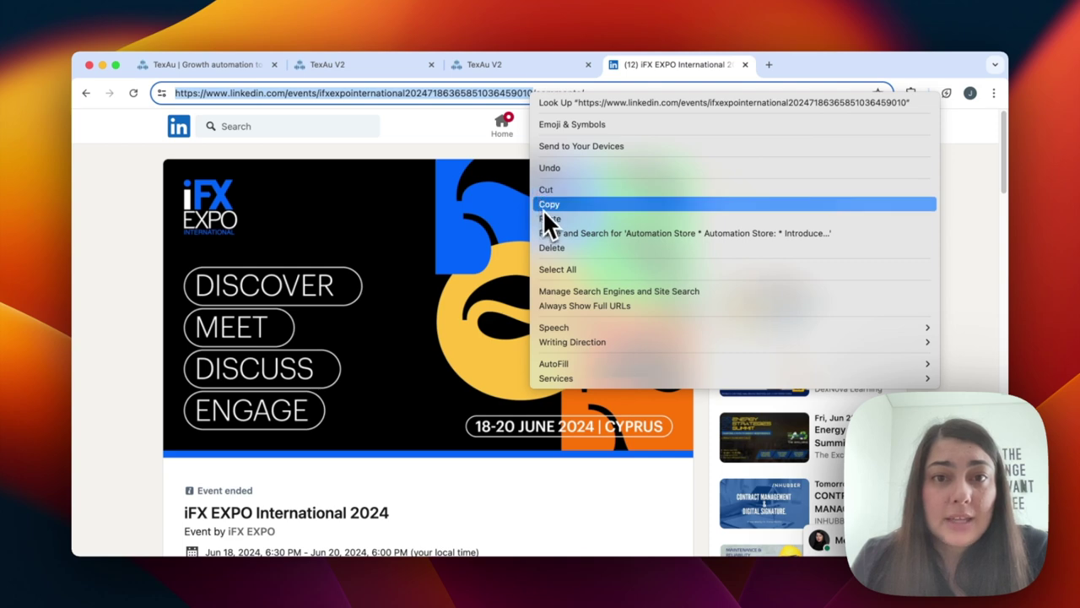
left_click(494, 68)
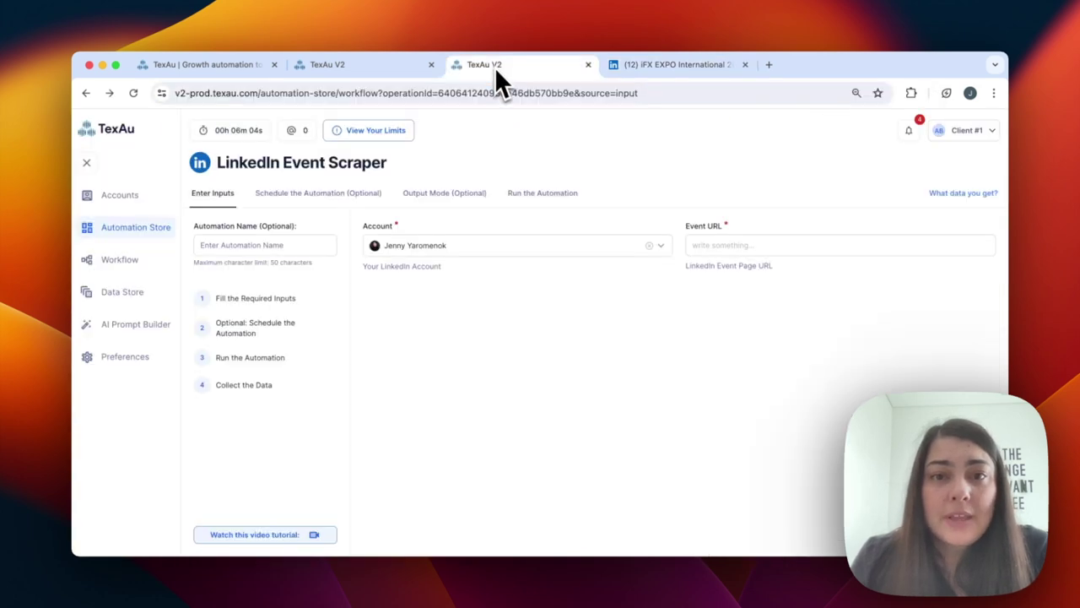
Paste the iFX EXPO event URL into Event URL and go to the scheduling step
left_click(727, 244)
right_click(727, 247)
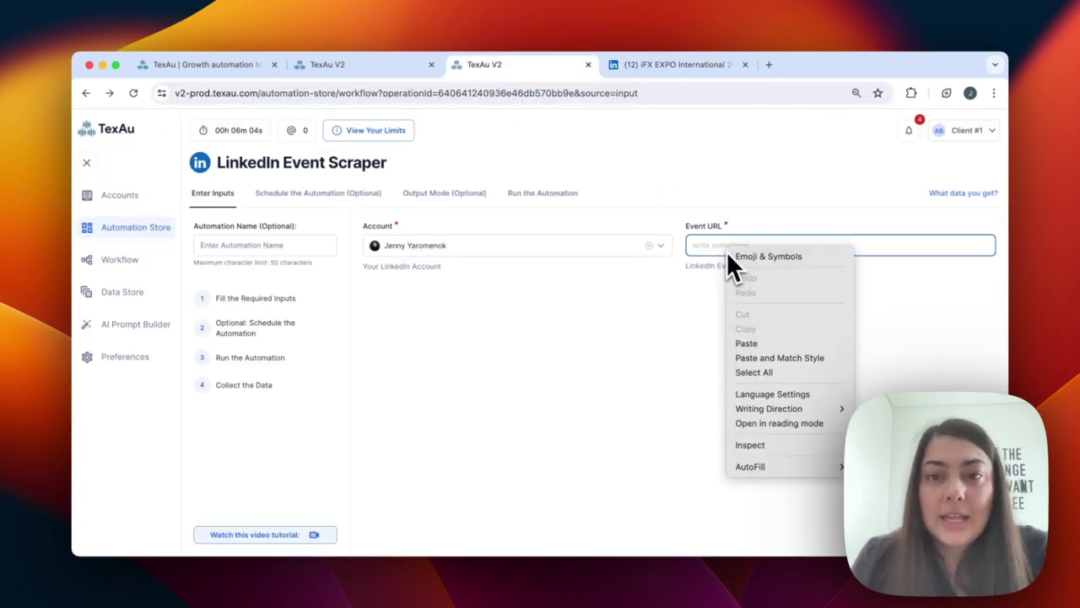
left_click(736, 342)
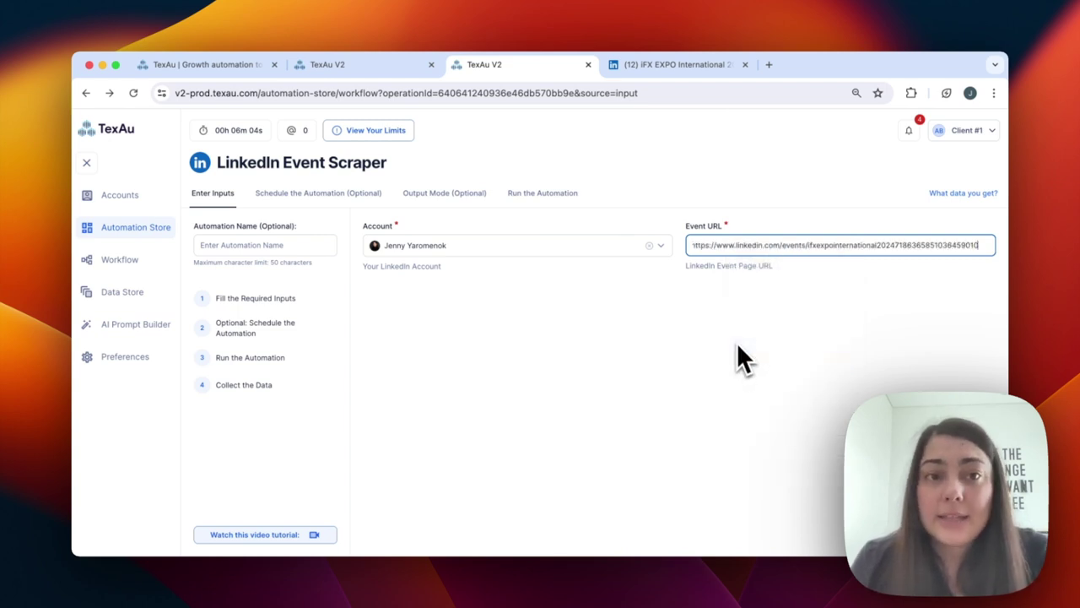
left_click(717, 336)
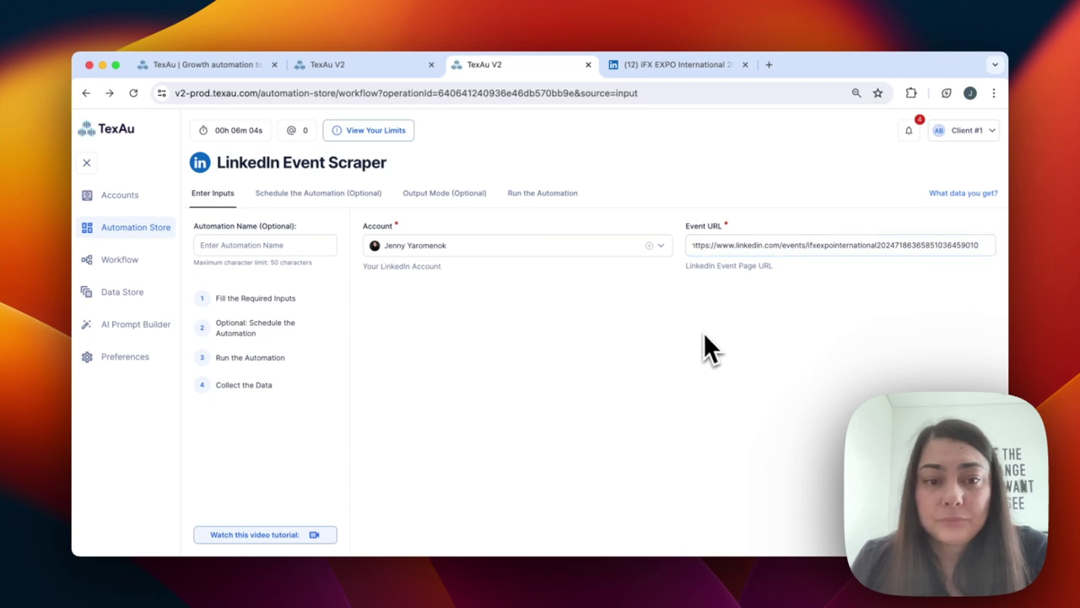
left_click(286, 201)
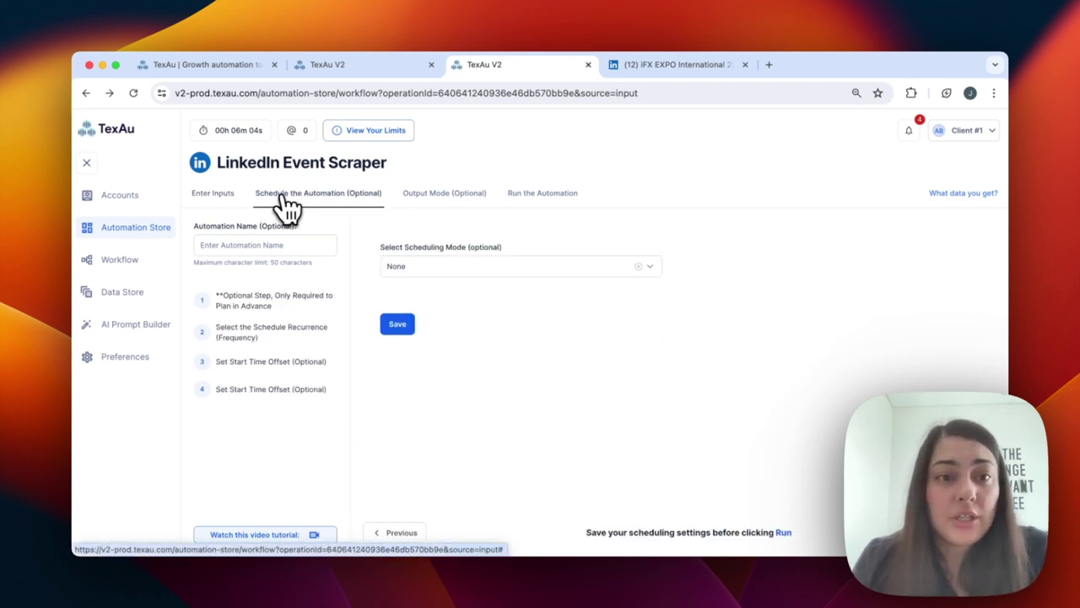
Review the Scheduling Mode options, keep None, and proceed to Output Mode
left_click(490, 266)
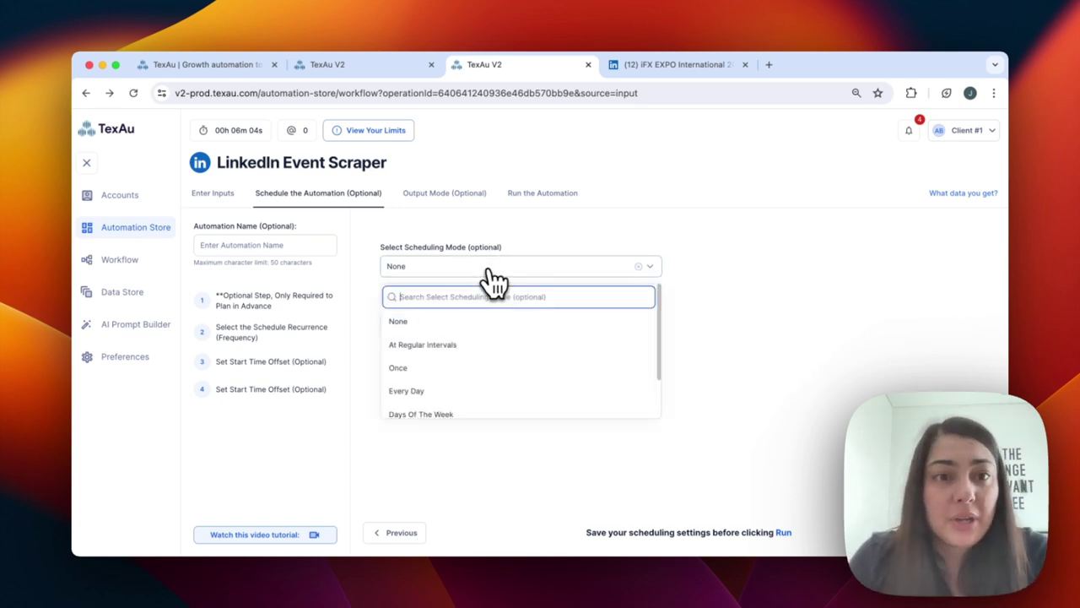
scroll(470, 338, "down", 2)
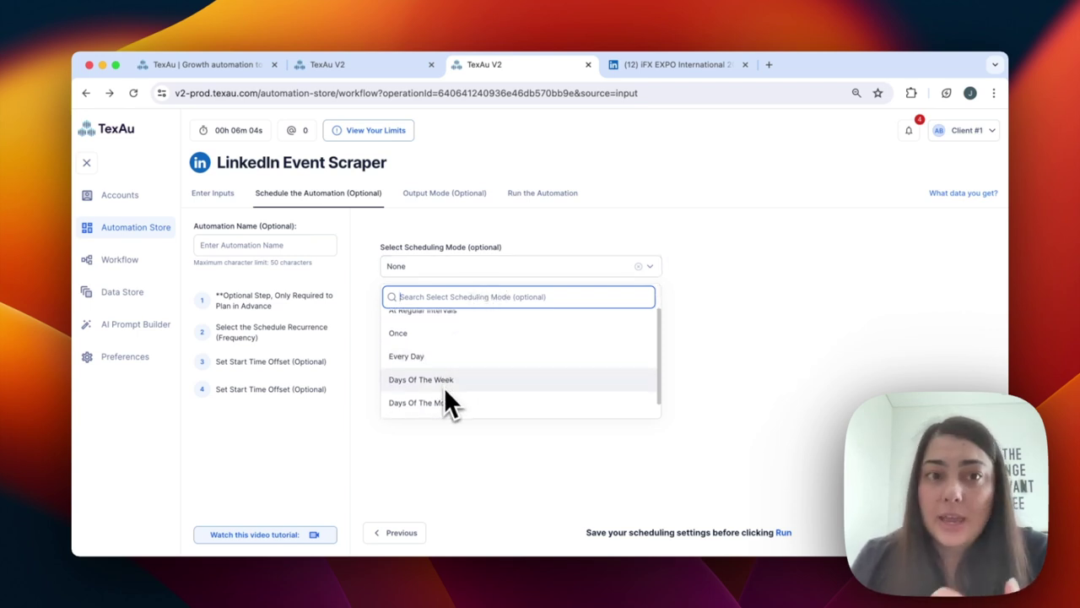
scroll(446, 390, "down", 1)
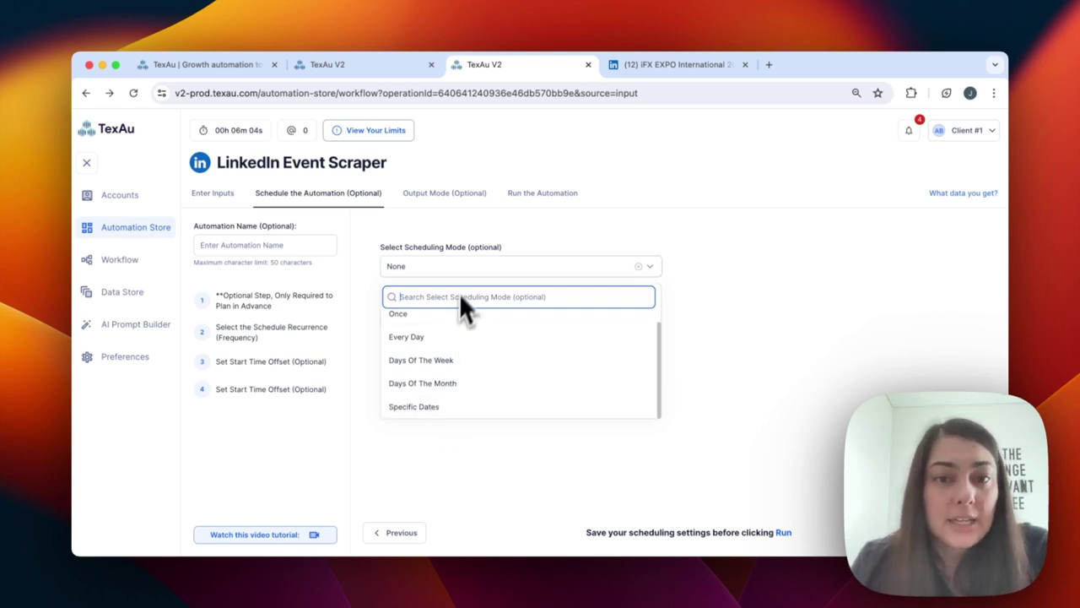
left_click(509, 244)
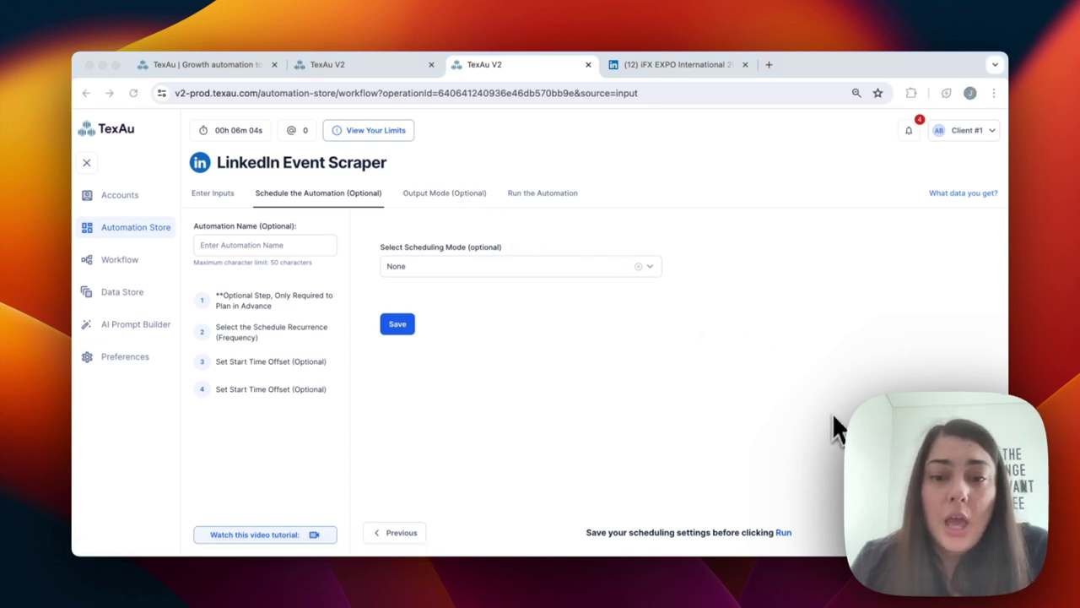
left_click(466, 202)
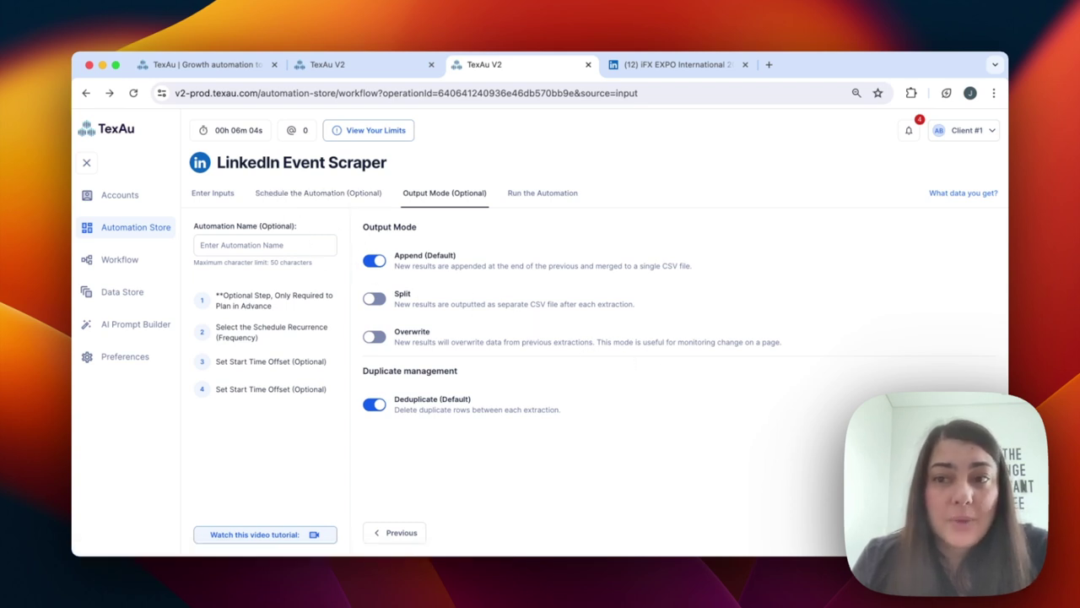
Launch the LinkedIn Event Scraper run with the default Append and Deduplicate output settings
left_click(962, 532)
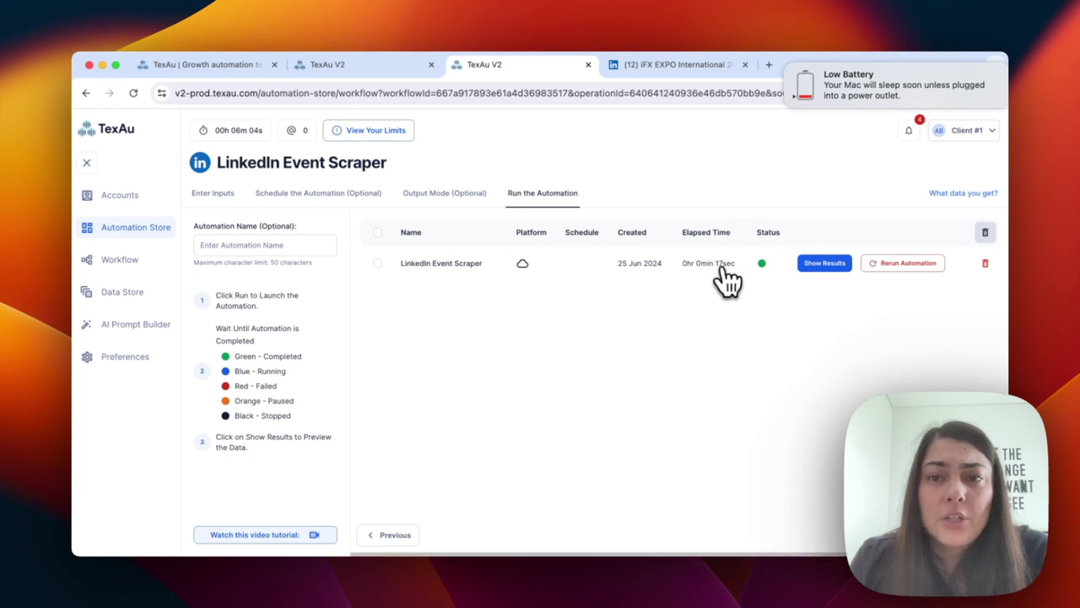
Open the results of the completed LinkedIn Event Scraper run
mouse_move(763, 269)
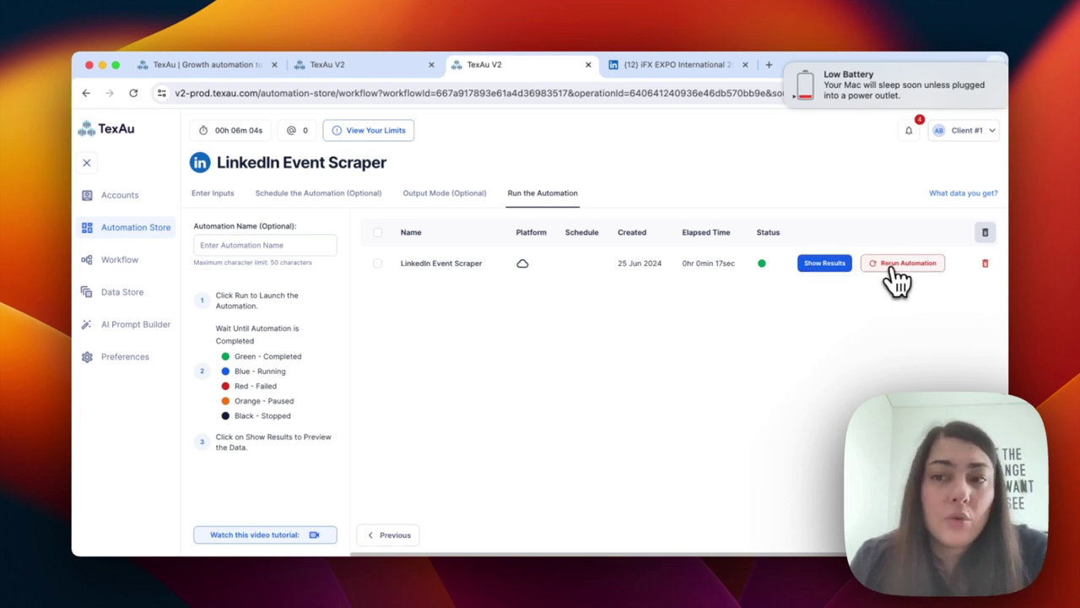
left_click(818, 266)
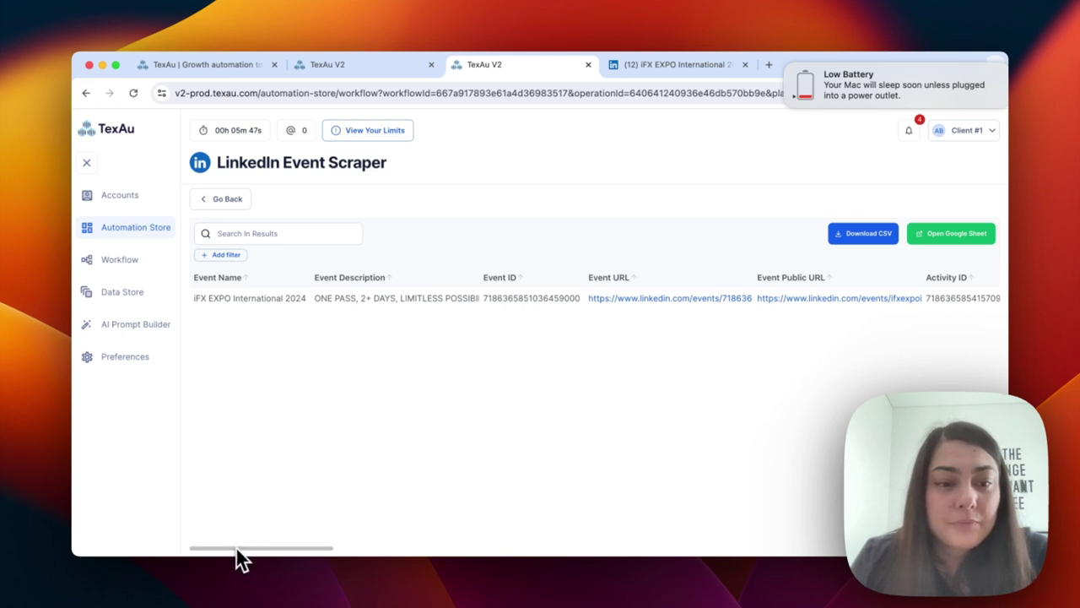
Scroll the iFX EXPO result row right to see event time, EUROPE_ATHENS timezone and speaker details
left_click_drag(273, 548, 679, 547)
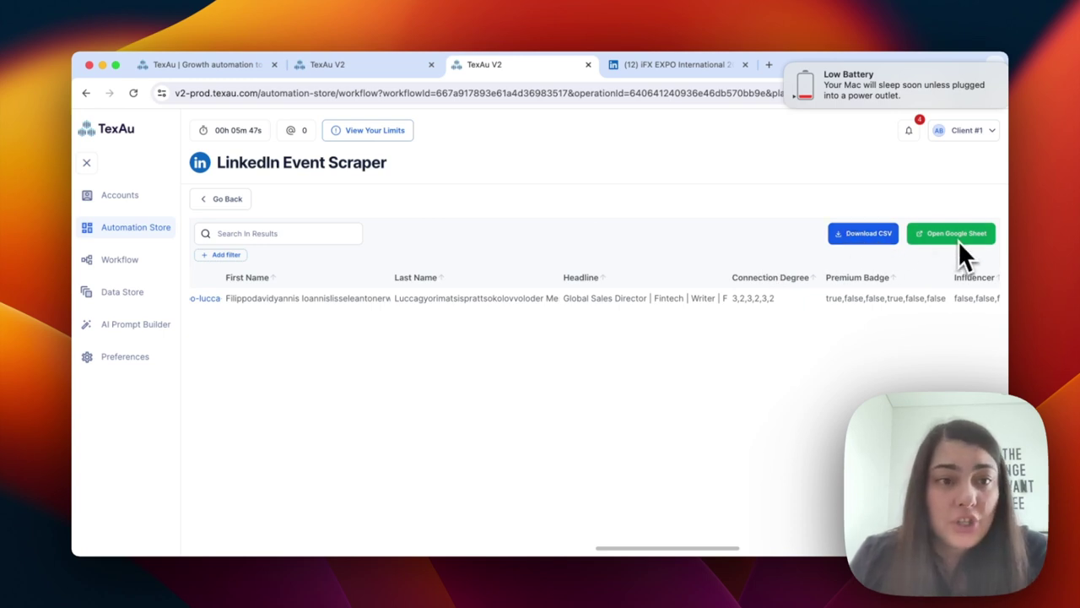
Browse the past workflow runs in Data Store, then open an empty canvas in the workflow builder
left_click(112, 306)
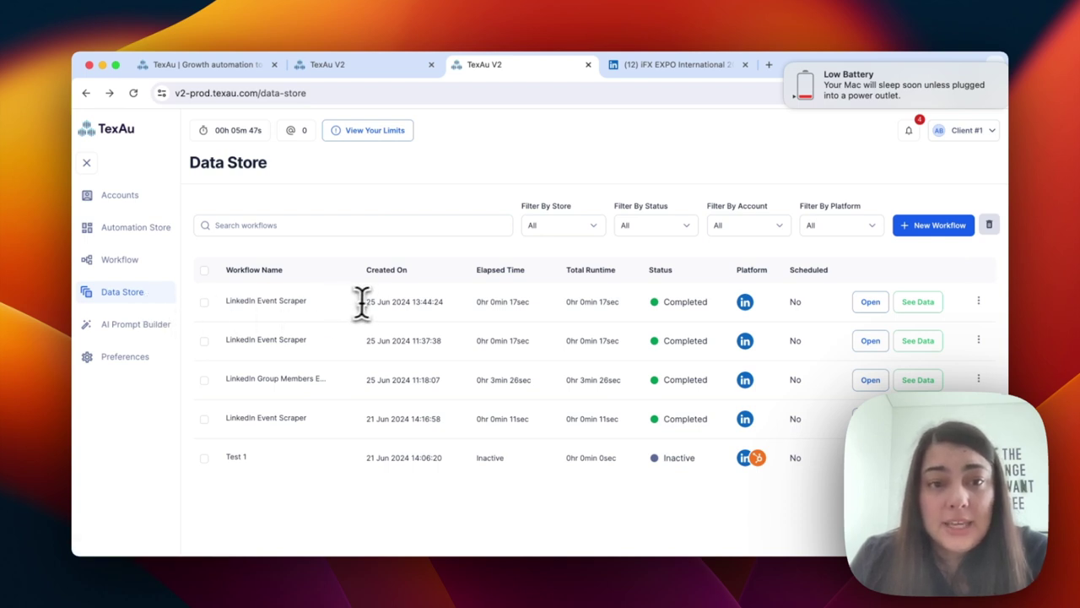
left_click_drag(369, 301, 649, 302)
left_click(569, 301)
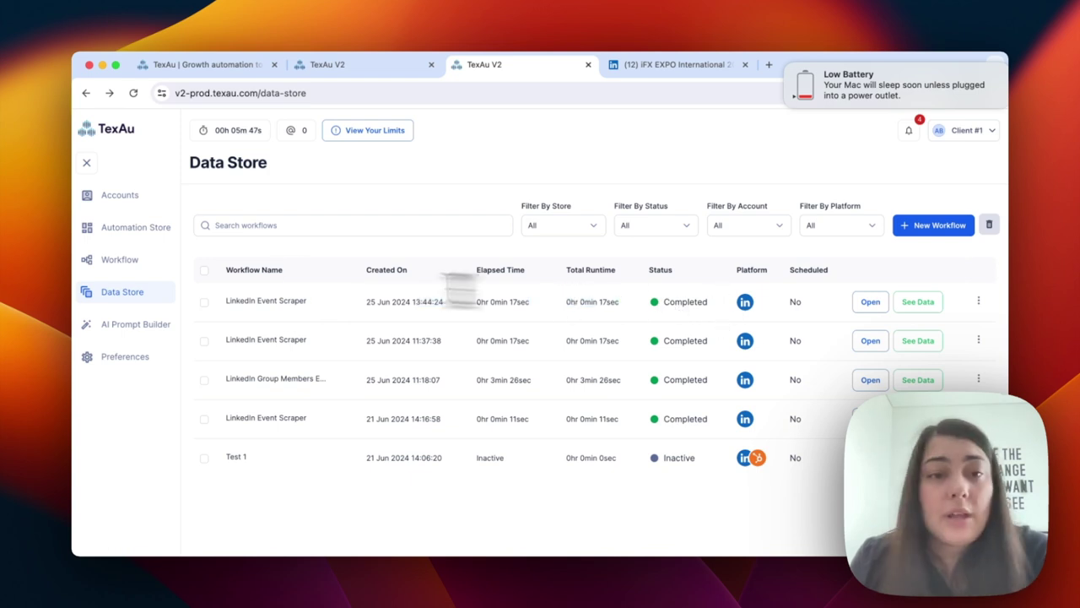
left_click(150, 244)
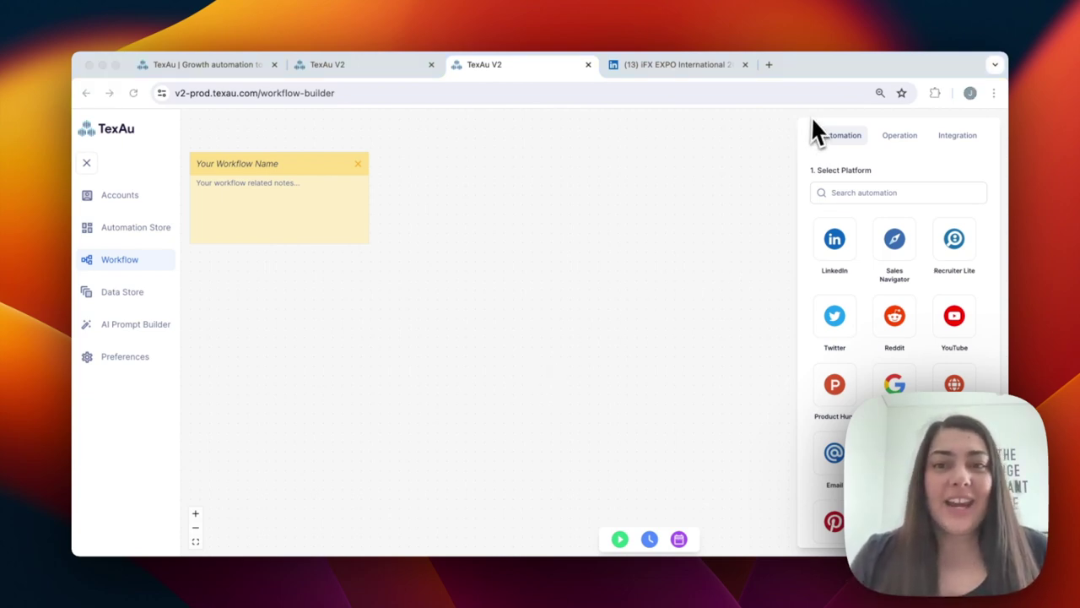
Rename the new workflow to 'Test #3'
left_click_drag(828, 246, 640, 236)
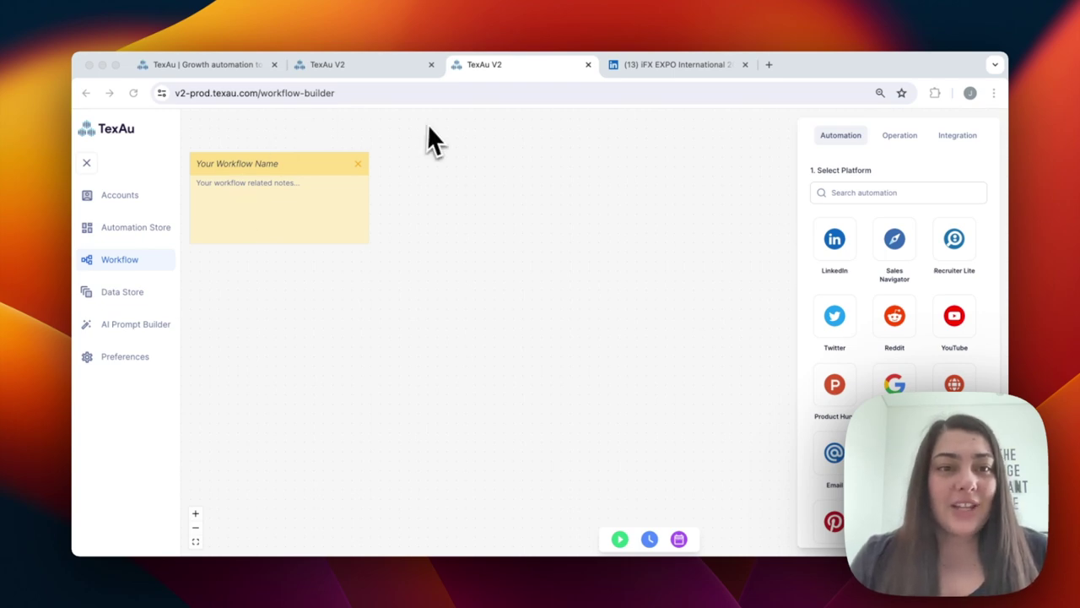
left_click(108, 264)
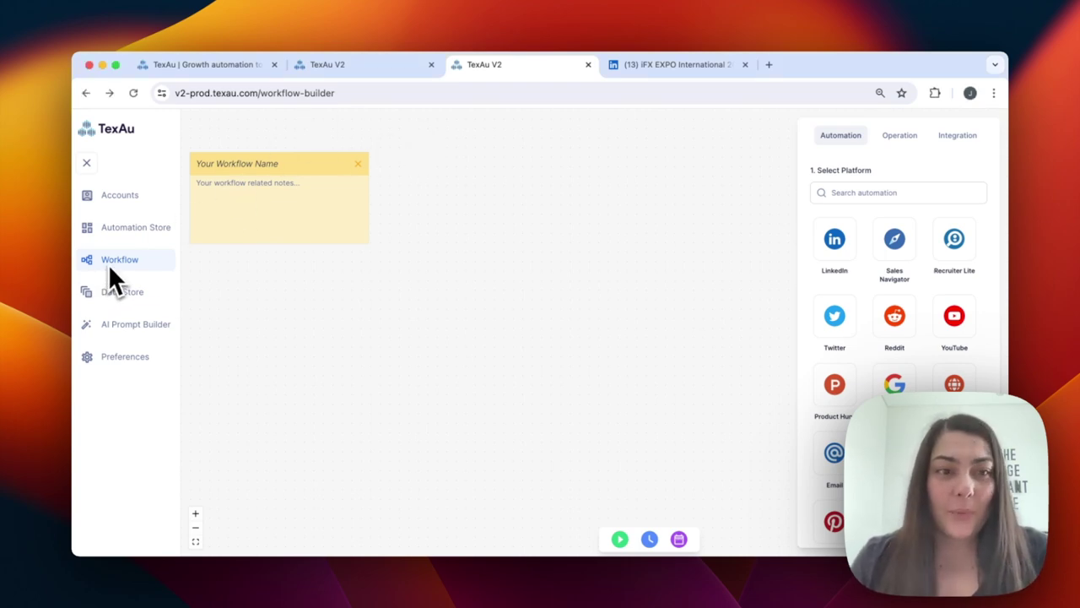
left_click(249, 163)
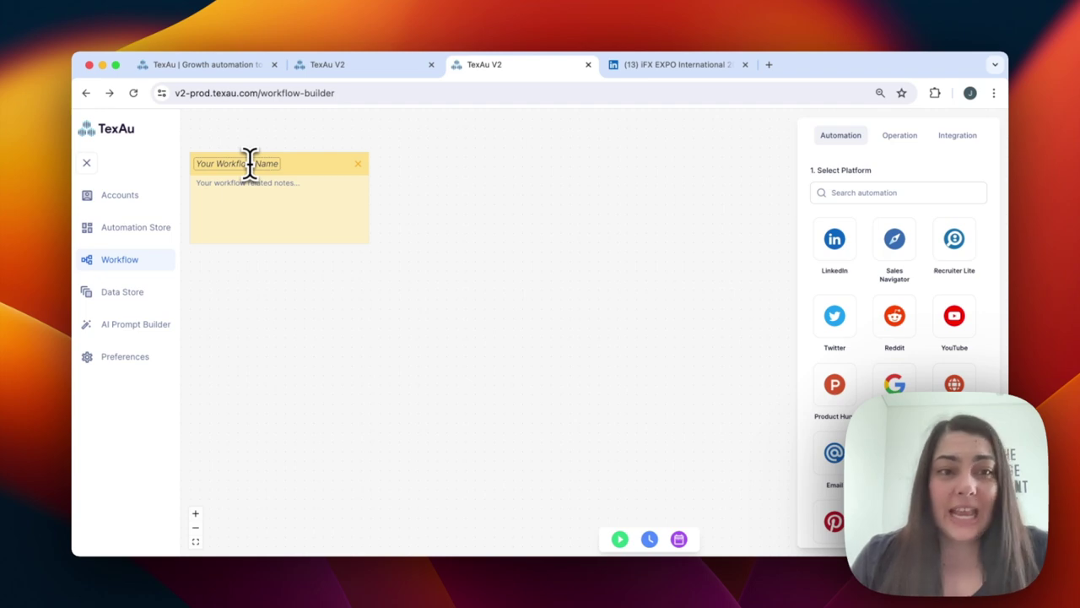
triple_click(250, 162)
type("Test")
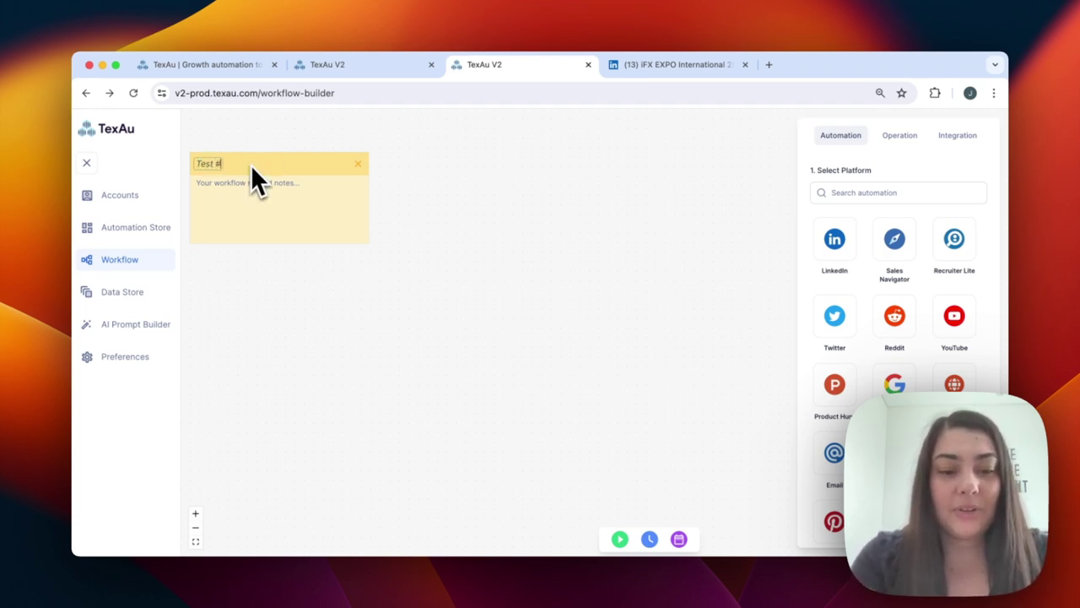
type(" #3")
Write 'Extract company data' in the workflow's notes
left_click(228, 190)
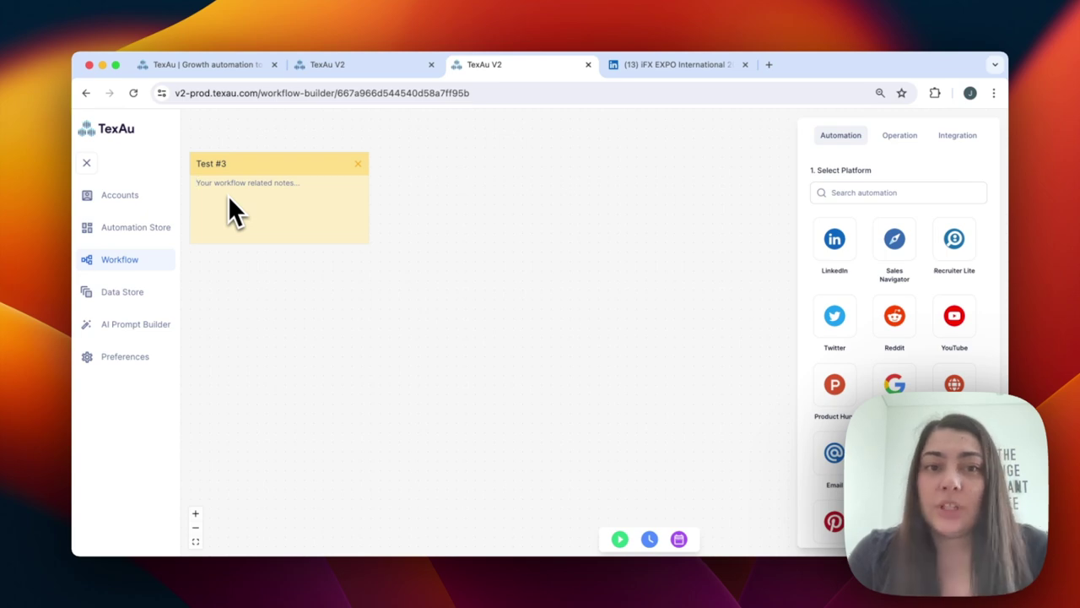
type("E")
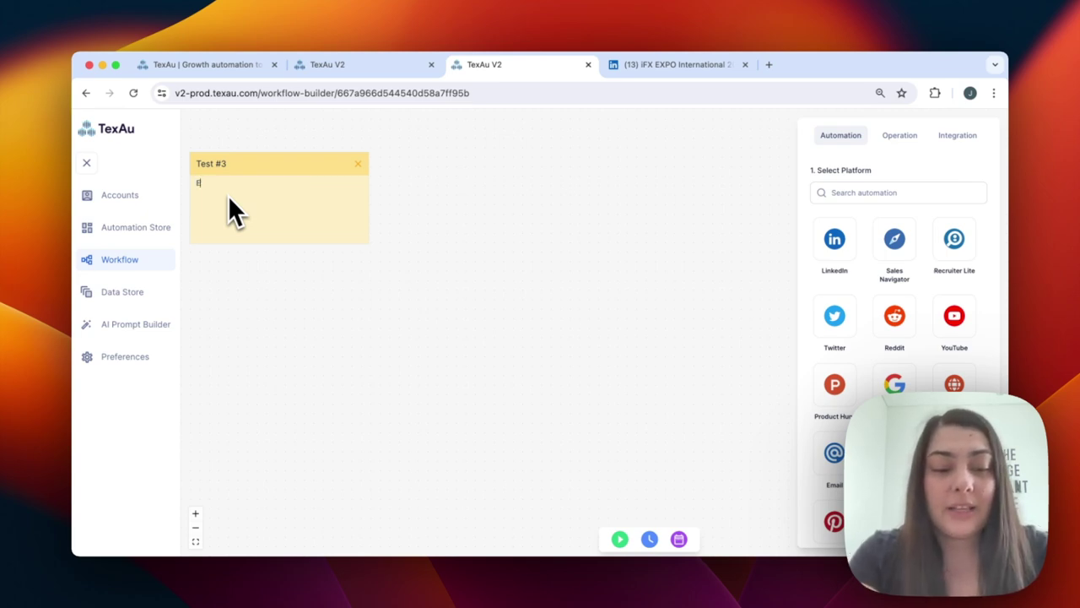
type("pany date")
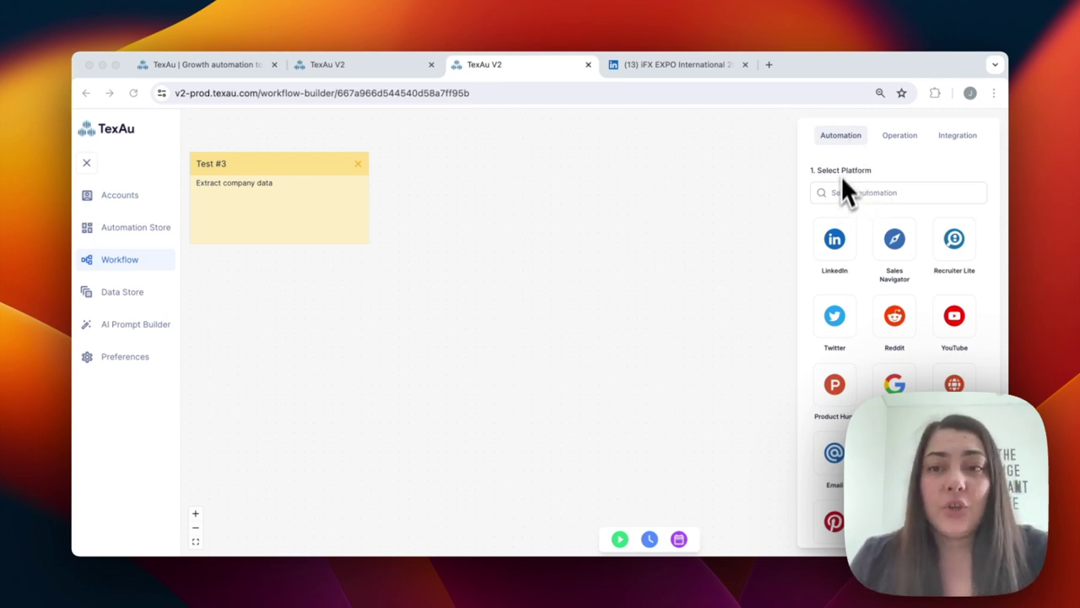
Search LinkedIn automations for 'company' and add Export Companies to the canvas as step 1
left_click(841, 239)
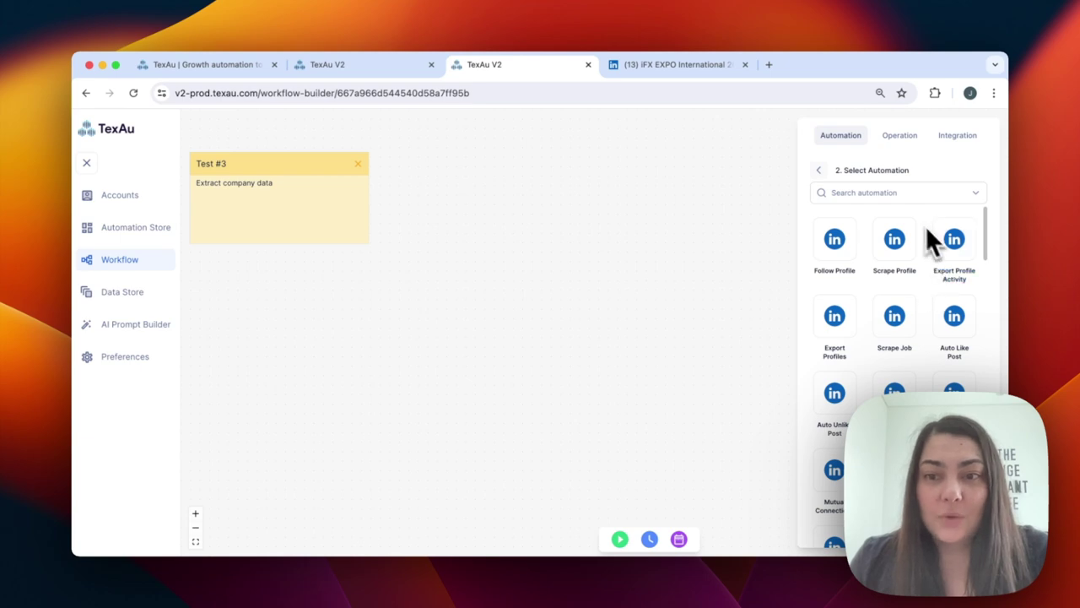
left_click(871, 194)
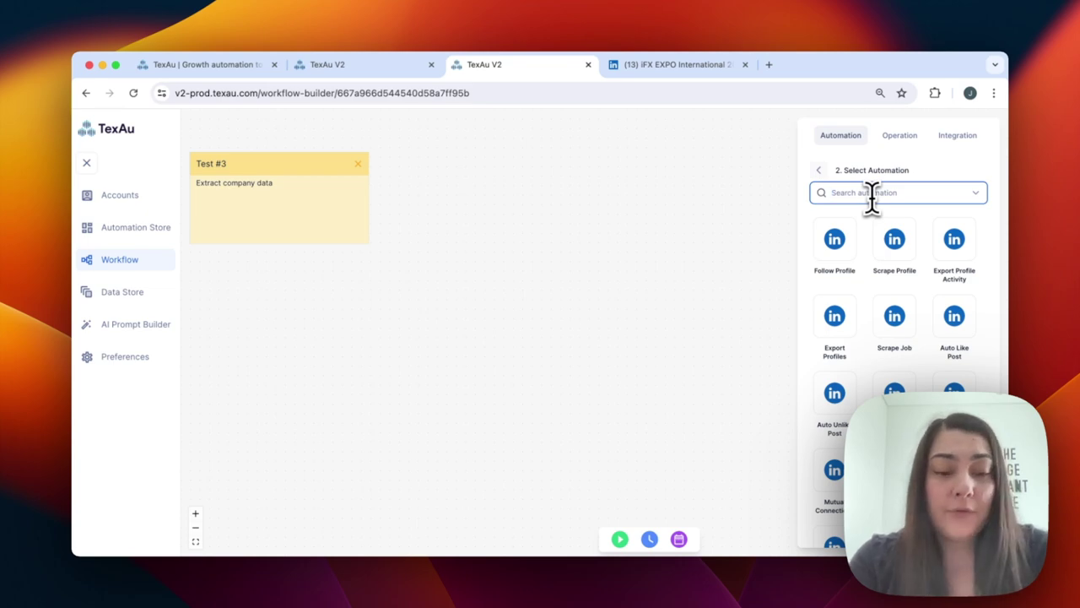
type("c")
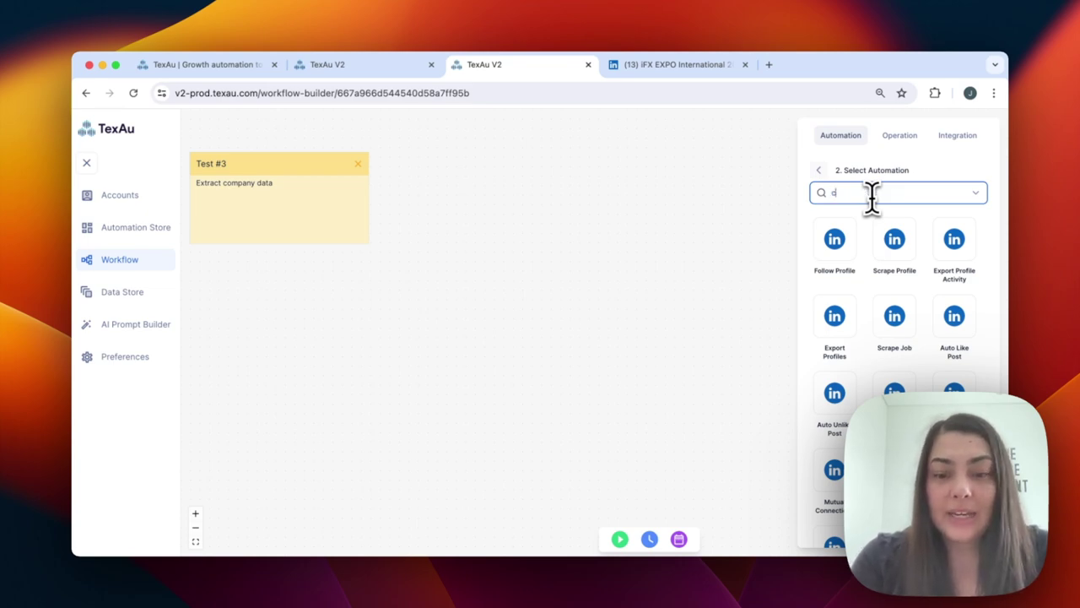
type("ompany")
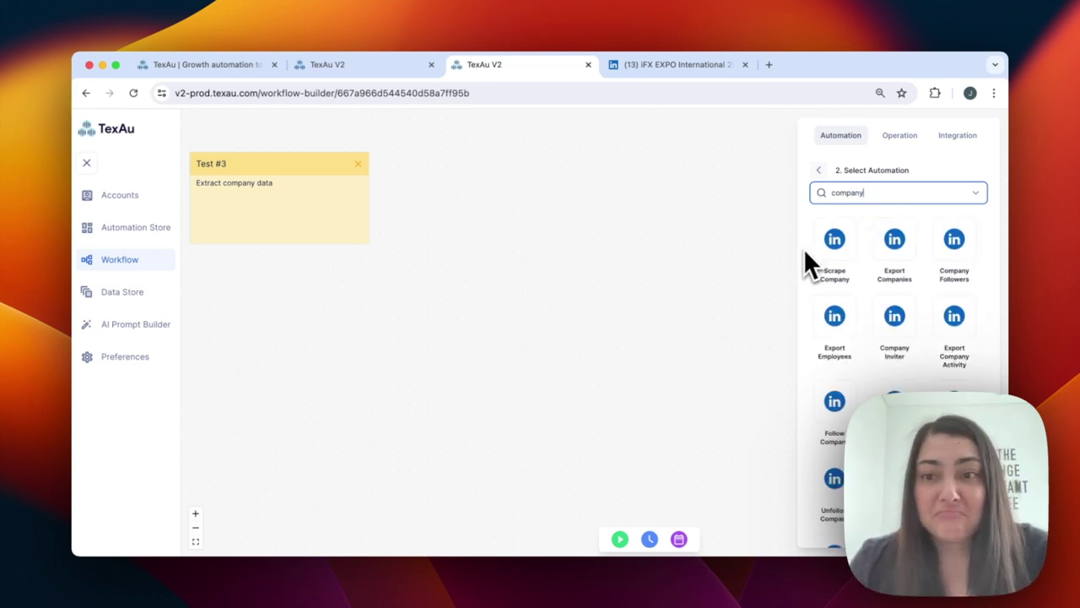
left_click_drag(896, 247, 366, 361)
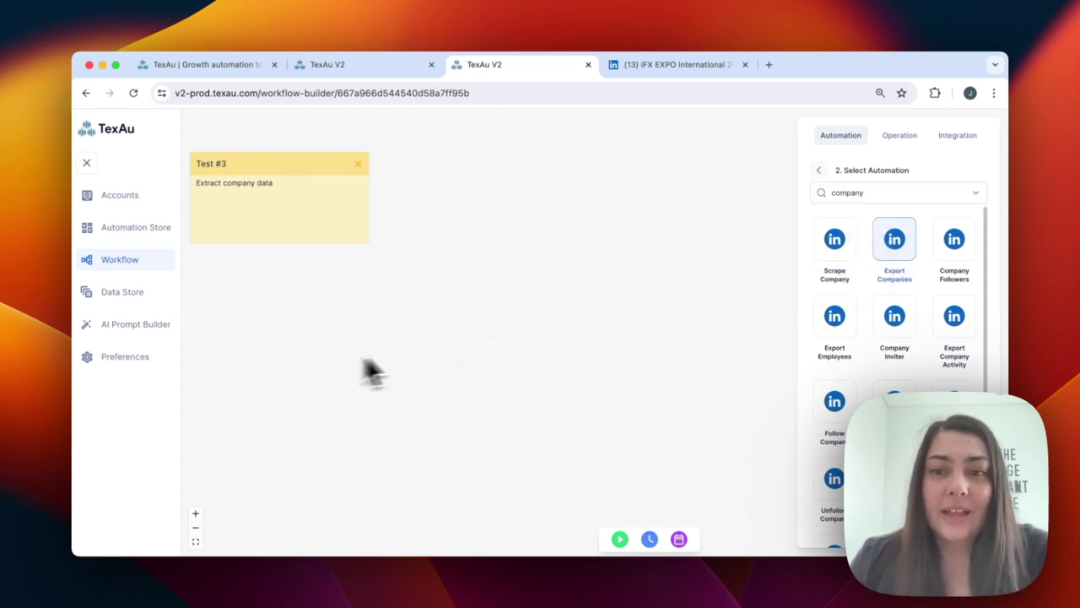
left_click(892, 258)
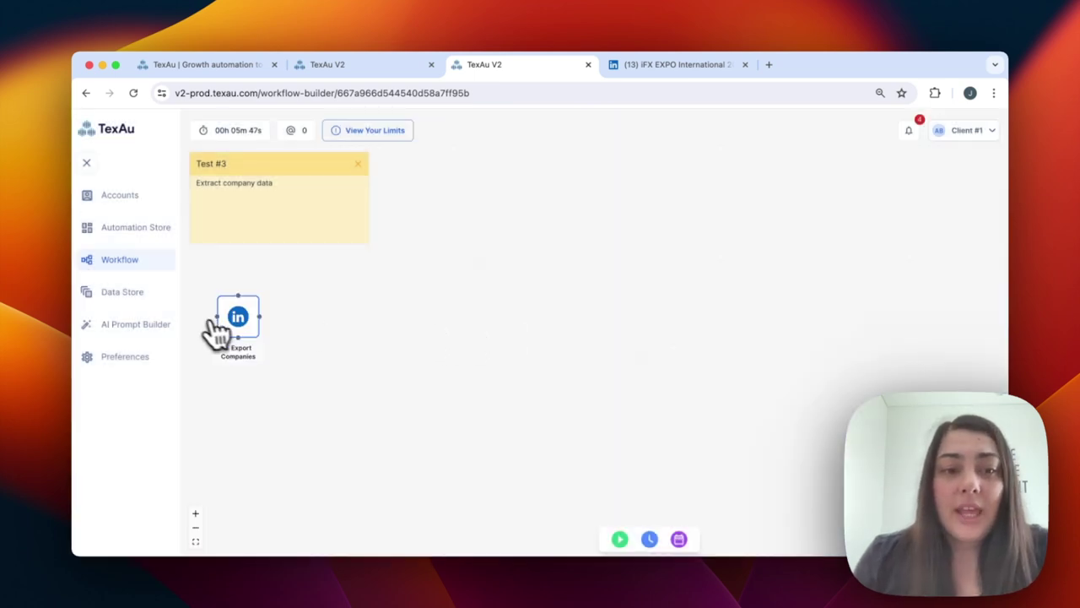
left_click(261, 317)
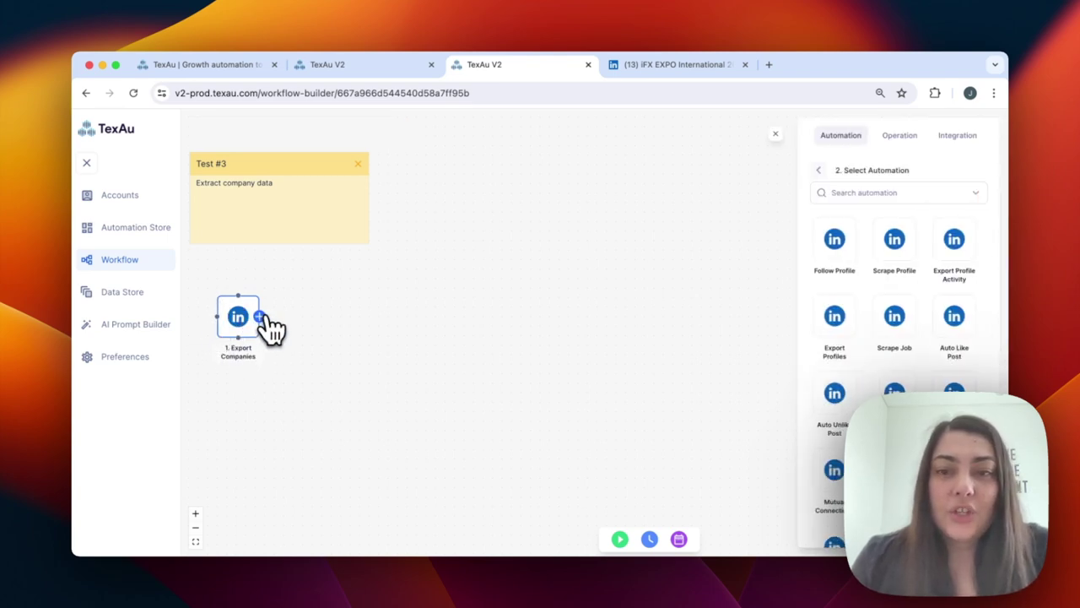
Add a Filter operation after Export Companies and open its Filter Config
left_click(901, 149)
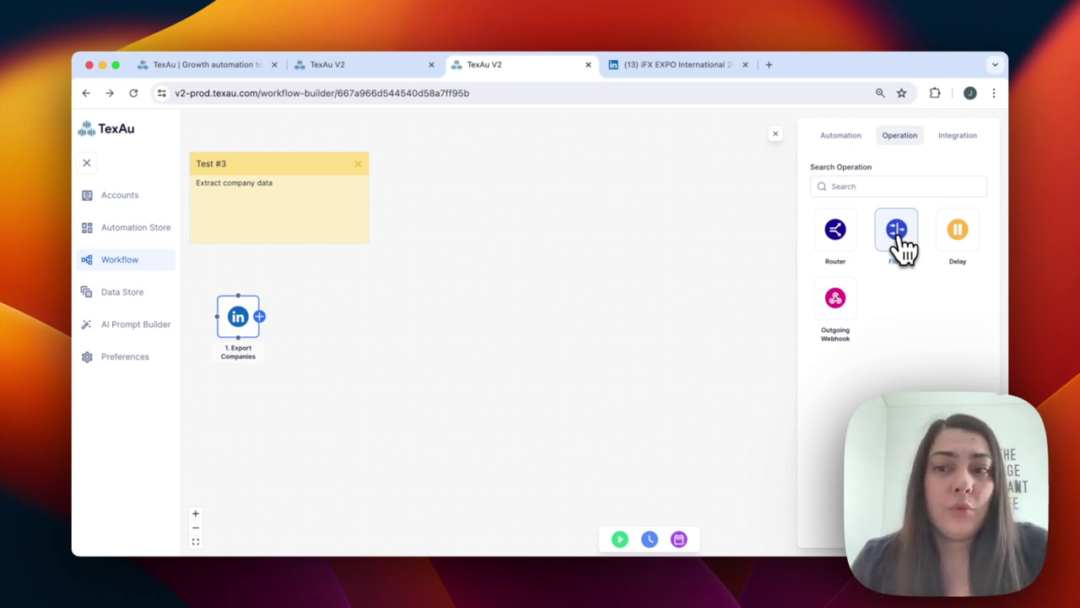
left_click(897, 236)
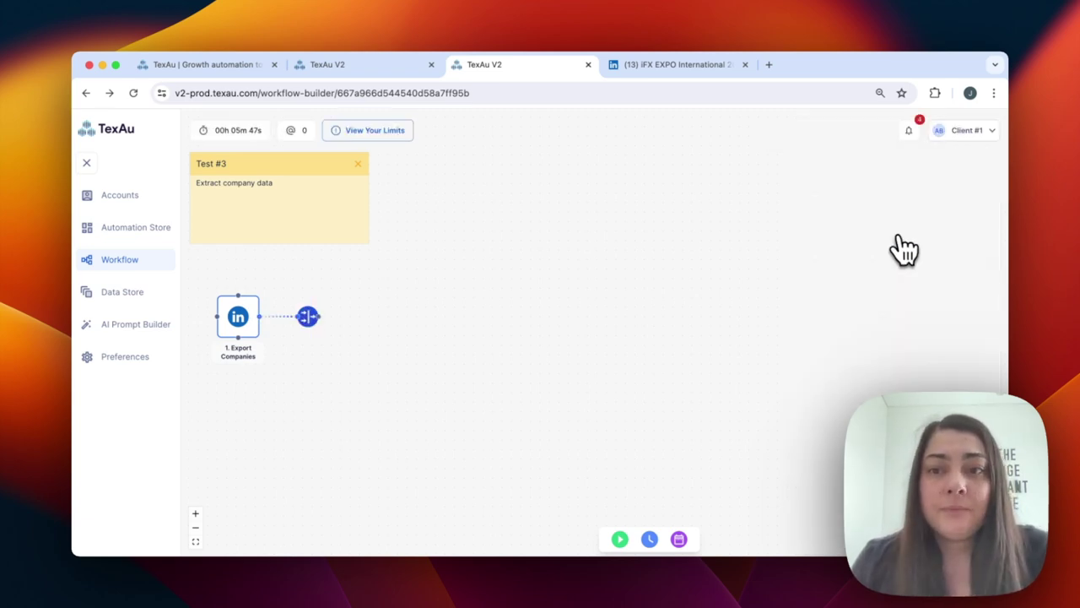
left_click(310, 324)
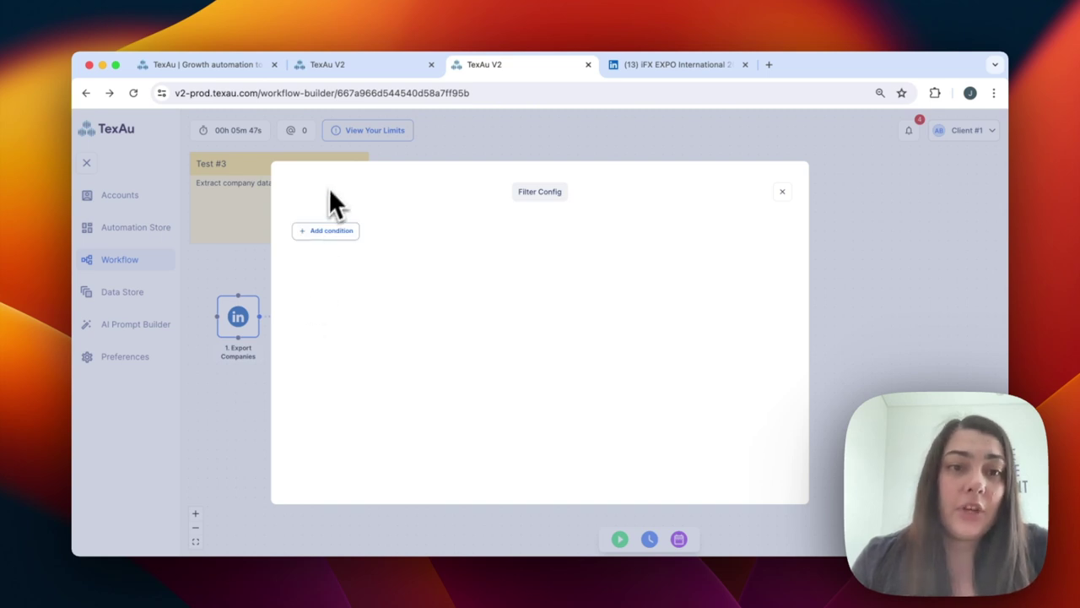
Add a filter condition: Keyword (string) Contains 'trading', then close Filter Config
left_click(325, 233)
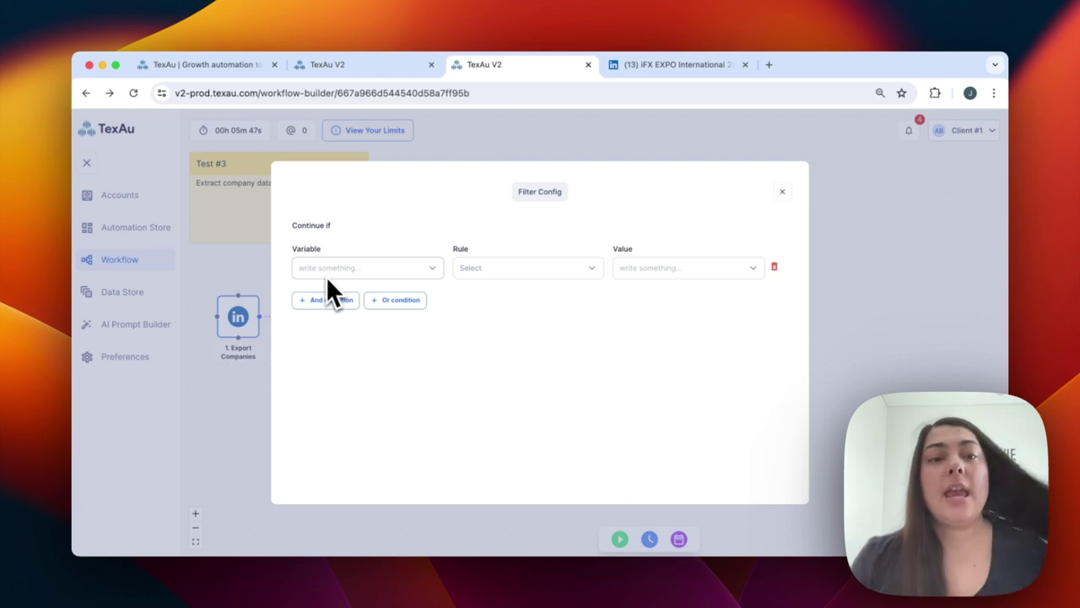
left_click(437, 272)
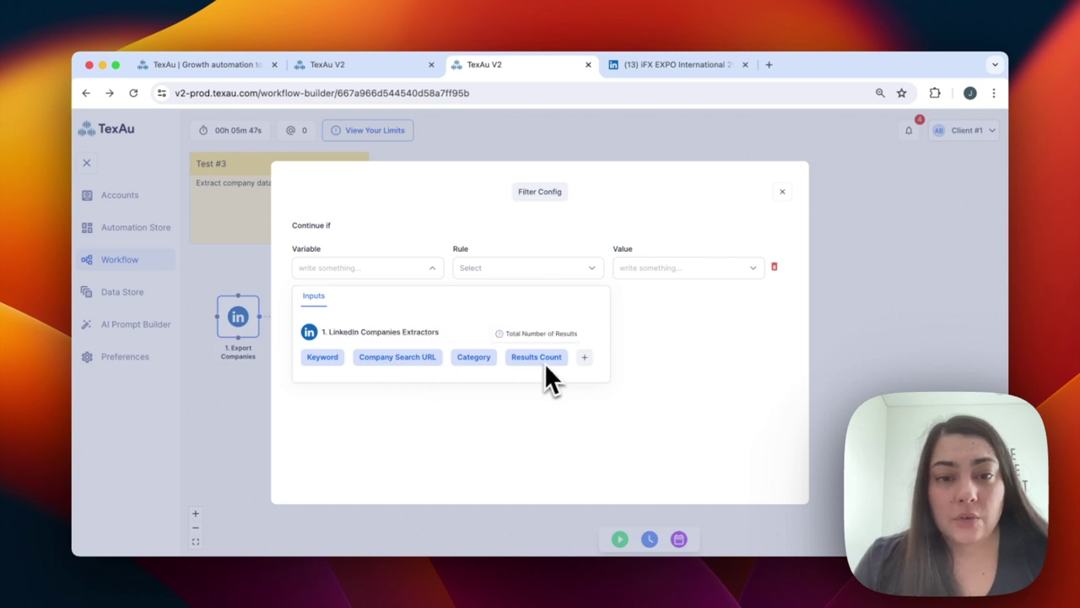
left_click(325, 363)
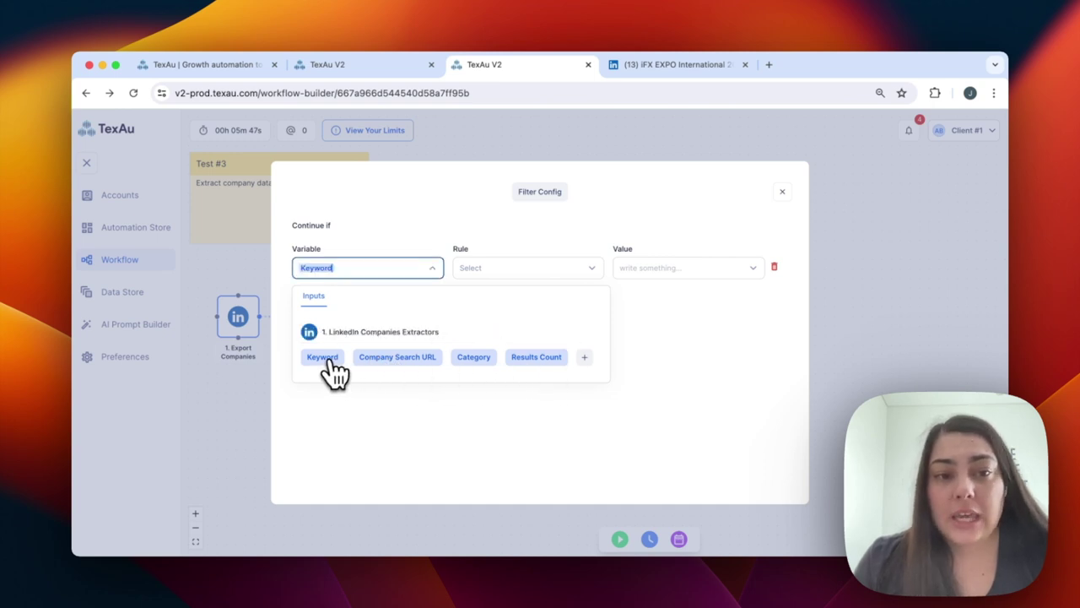
left_click(548, 255)
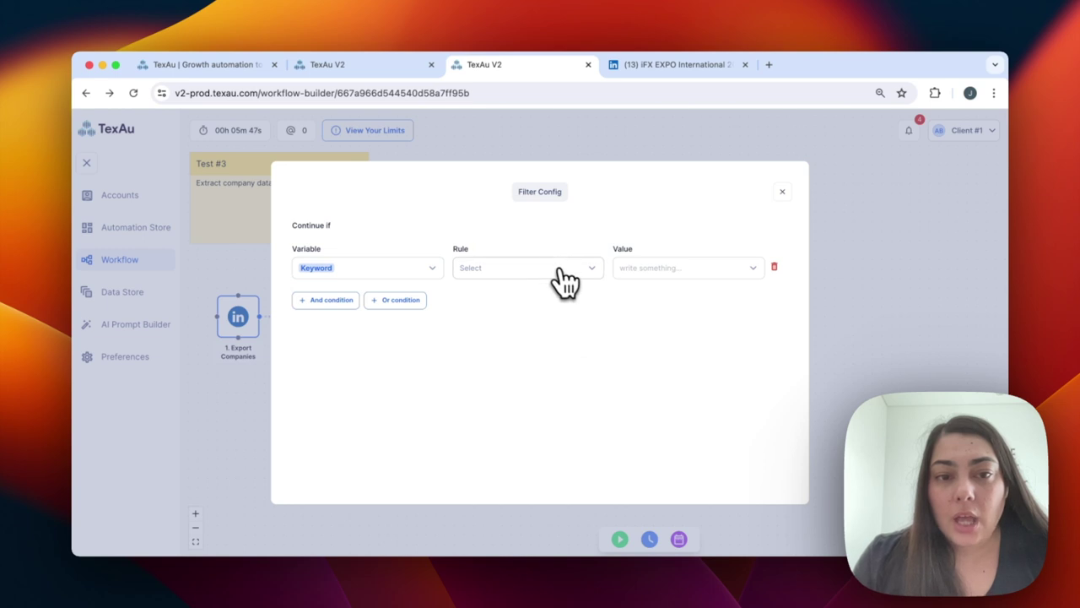
left_click(563, 281)
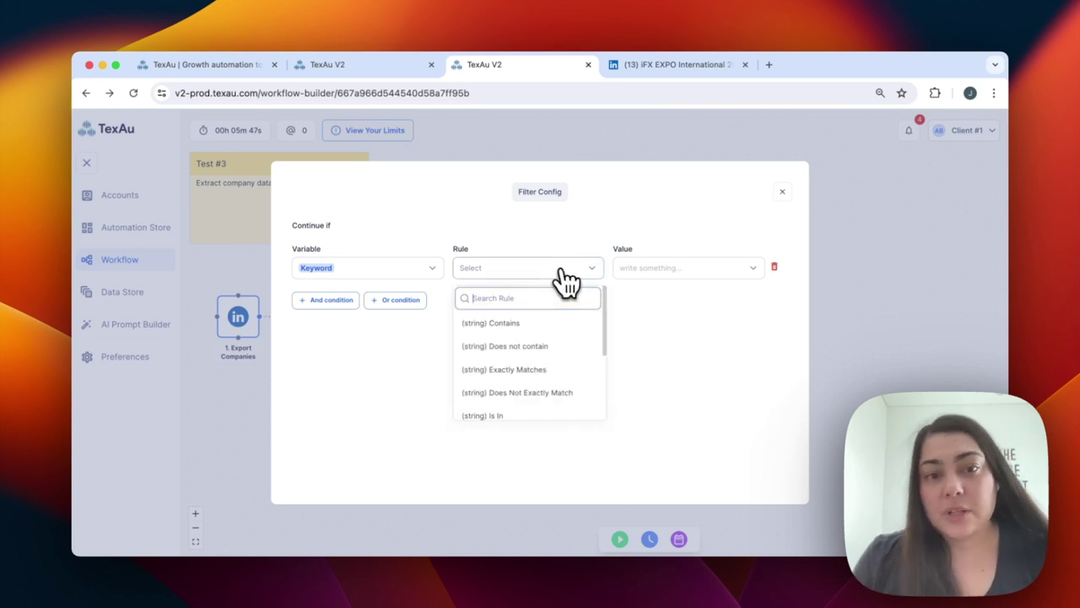
left_click(543, 329)
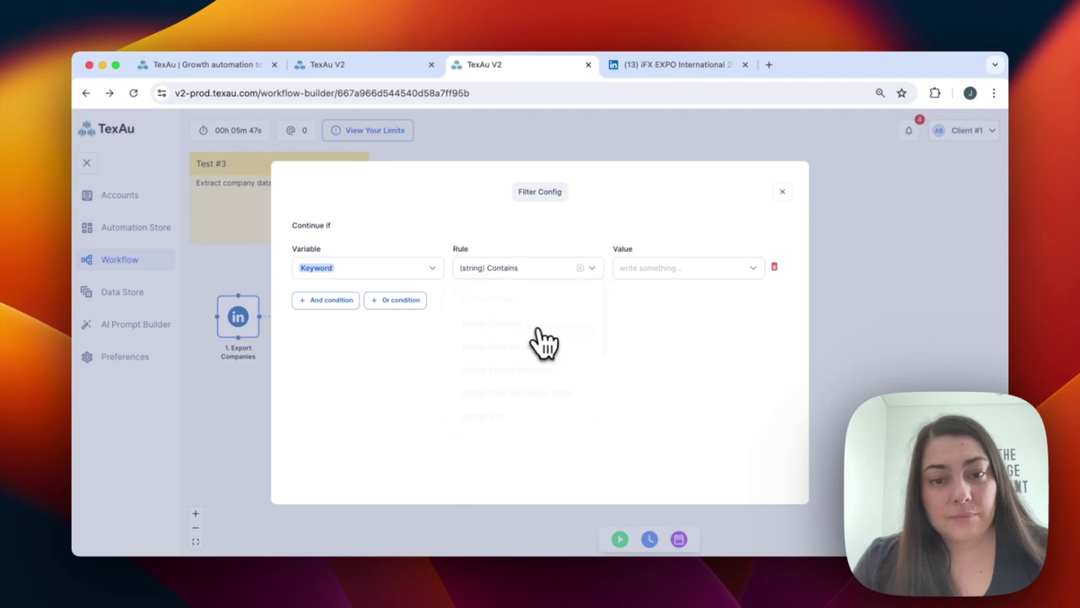
left_click(645, 269)
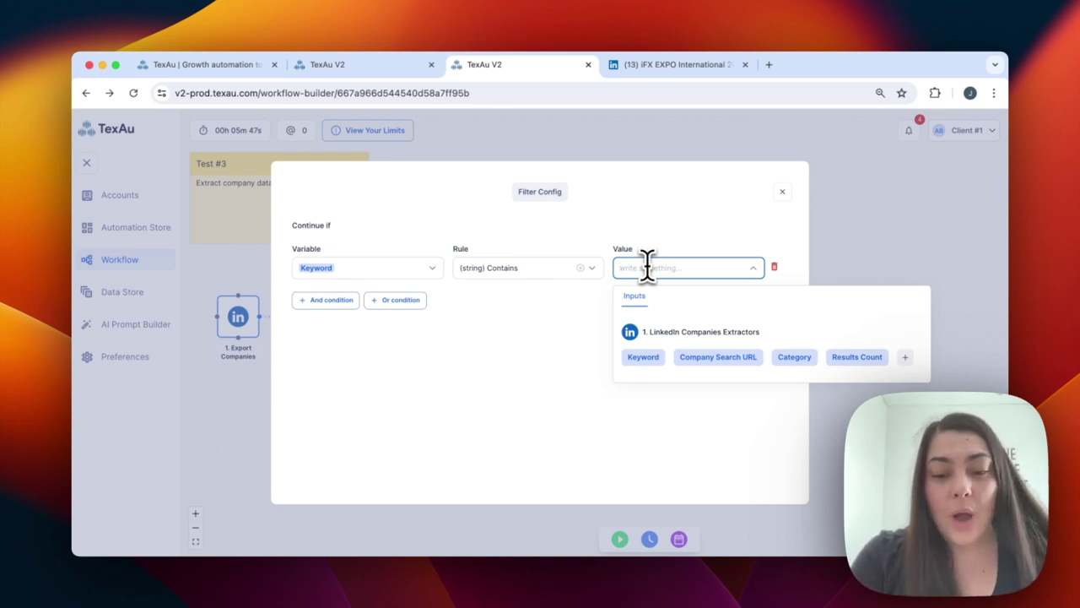
type("trading")
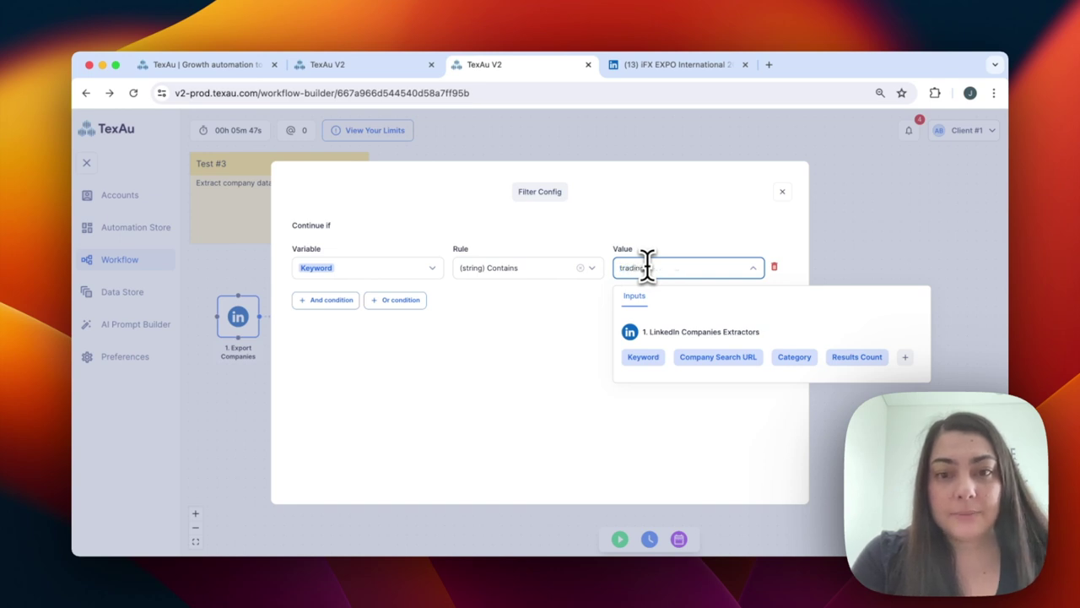
left_click(483, 344)
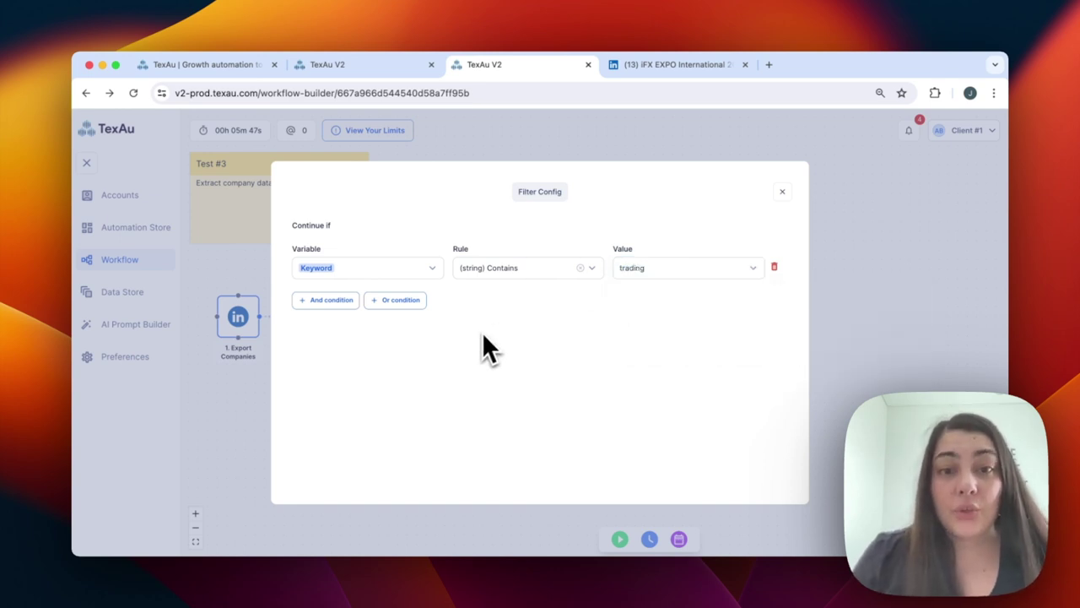
left_click(782, 193)
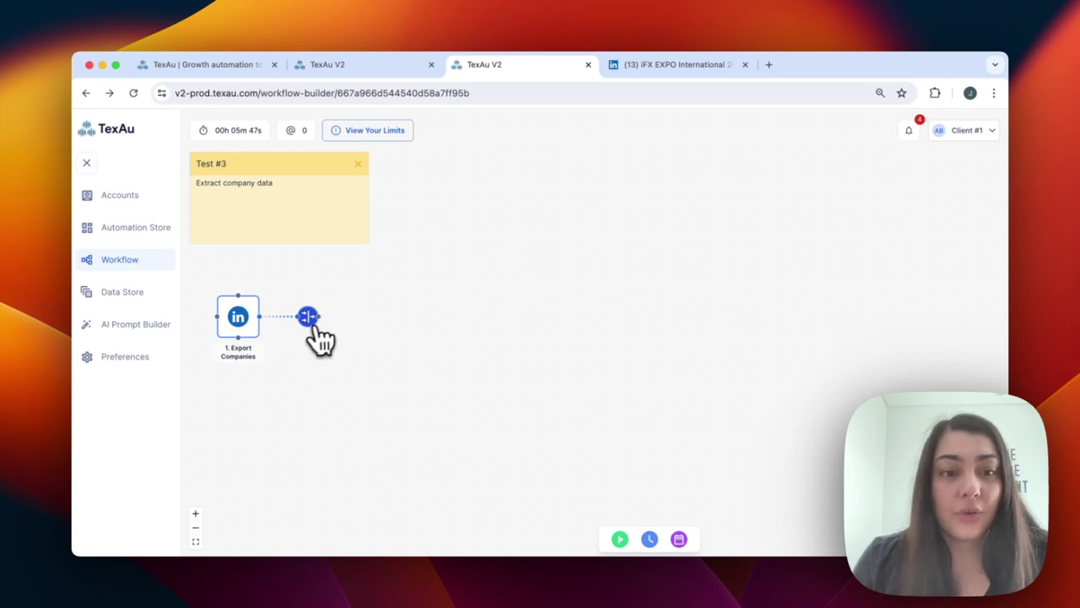
Browse the Integration platforms and Hubspot's actions for the step after the Filter
left_click(318, 317)
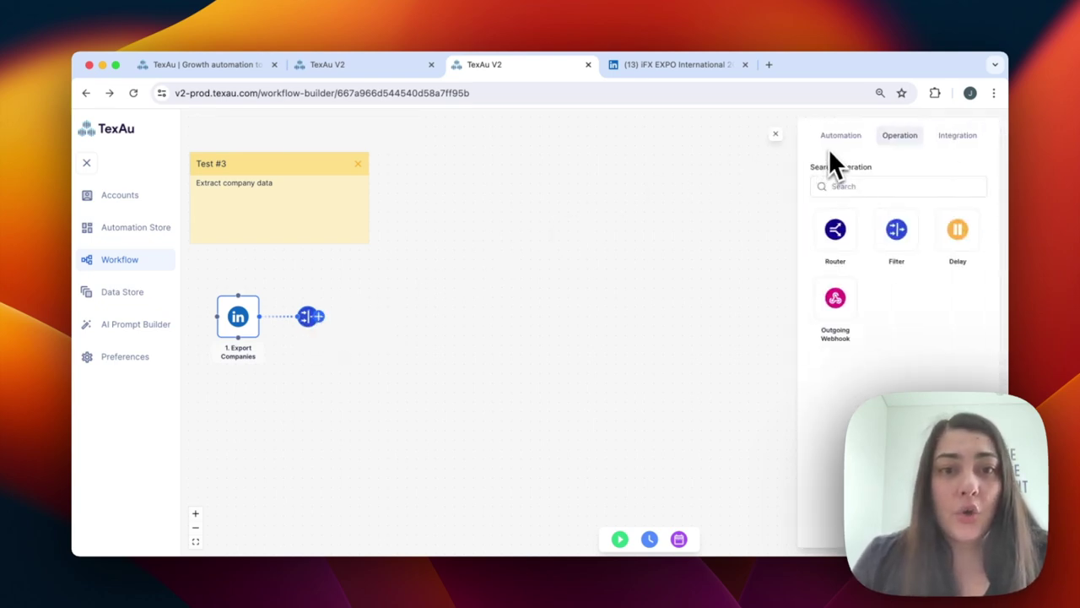
left_click(972, 147)
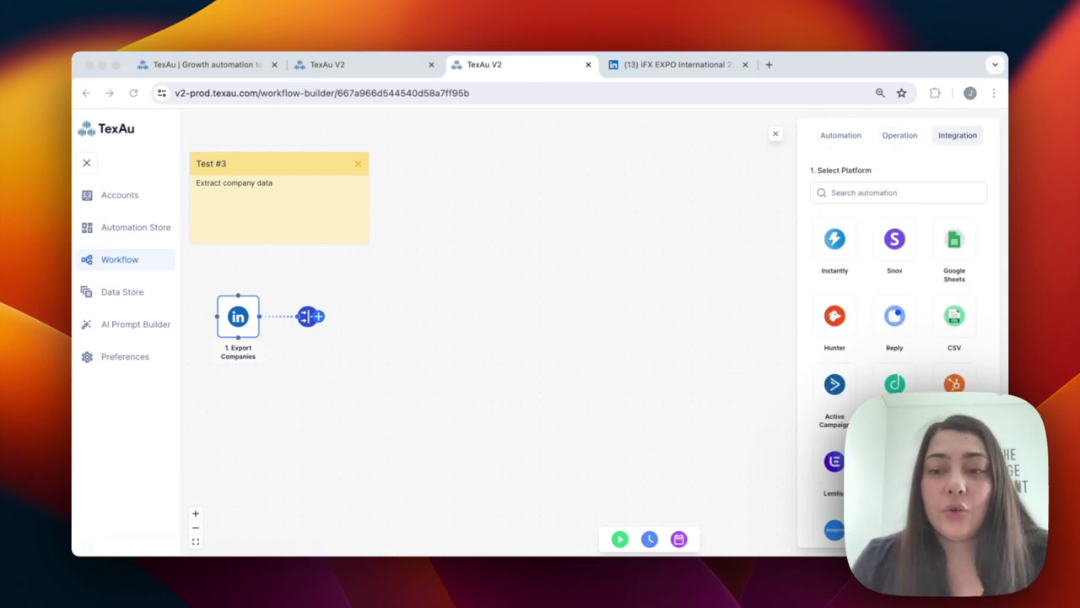
scroll(949, 253, "down", 1)
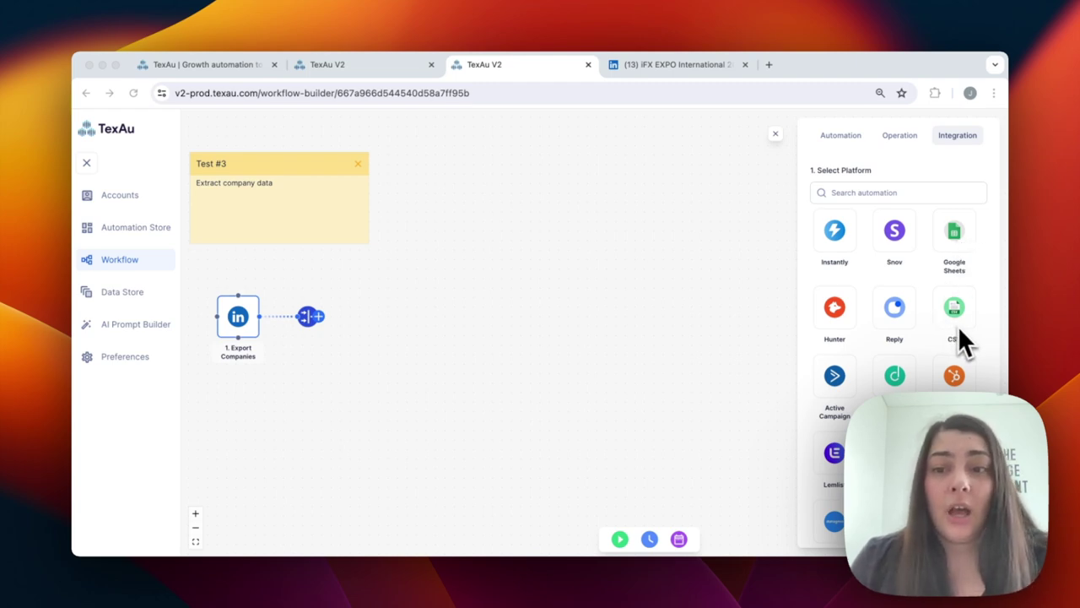
scroll(959, 330, "down", 2)
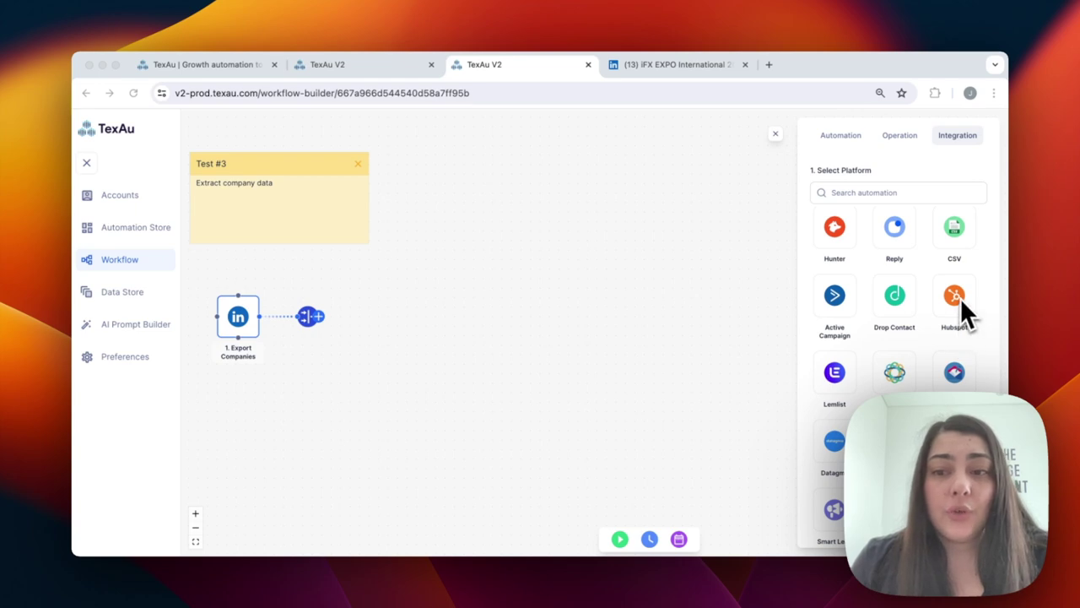
left_click(960, 299)
left_click(959, 305)
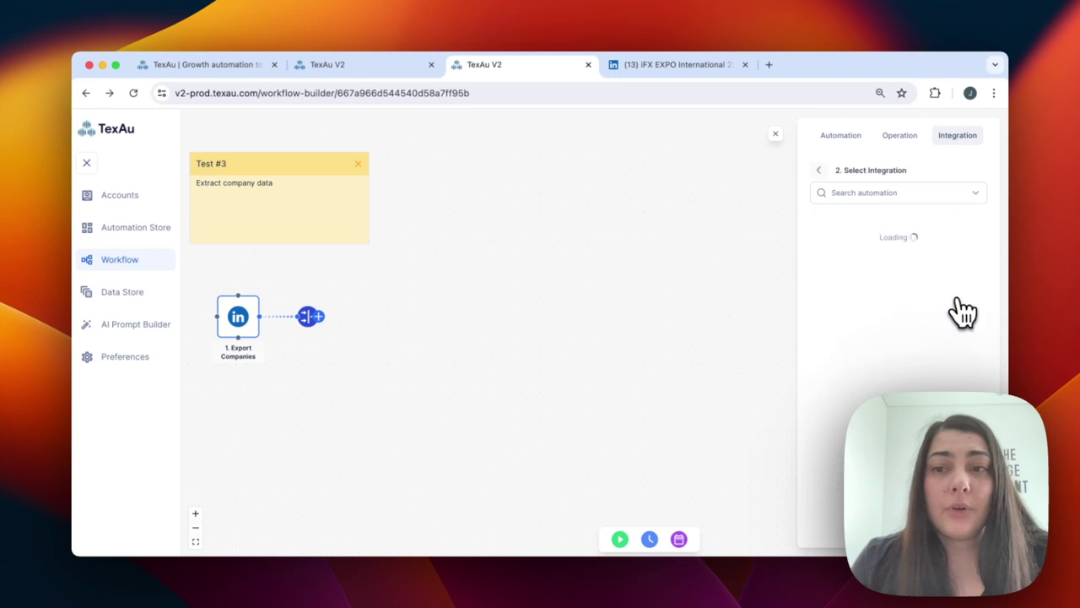
left_click(820, 178)
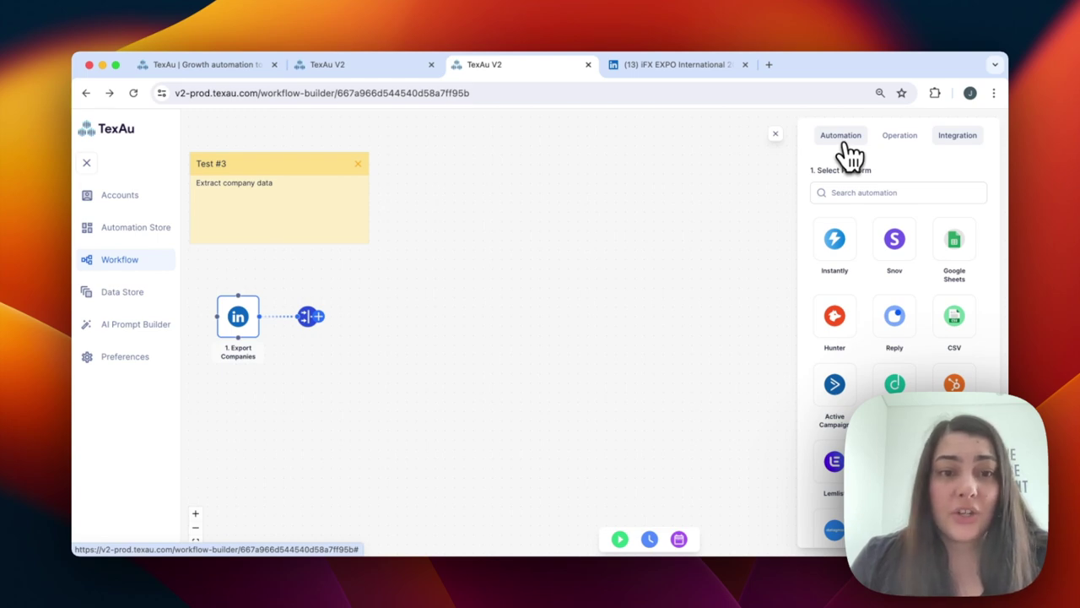
Add a Router operation after the Filter
left_click(851, 157)
left_click(901, 160)
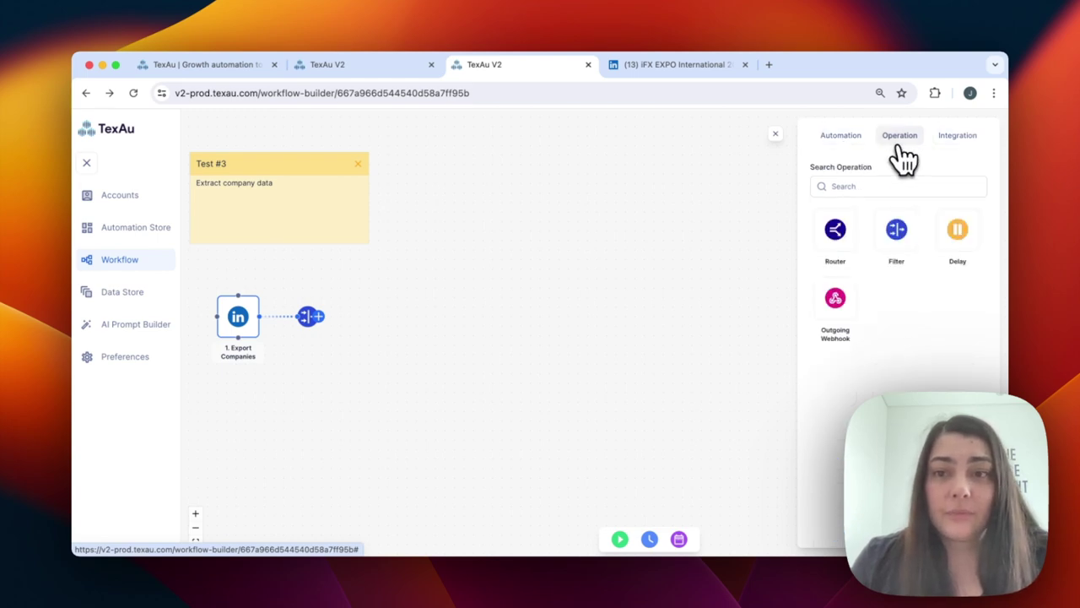
left_click(839, 236)
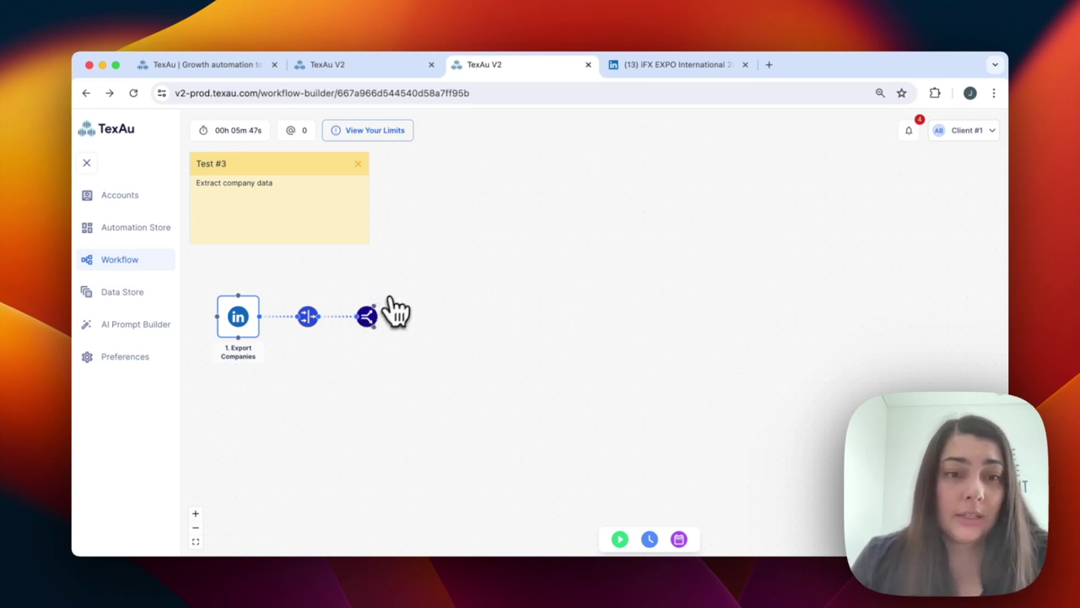
Delete the Router node, leaving Export Companies followed by the Filter
left_click(370, 324)
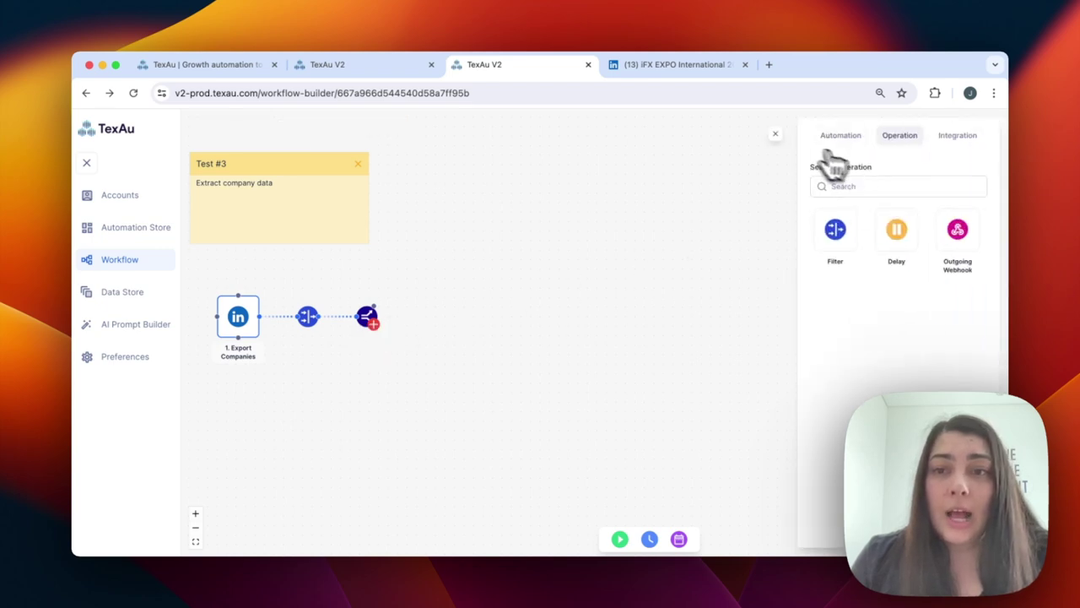
left_click(775, 135)
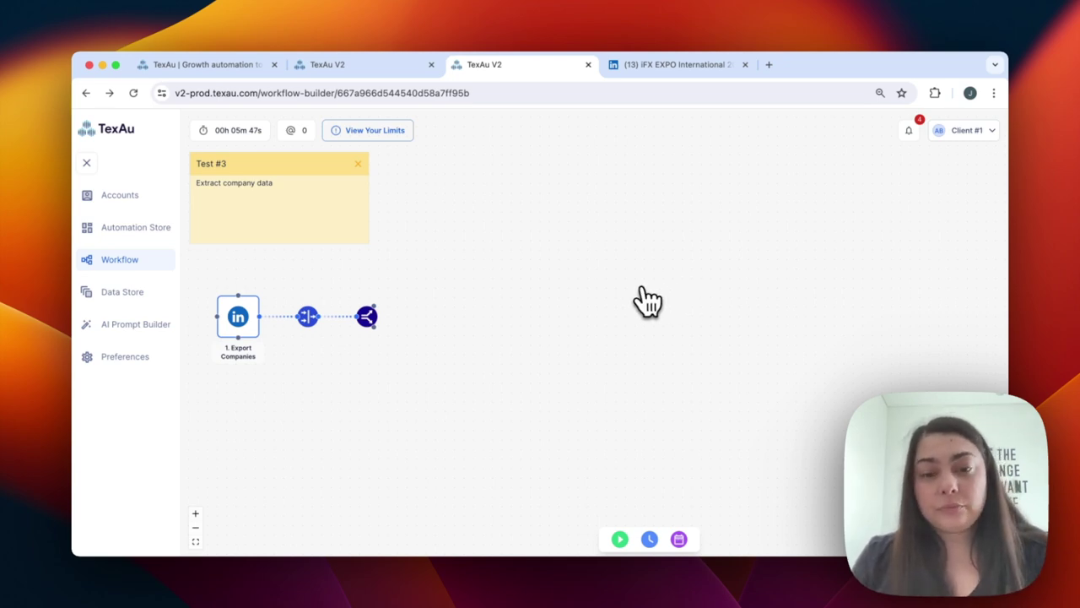
left_click(382, 317)
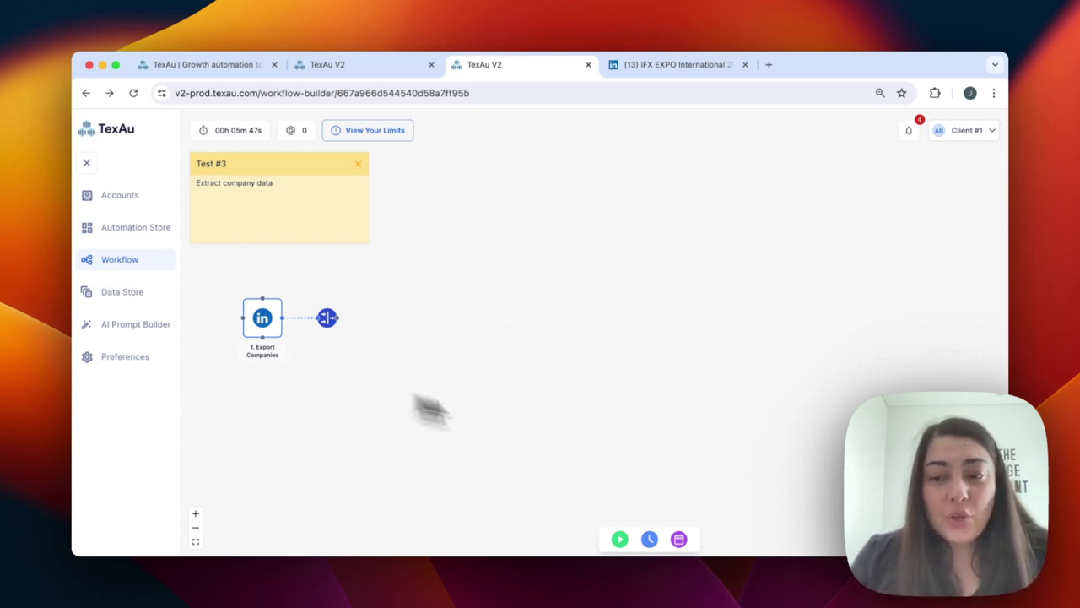
scroll(658, 462, "up", 2)
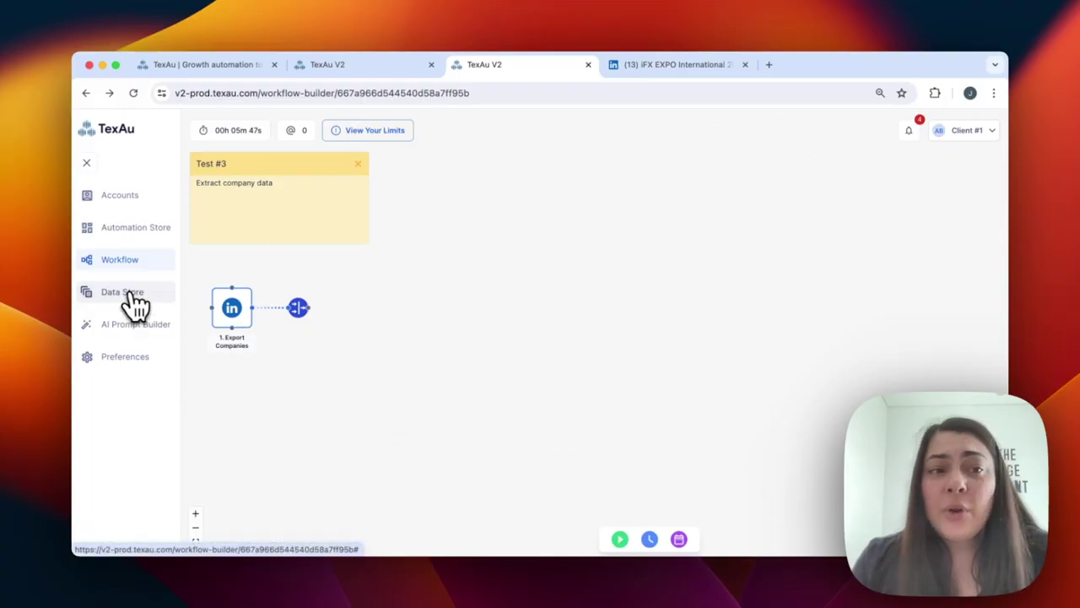
left_click(122, 292)
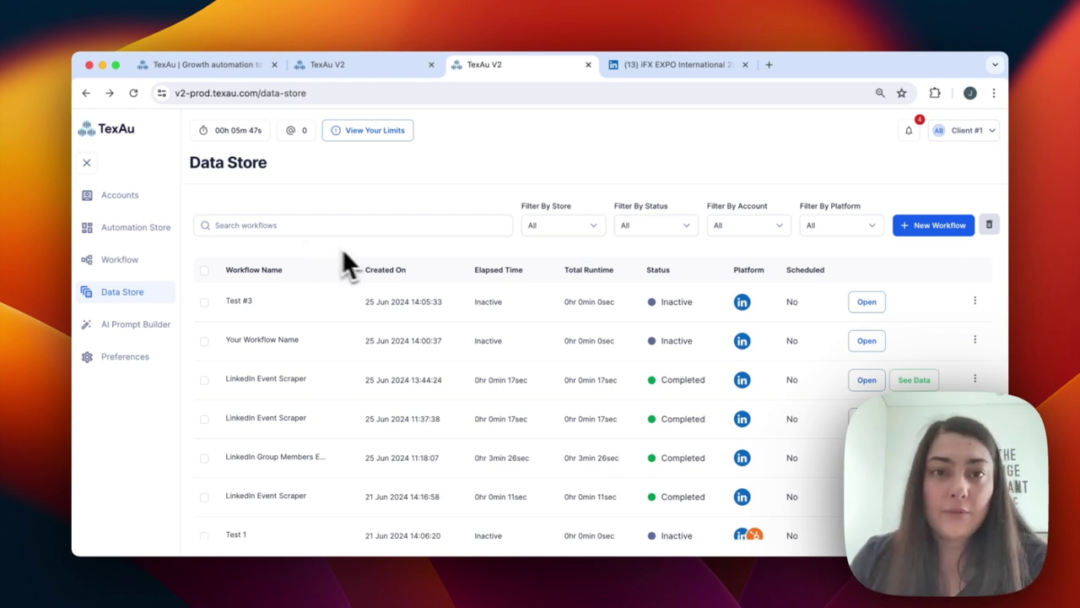
left_click(291, 226)
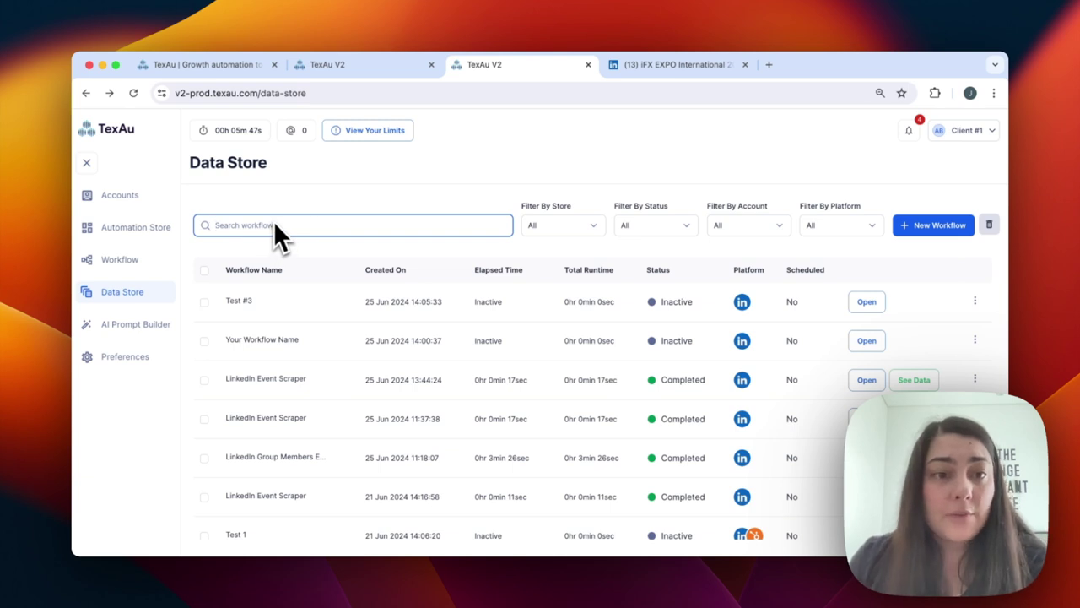
scroll(270, 333, "down", 1)
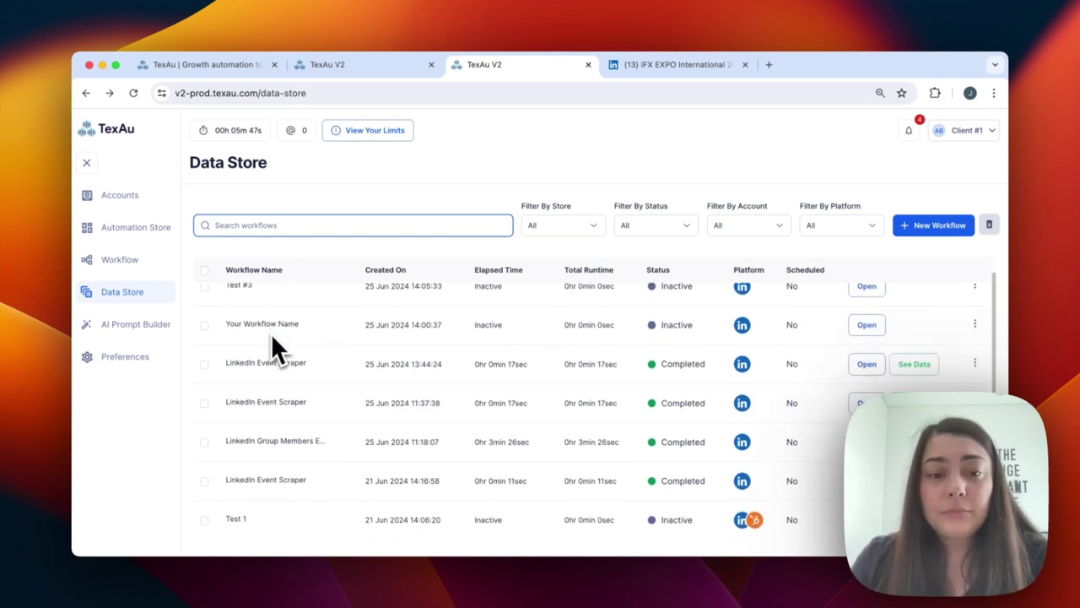
scroll(271, 334, "up", 1)
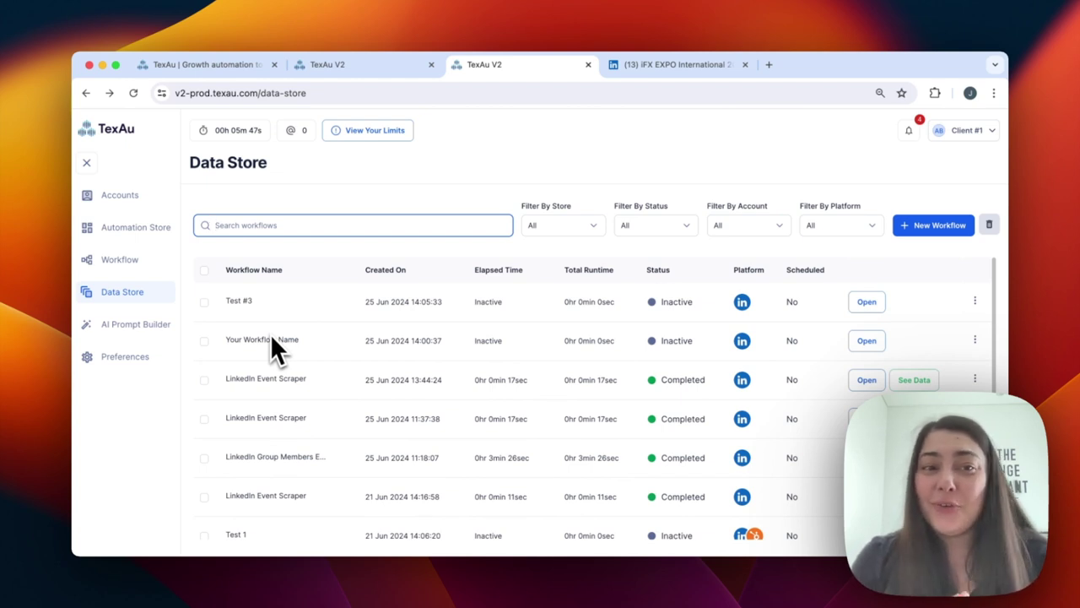
scroll(330, 366, "down", 1)
scroll(330, 355, "up", 1)
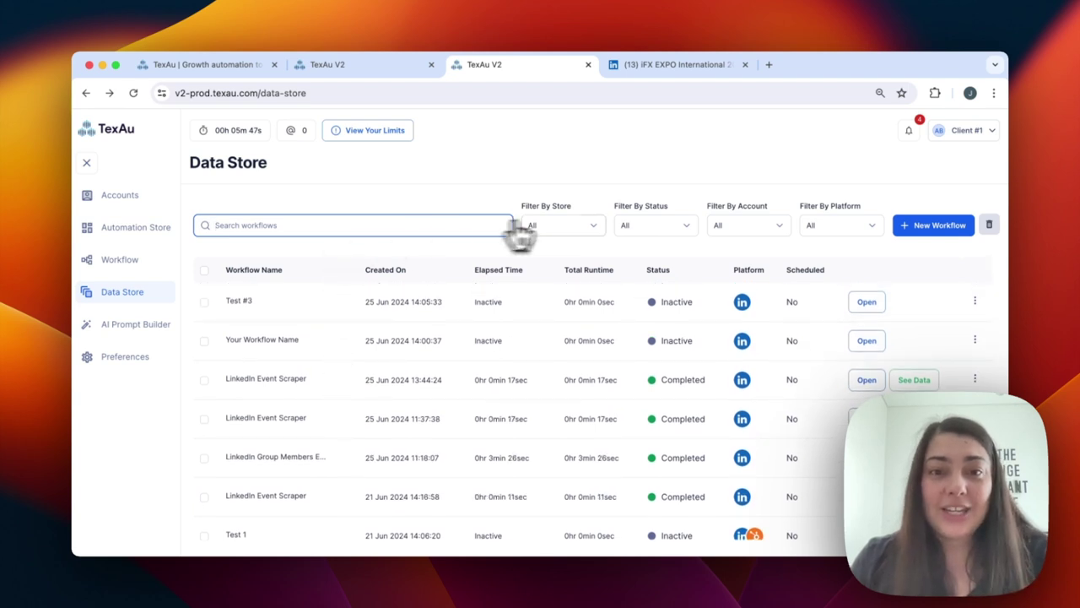
left_click(600, 237)
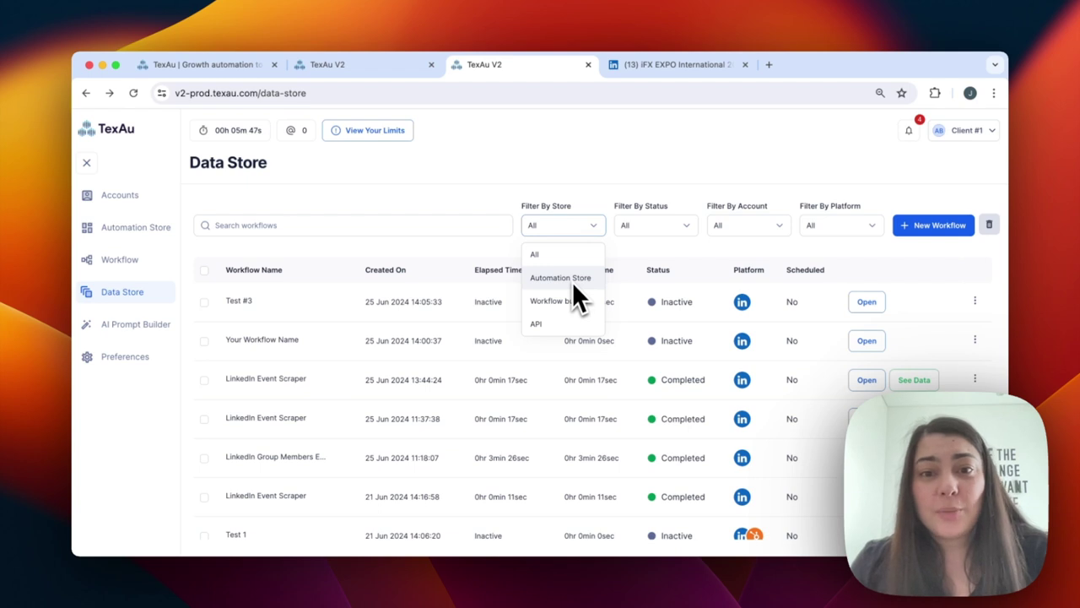
left_click(662, 203)
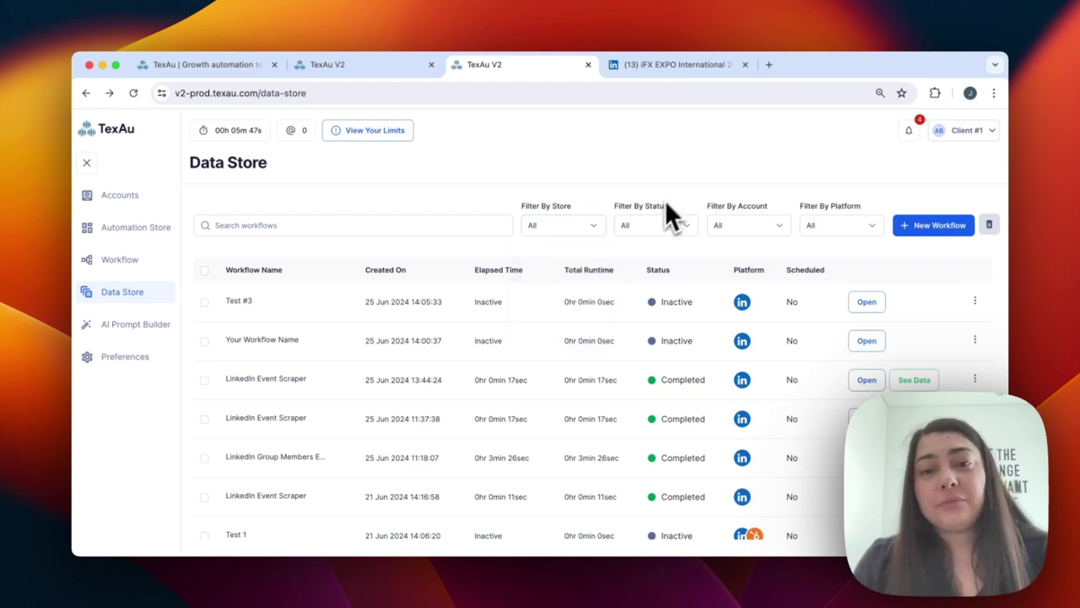
left_click(637, 236)
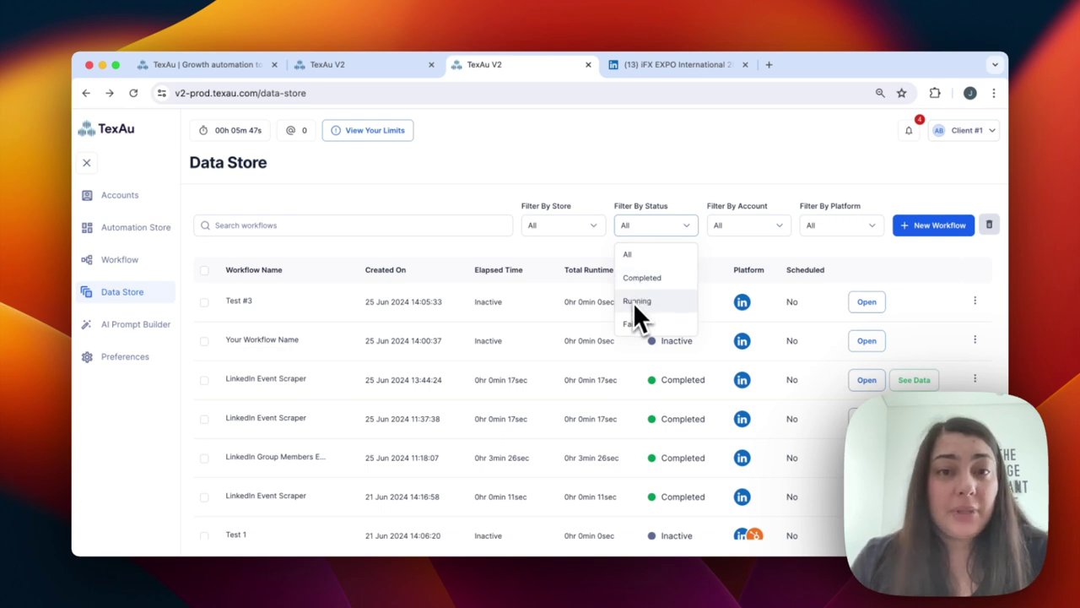
left_click(770, 229)
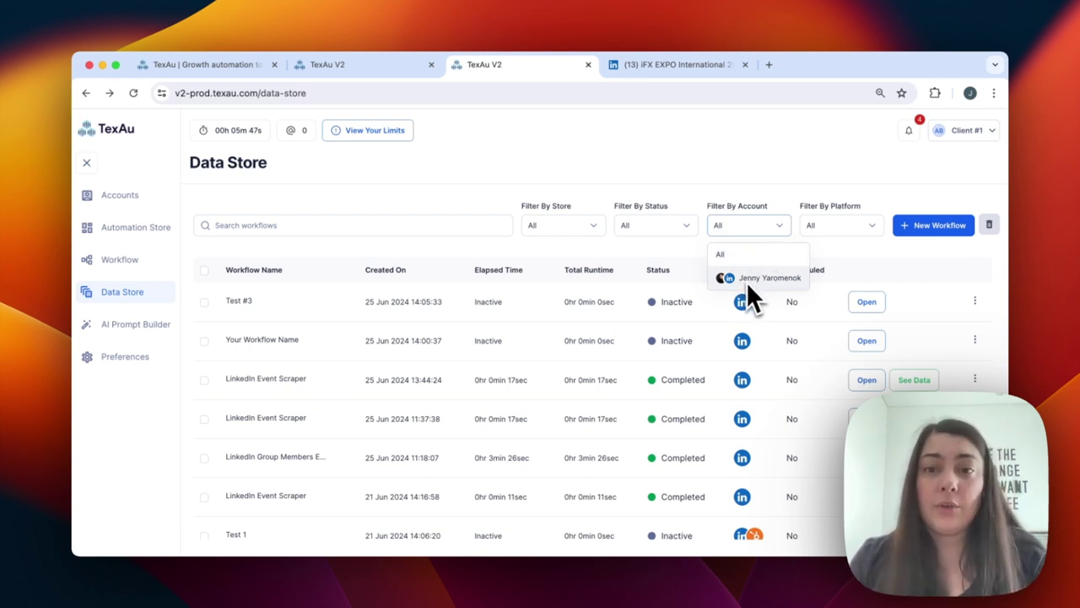
left_click(843, 193)
left_click(835, 230)
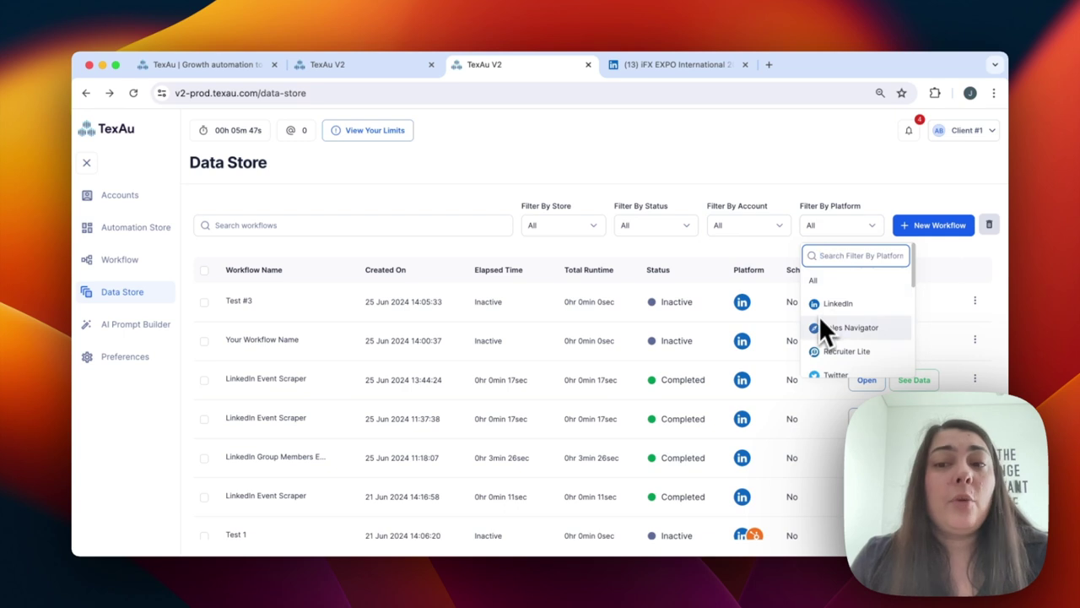
scroll(816, 321, "down", 3)
scroll(816, 322, "down", 5)
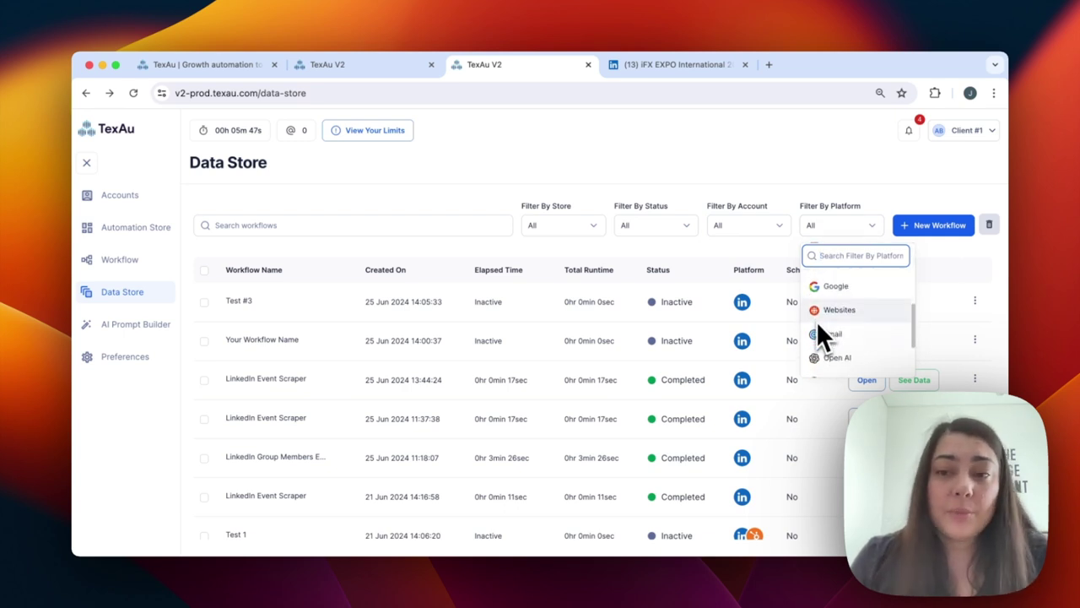
scroll(816, 321, "down", 1)
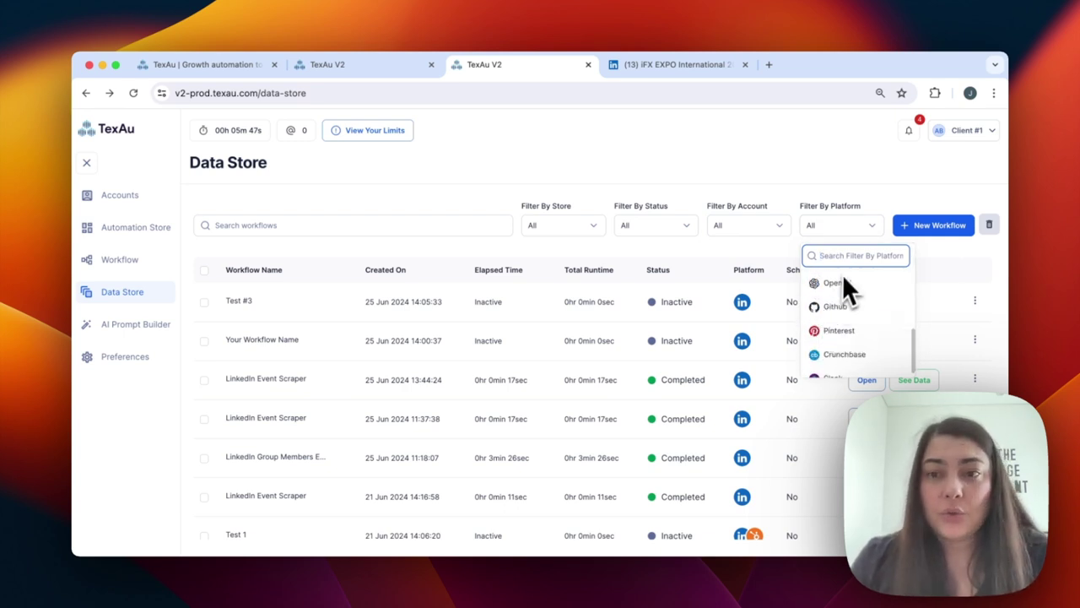
left_click(883, 191)
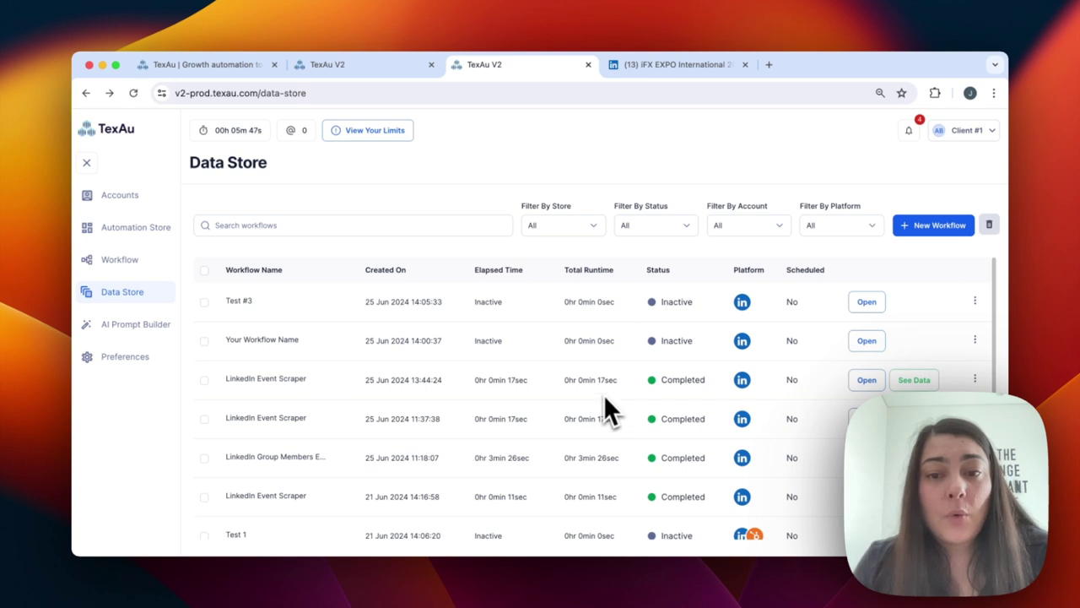
scroll(607, 392, "down", 1)
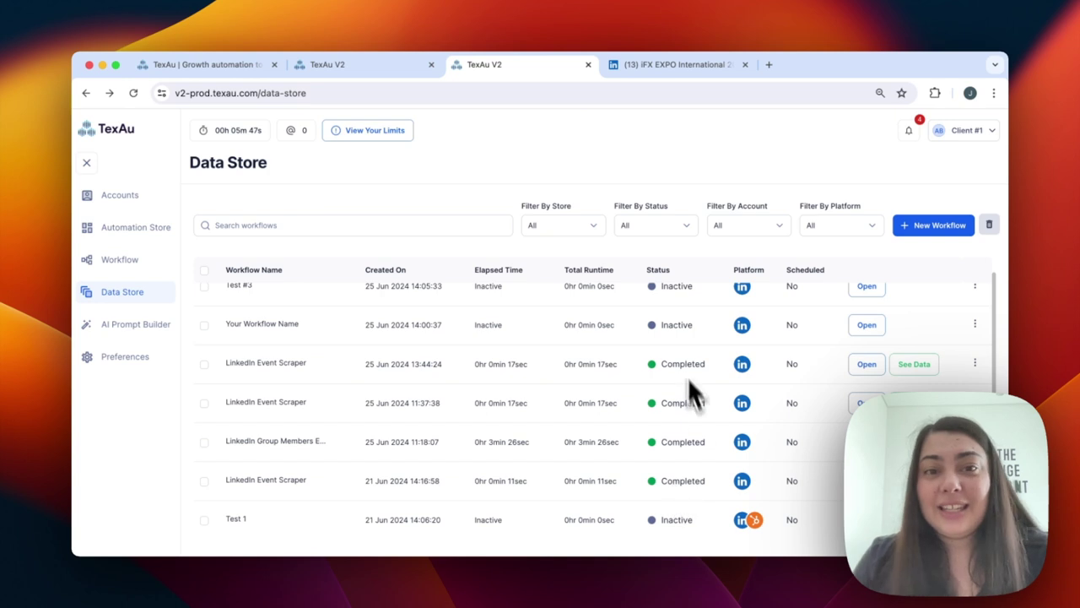
scroll(680, 358, "up", 1)
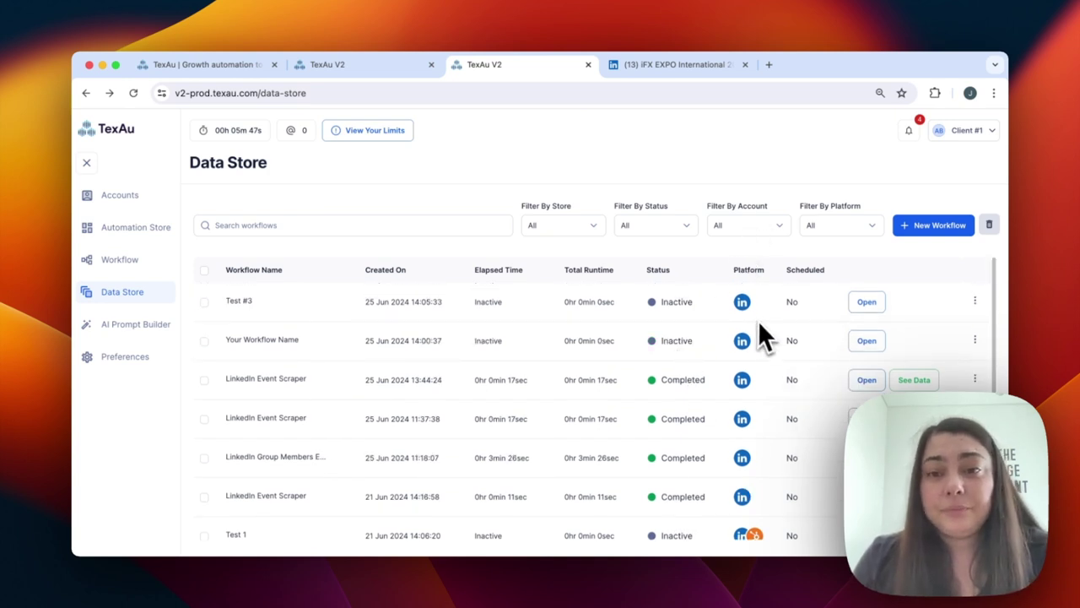
scroll(753, 303, "down", 1)
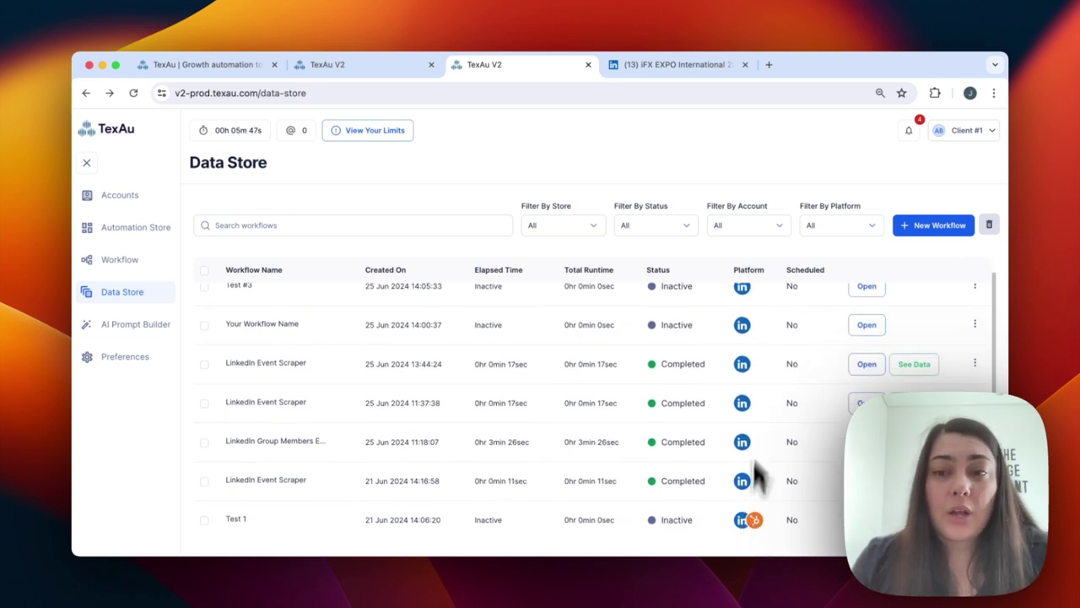
scroll(793, 291, "up", 1)
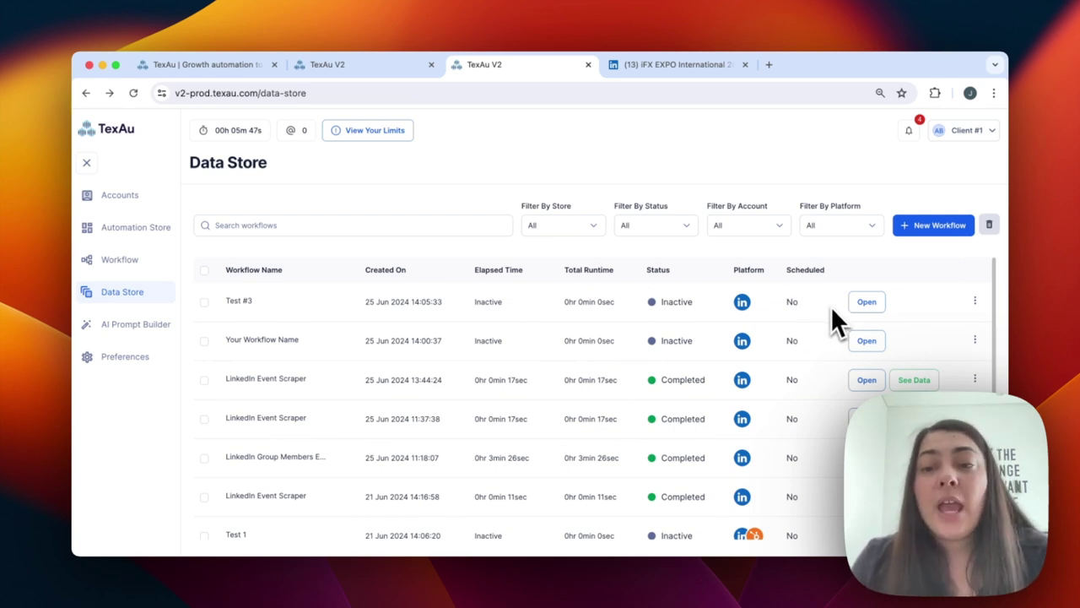
scroll(865, 397, "down", 1)
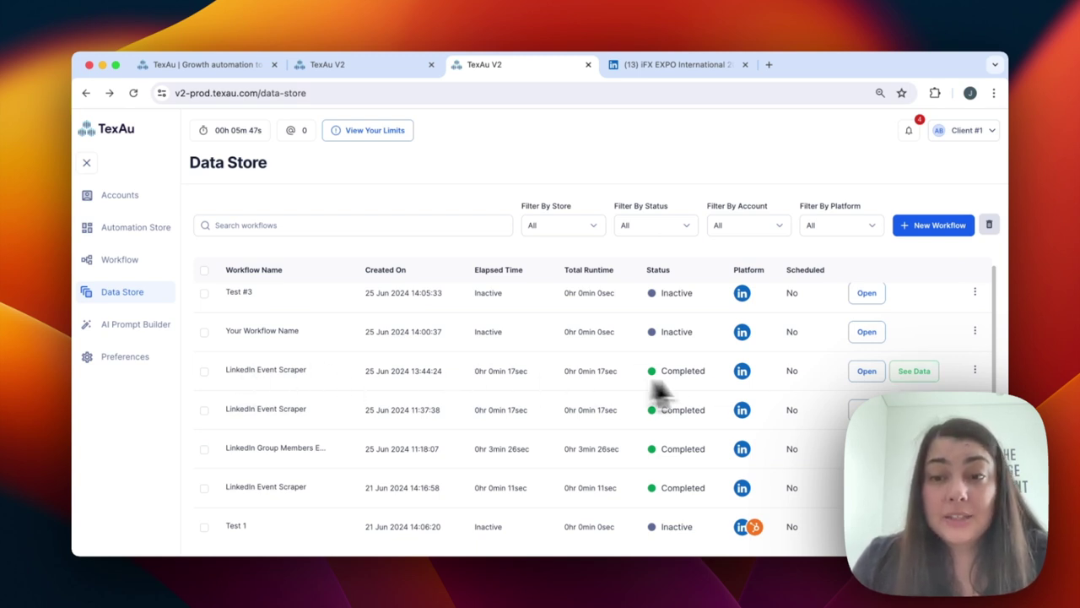
left_click(933, 376)
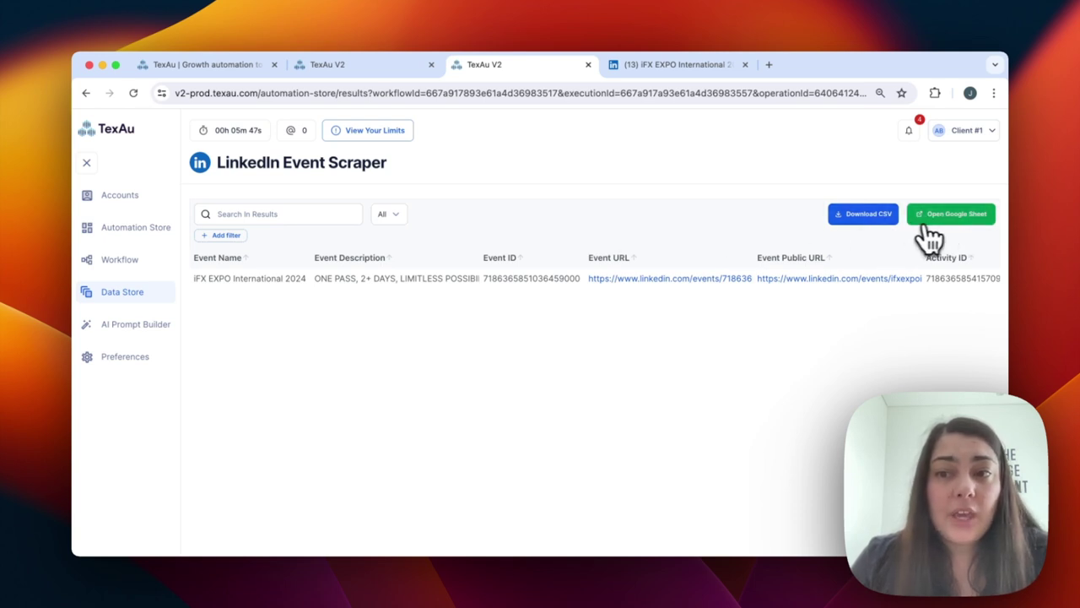
left_click(87, 93)
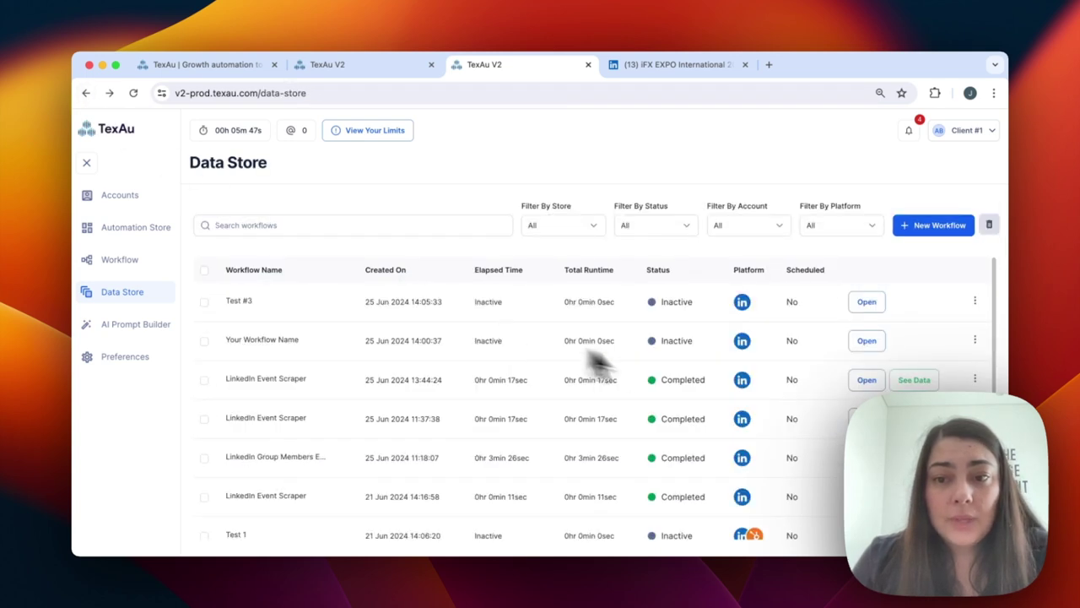
left_click(869, 381)
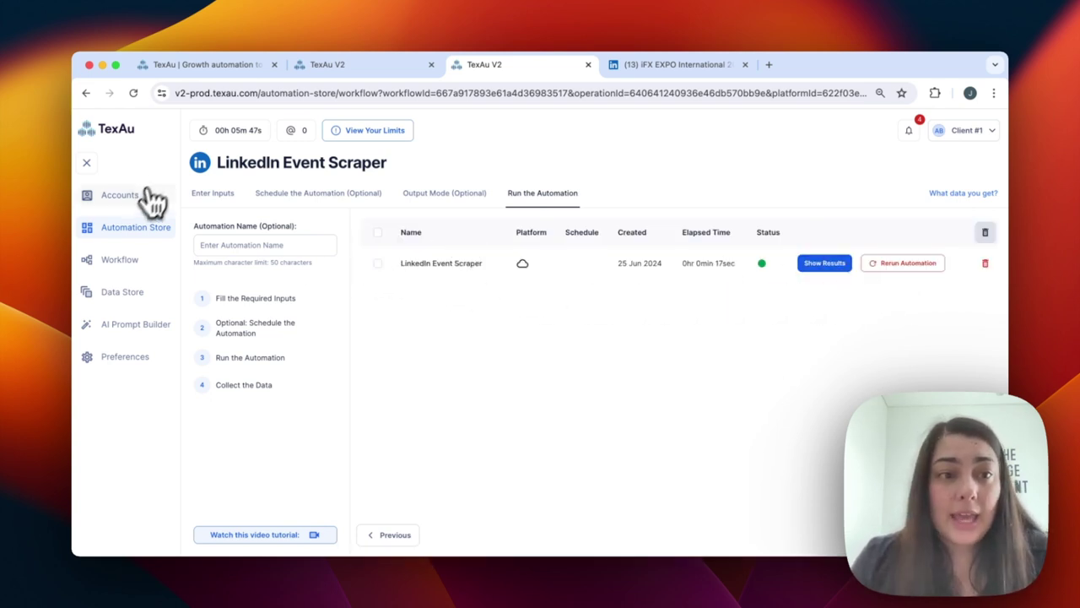
left_click(123, 297)
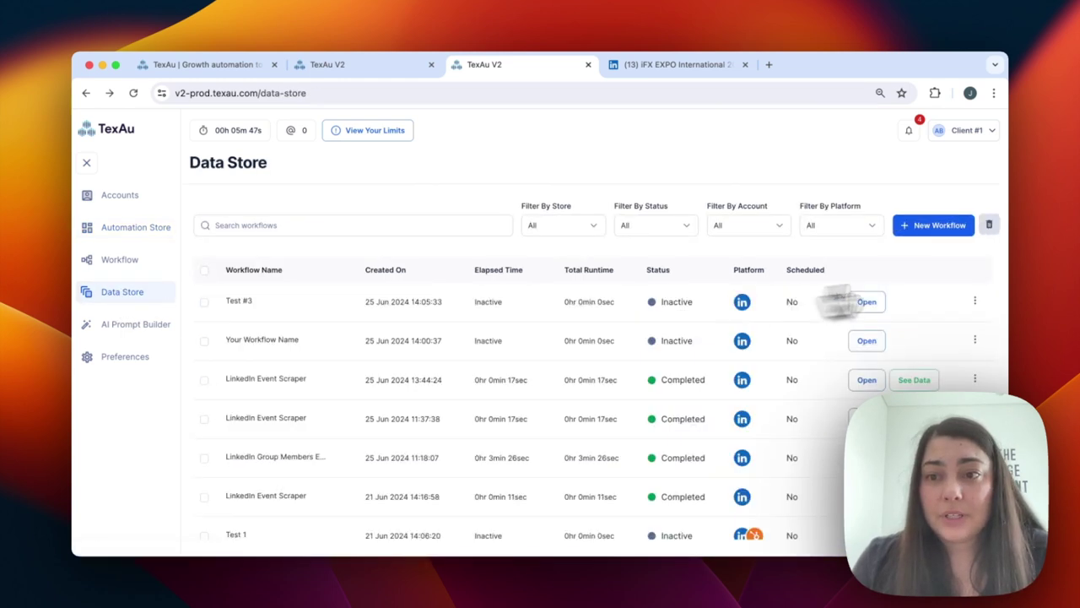
scroll(975, 324, "down", 1)
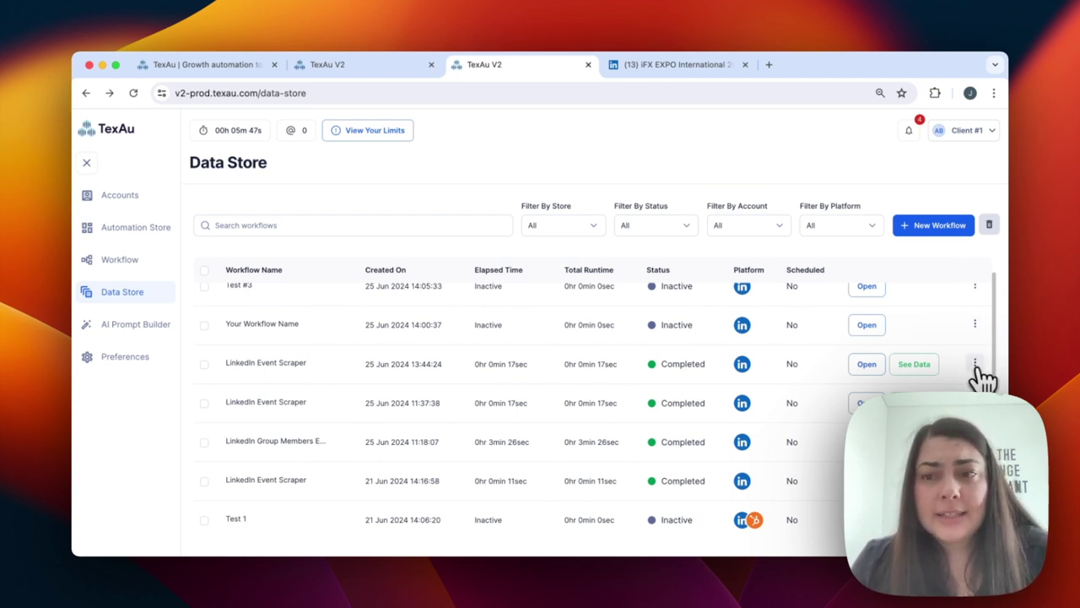
Open the LinkedIn Event Scraper workflow's more-actions menu to reveal the Clone option
left_click(976, 367)
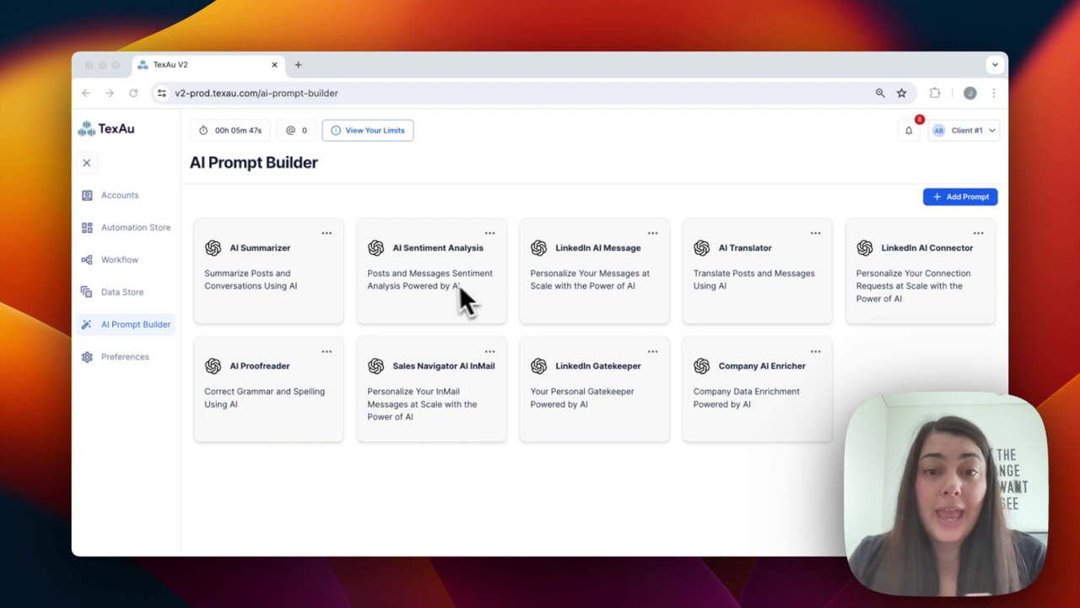
left_click(591, 283)
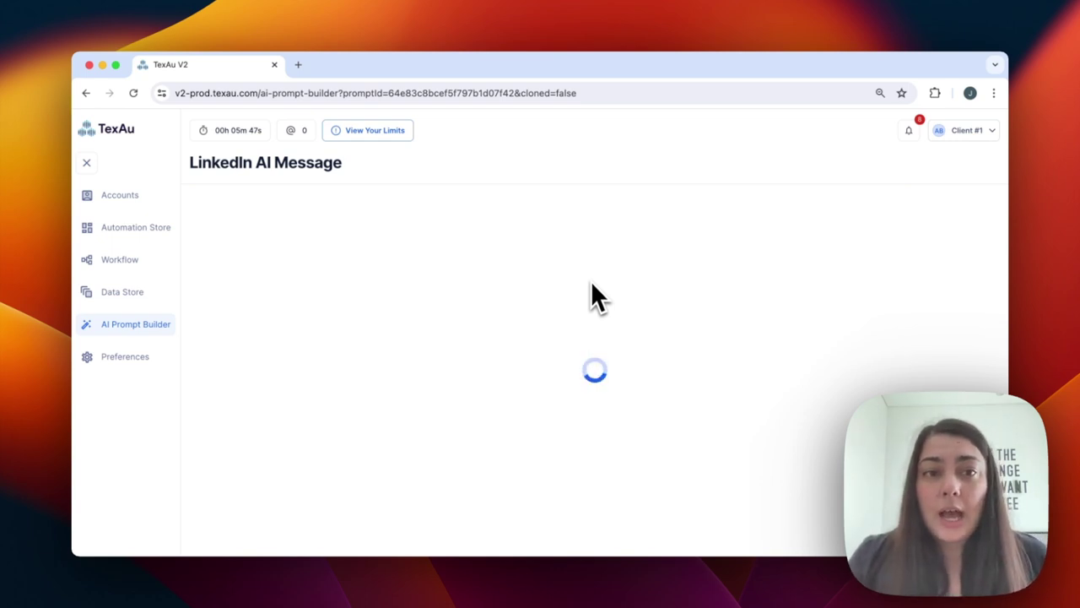
left_click(591, 280)
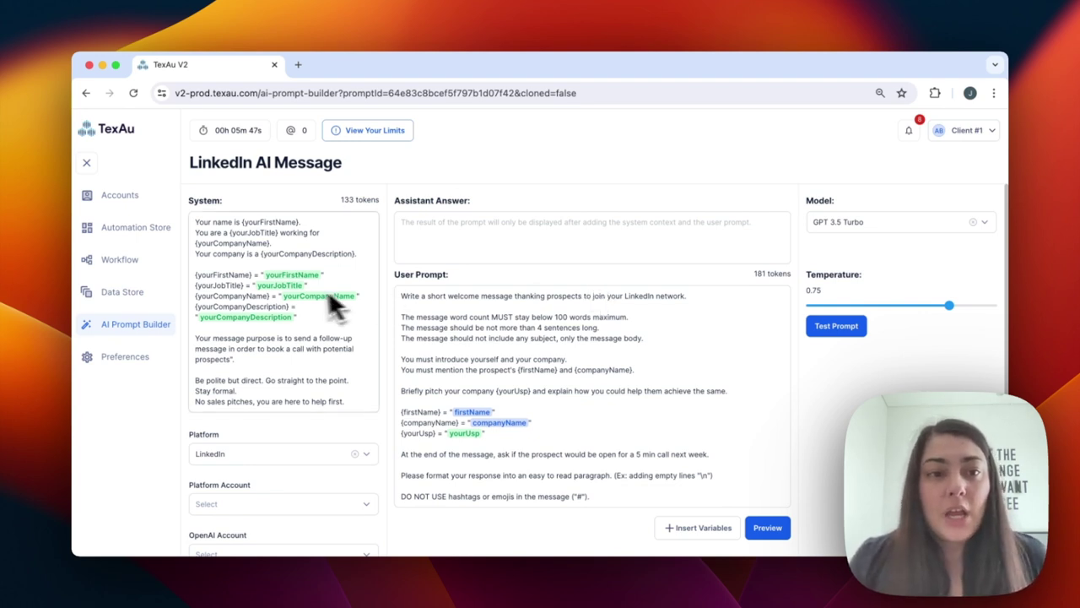
scroll(287, 297, "down", 1)
scroll(287, 297, "down", 1)
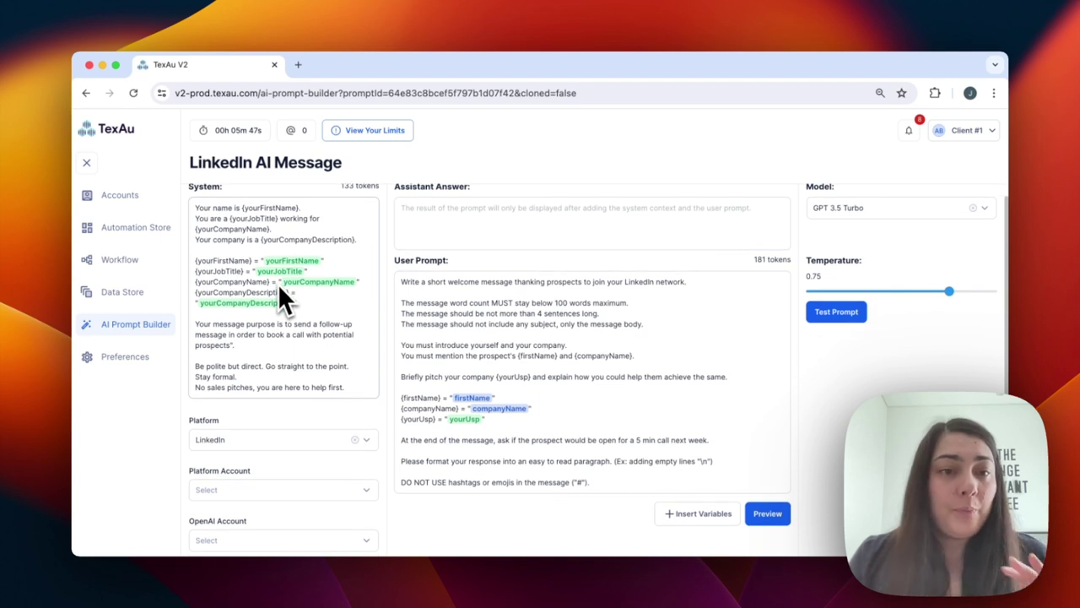
scroll(281, 291, "down", 1)
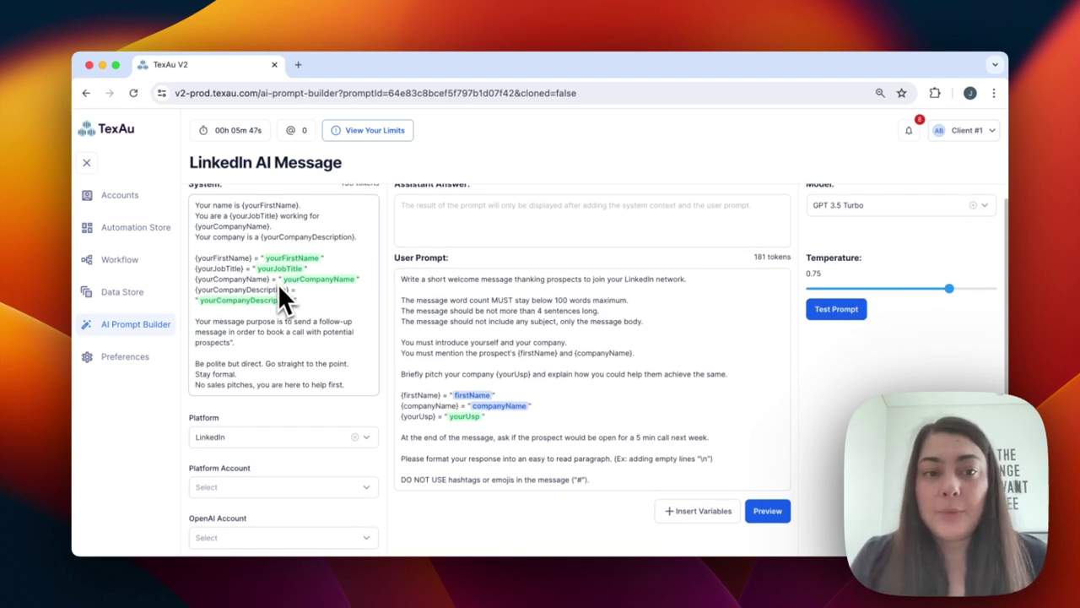
scroll(281, 292, "up", 2)
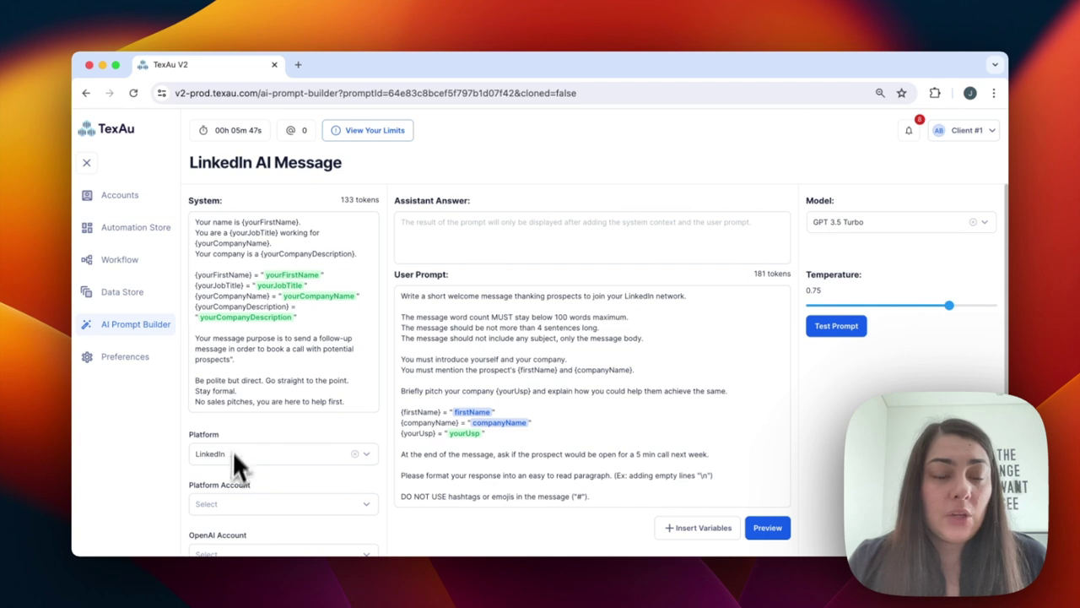
left_click(261, 460)
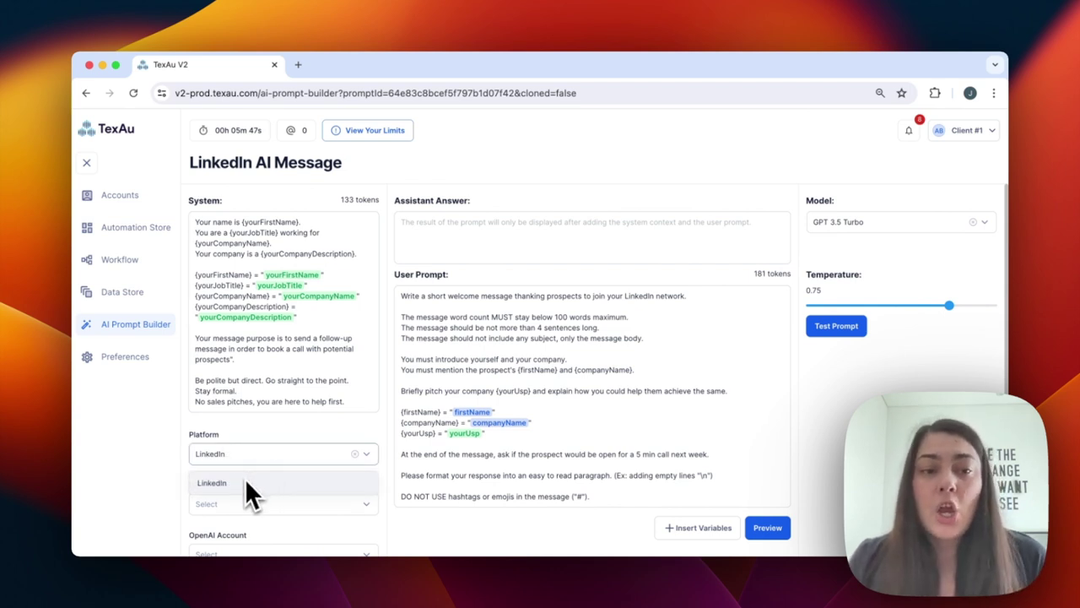
left_click(244, 482)
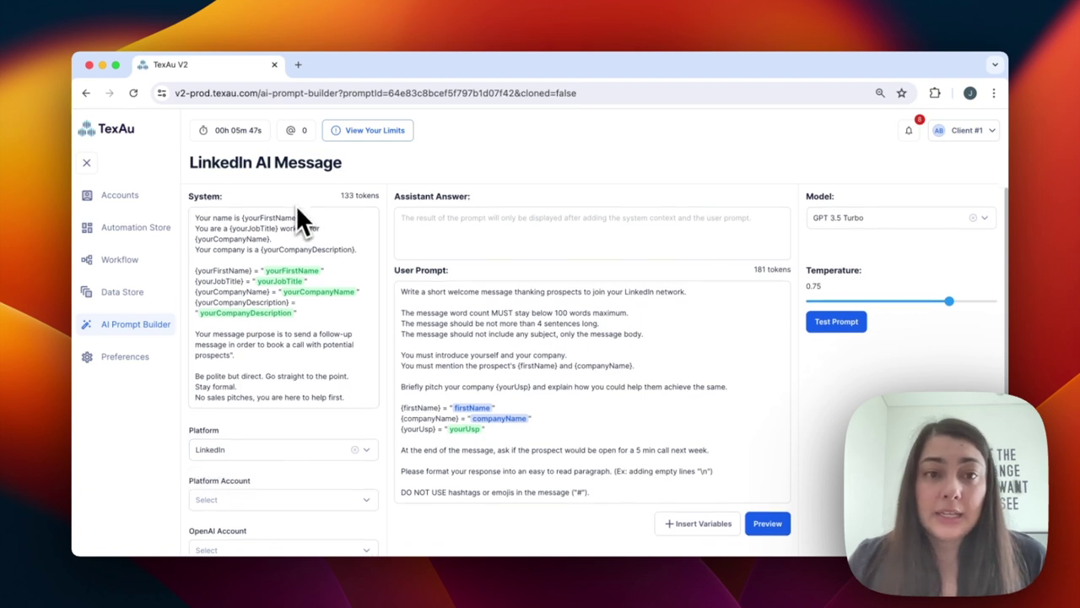
scroll(295, 205, "down", 1)
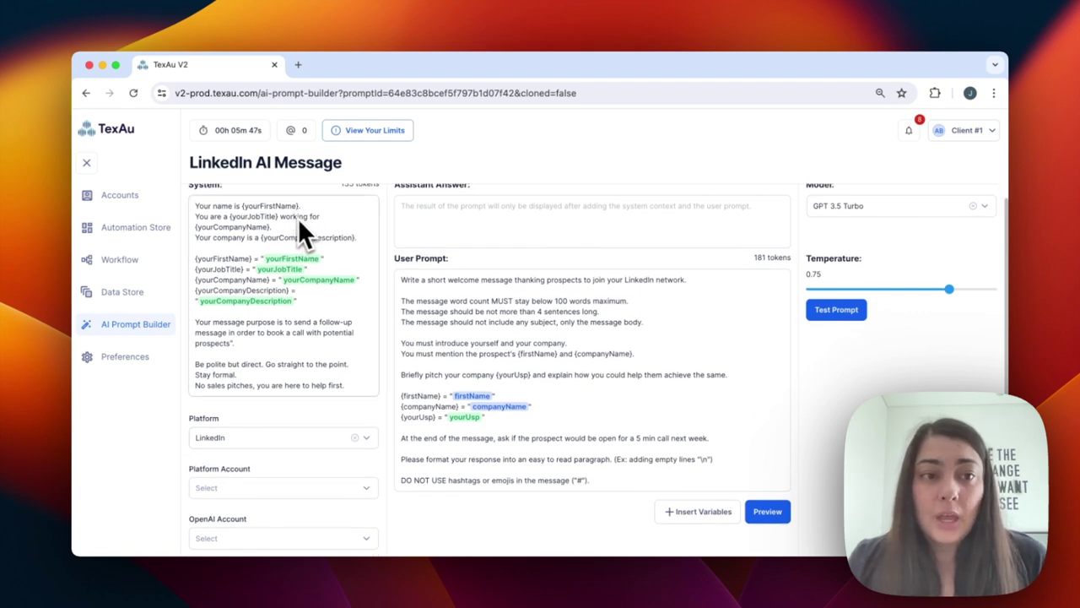
left_click(241, 441)
left_click(227, 468)
left_click(225, 493)
left_click(216, 525)
scroll(244, 498, "down", 2)
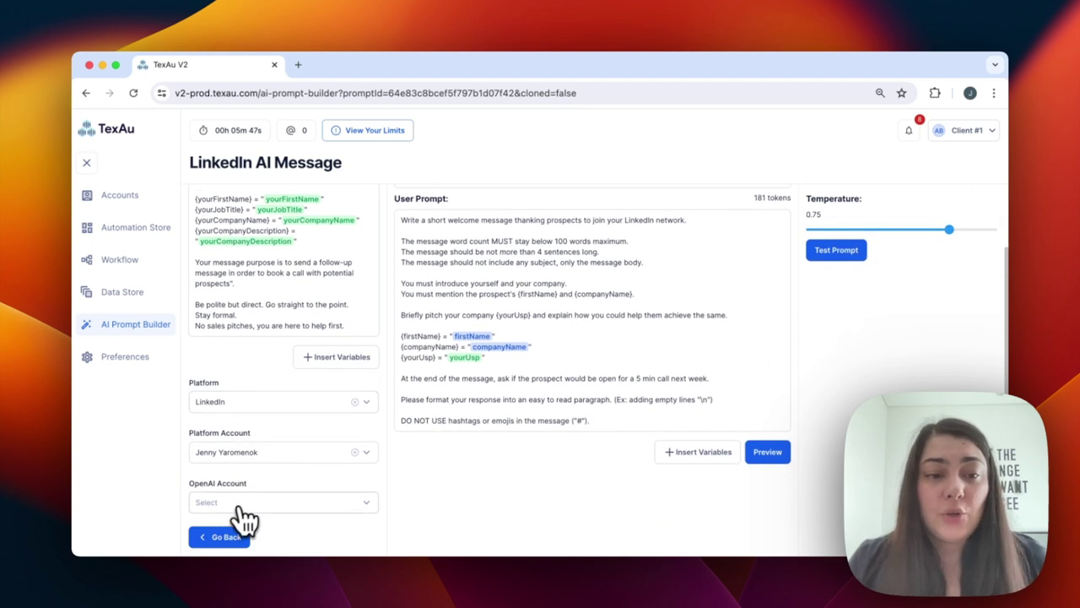
scroll(451, 338, "up", 3)
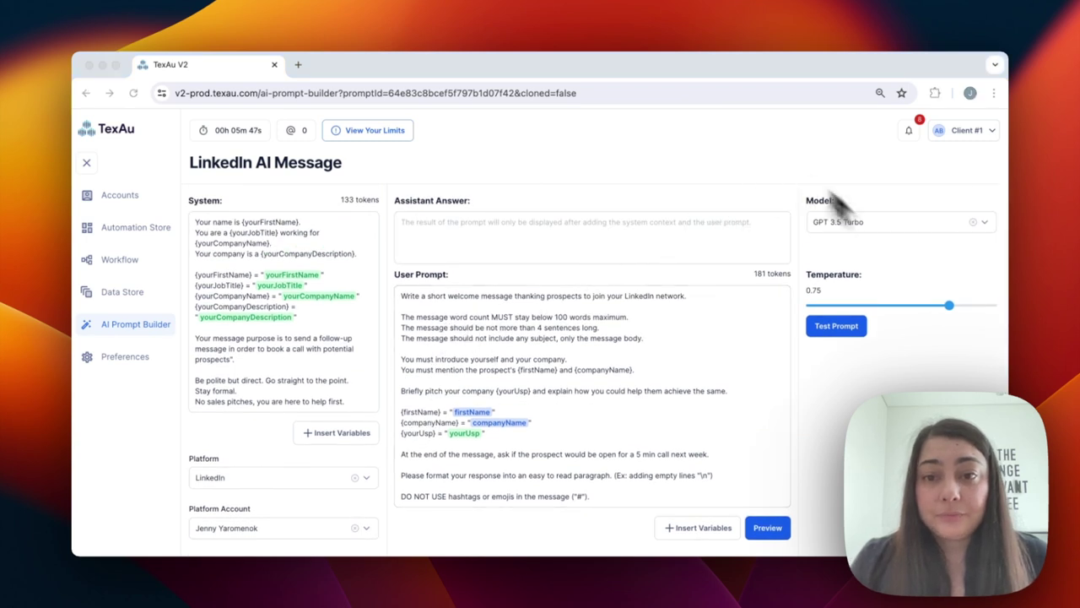
left_click(969, 359)
scroll(453, 325, "down", 1)
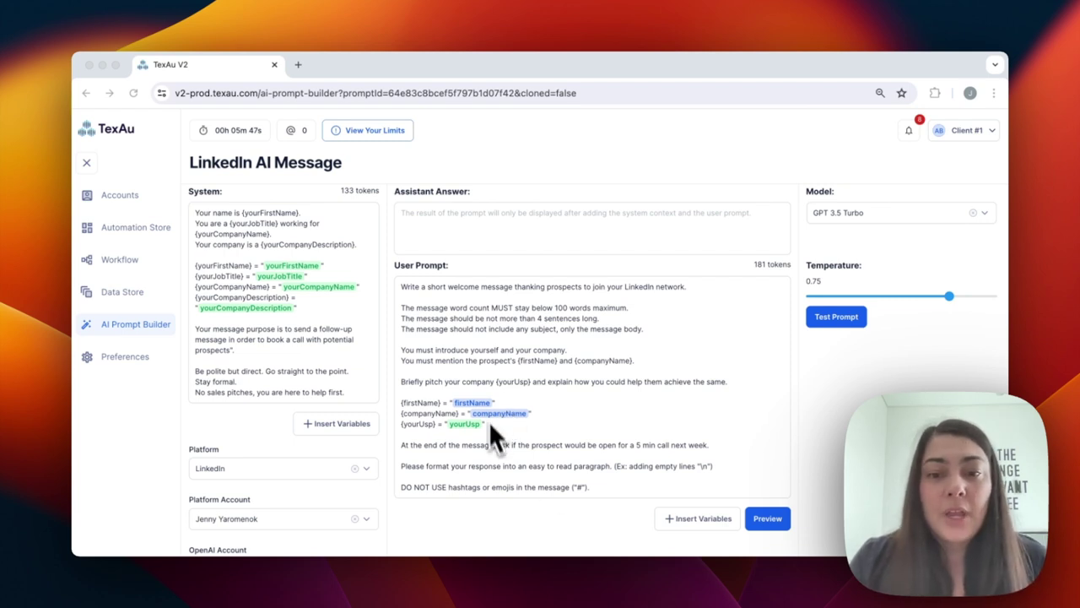
left_click(686, 519)
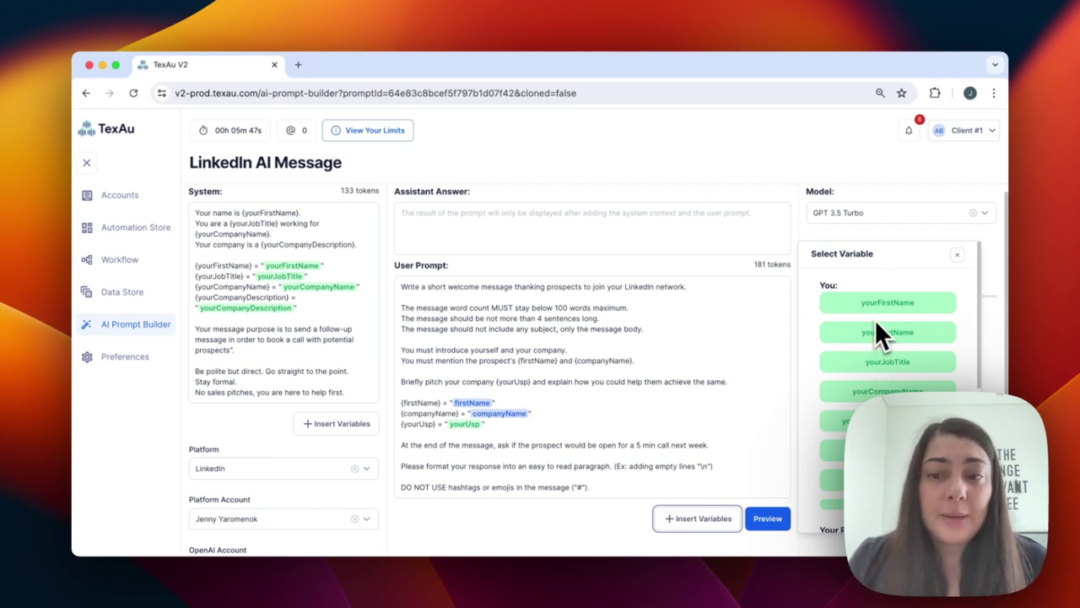
scroll(847, 427, "down", 1)
scroll(848, 427, "down", 5)
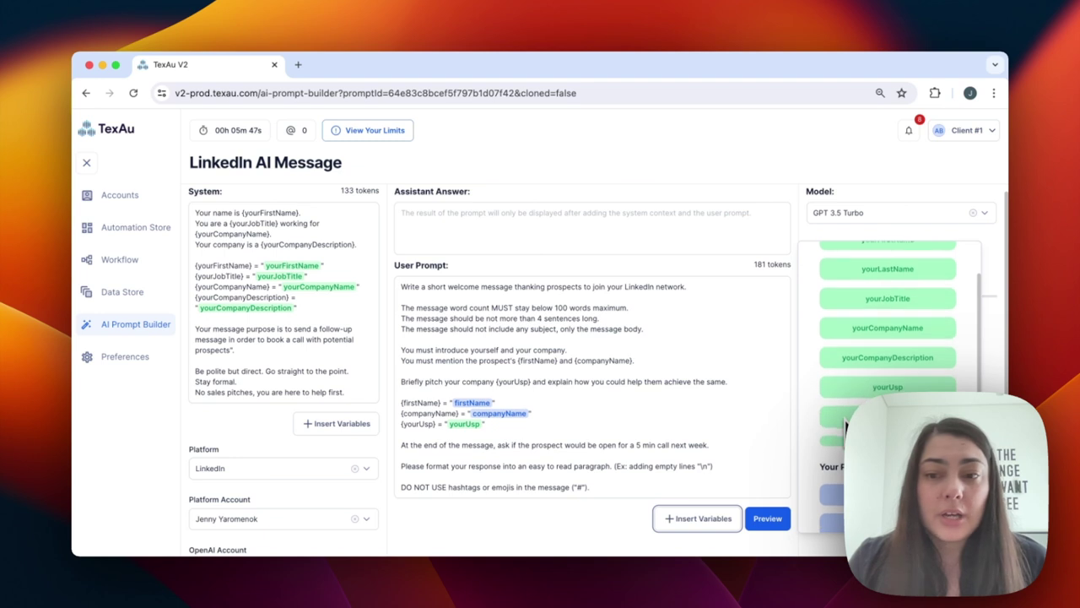
scroll(846, 426, "down", 2)
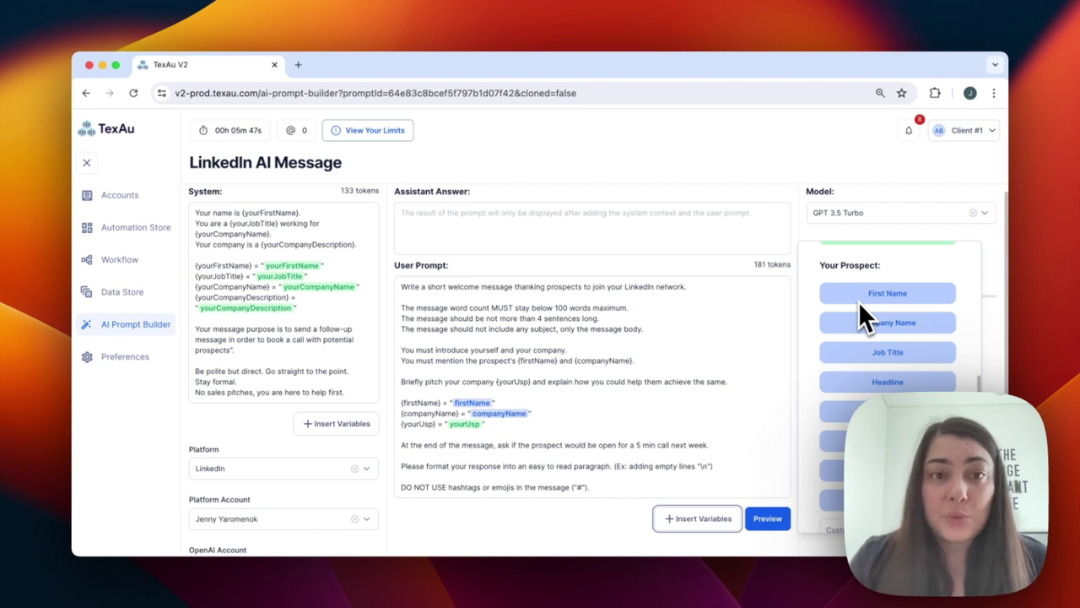
scroll(861, 376, "down", 1)
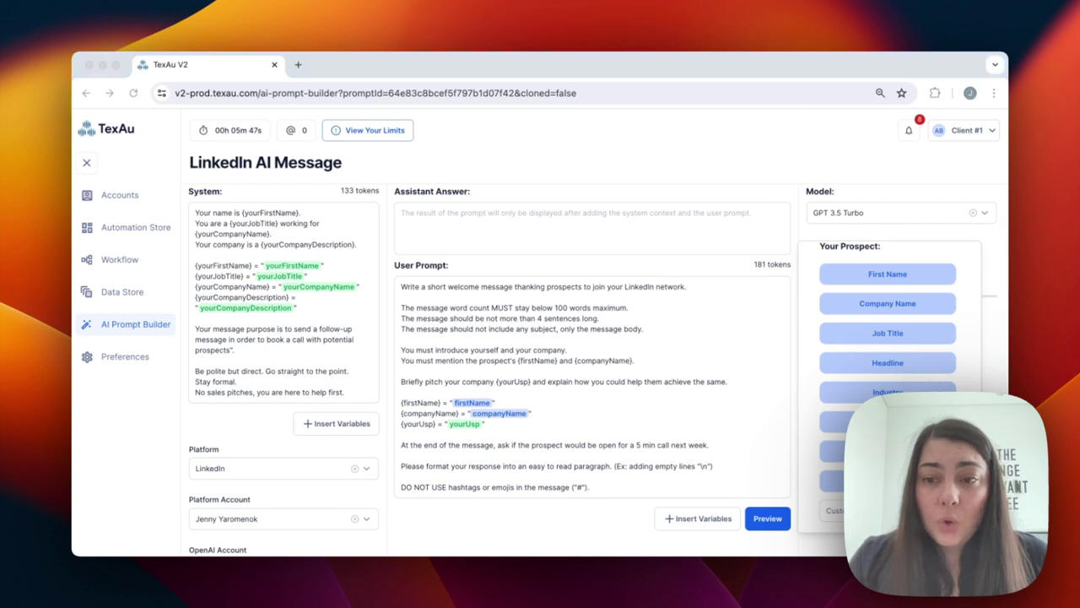
scroll(975, 275, "up", 5)
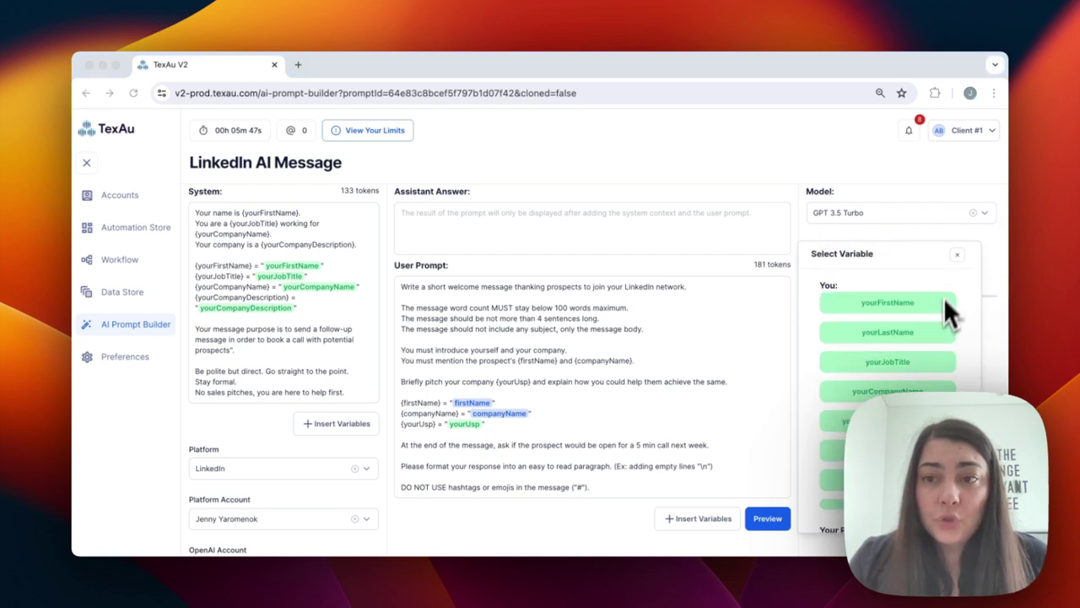
left_click(957, 255)
left_click(958, 260)
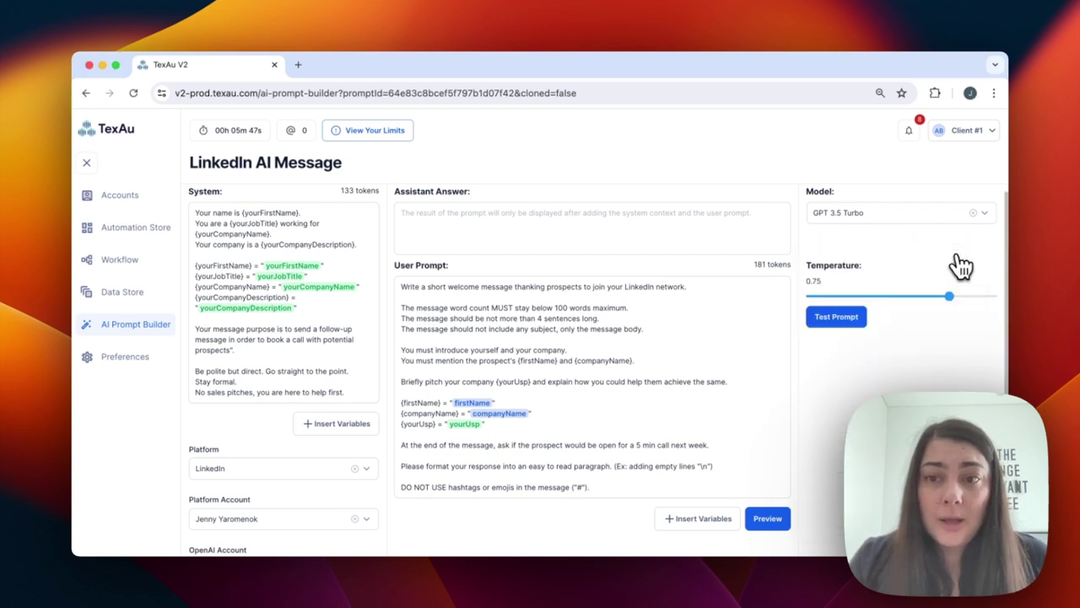
Keep GPT 3.5 Turbo as the model and lower the temperature from 0.75 to 0.61
left_click(899, 221)
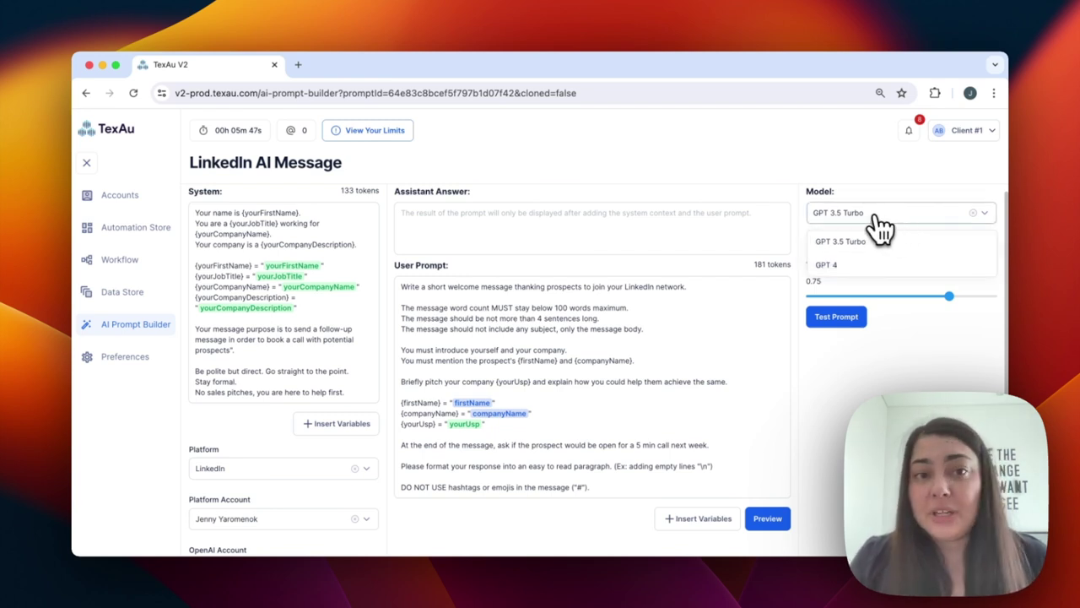
left_click(807, 287)
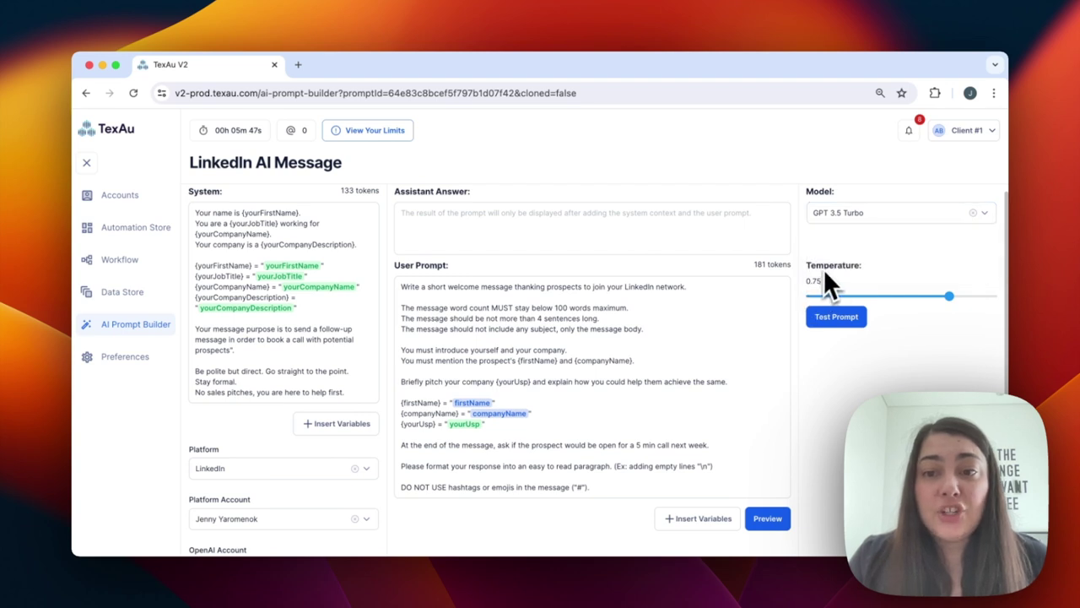
mouse_move(926, 294)
left_mouse_down()
mouse_move(945, 295)
mouse_move(924, 292)
left_mouse_up()
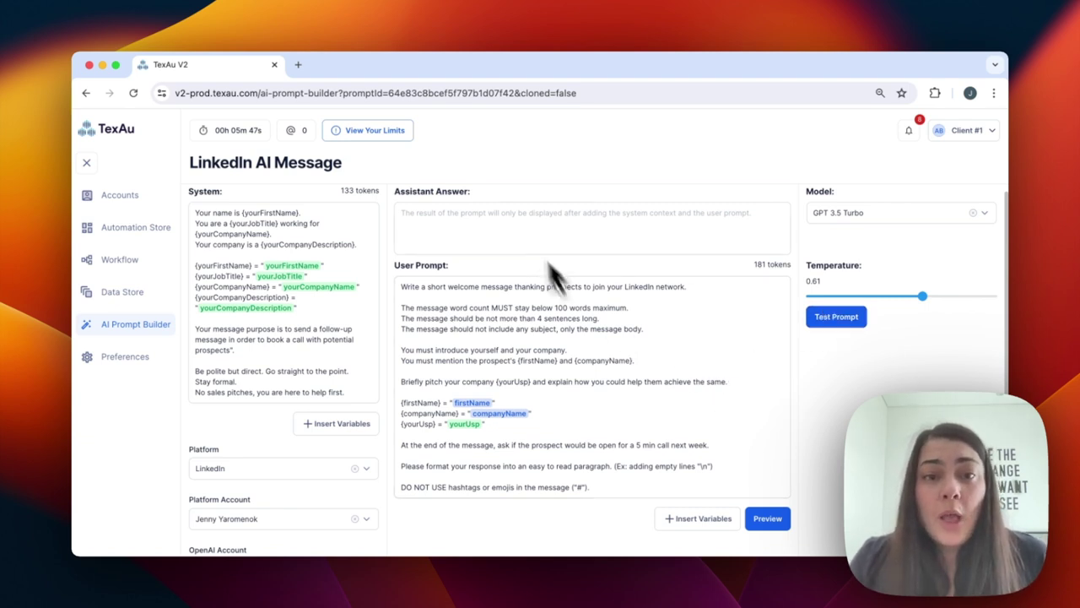
scroll(423, 201, "up", 1)
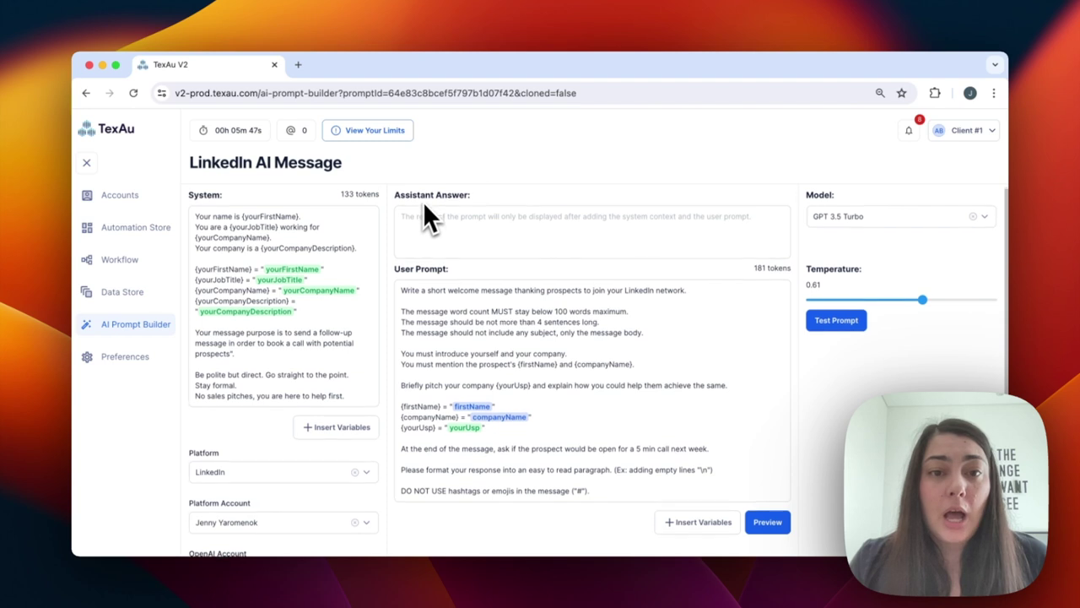
left_click(435, 224)
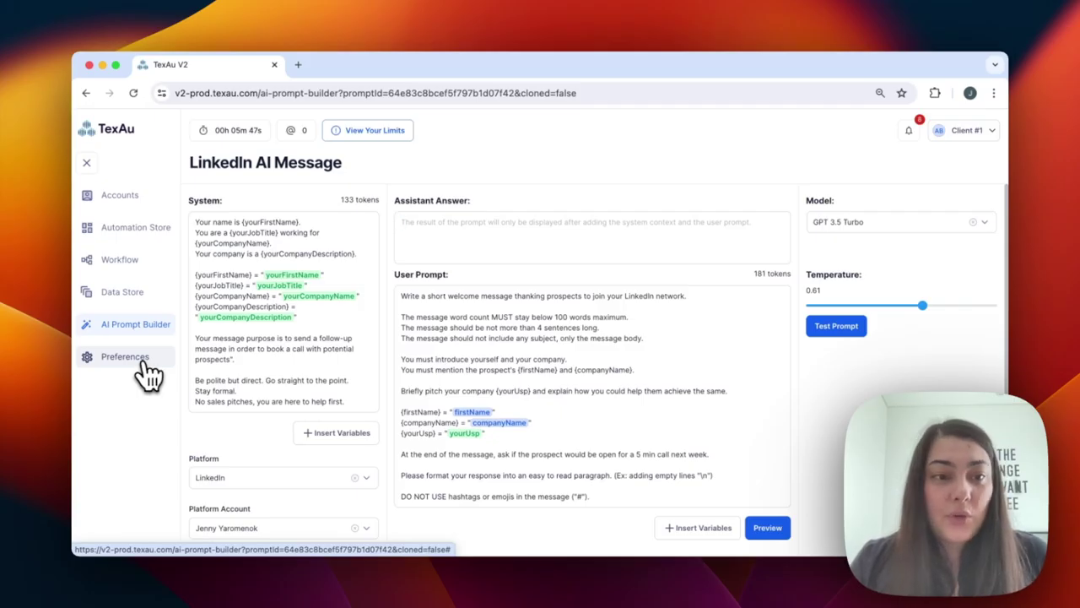
Open the Users preferences and review the Sent and Pending Invitation tabs, then return to Members
left_click(126, 358)
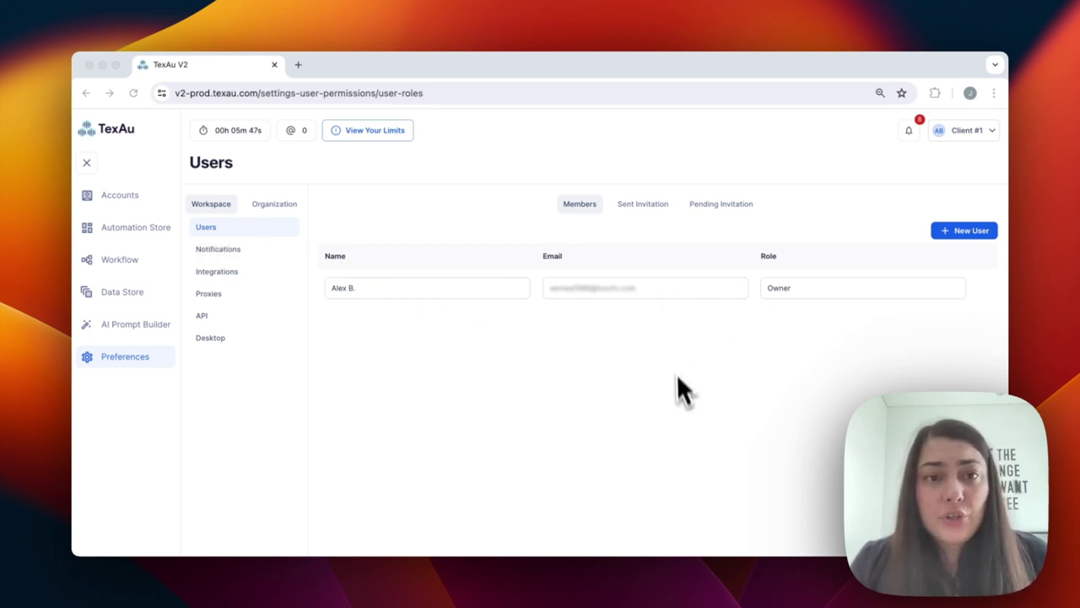
left_click(641, 206)
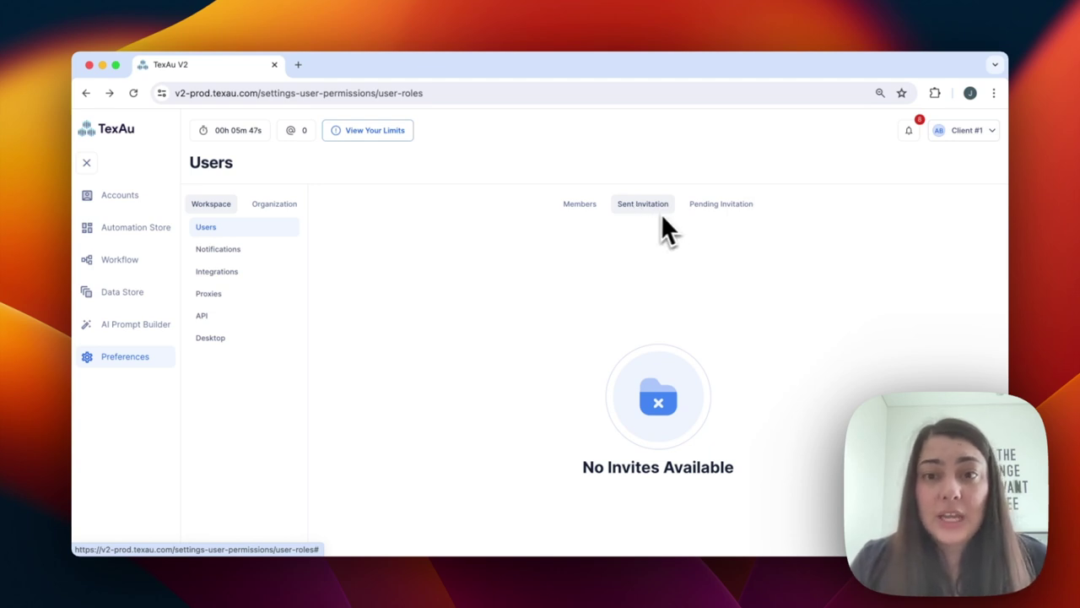
left_click(696, 218)
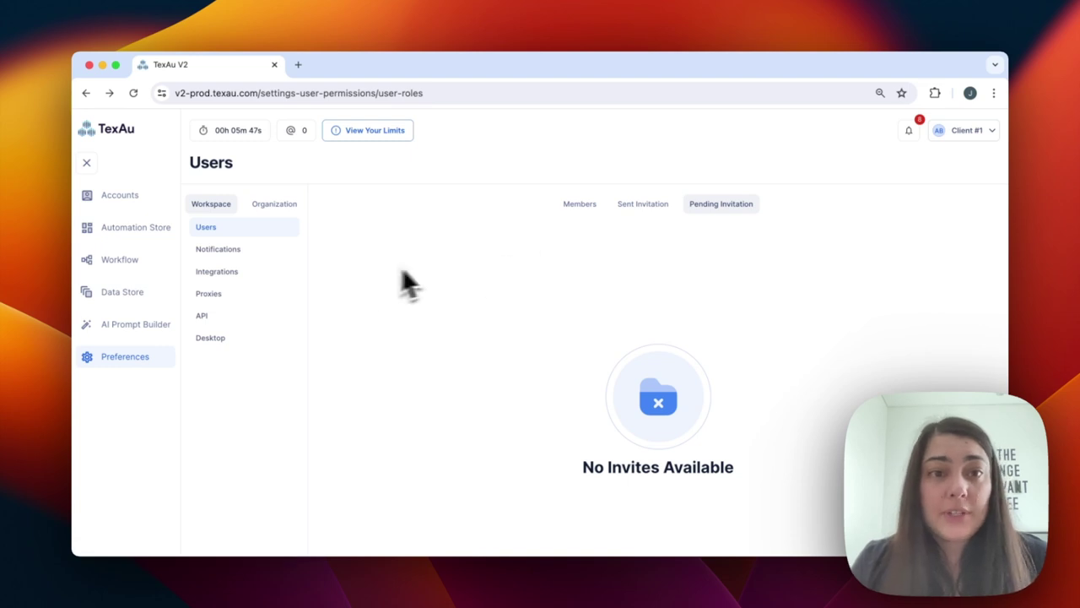
left_click(588, 206)
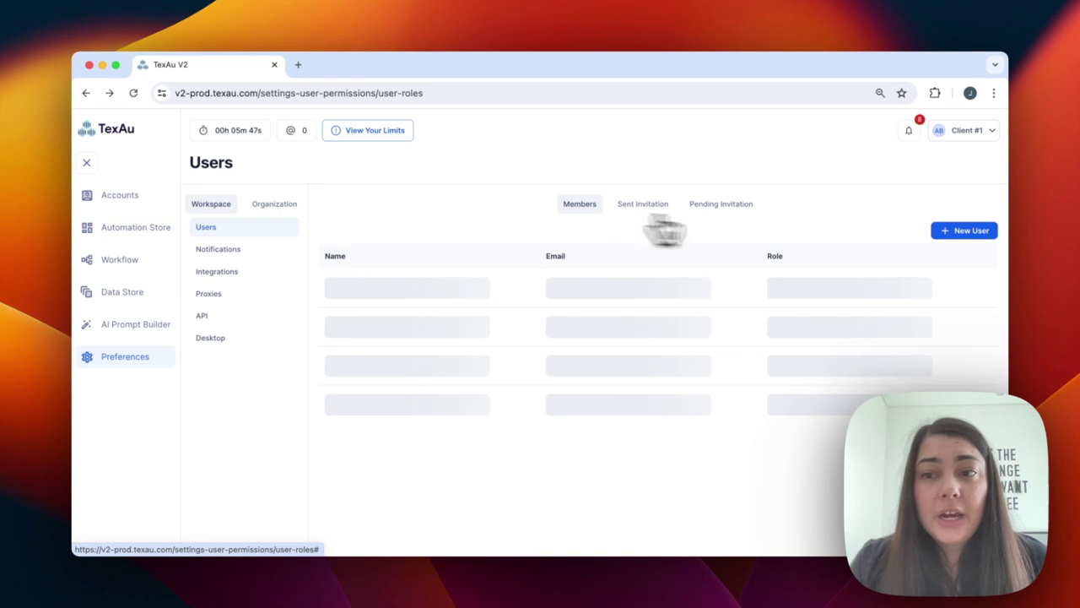
Add a blank new-user row and view the roles available for it
left_click(985, 238)
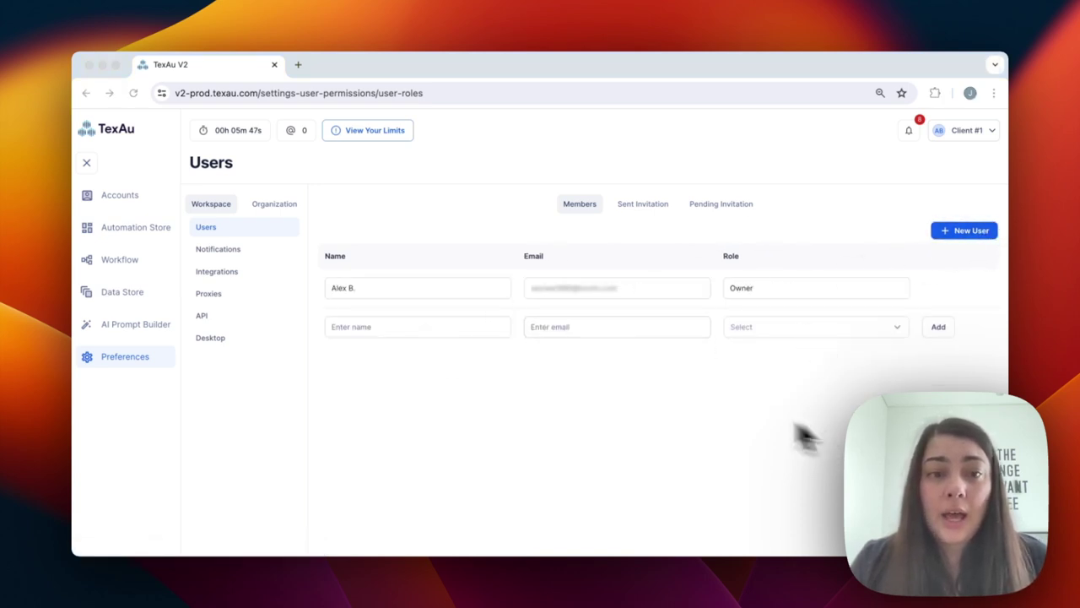
left_click(357, 327)
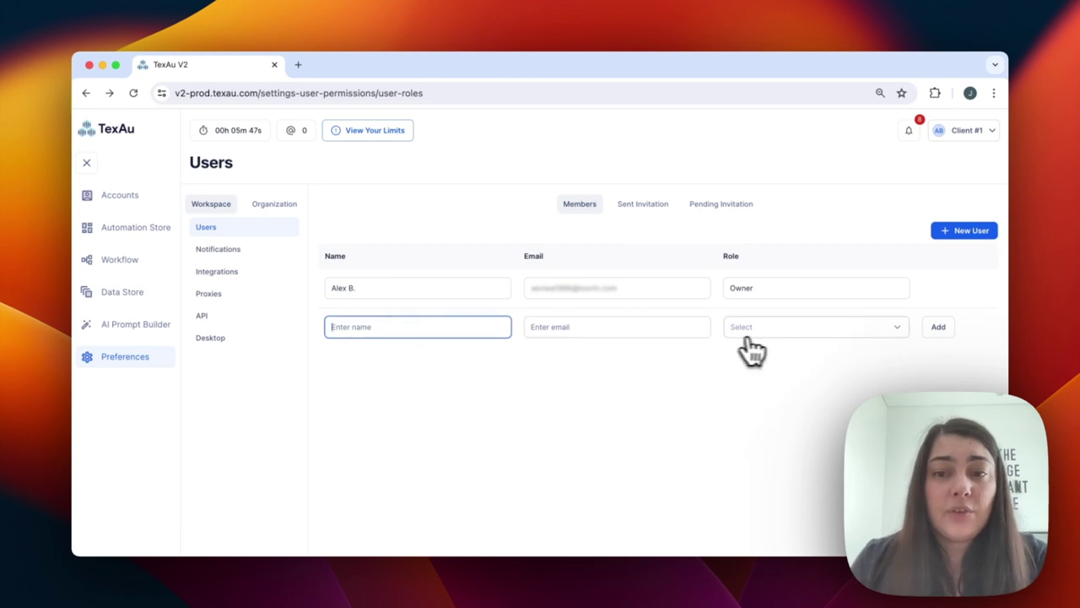
left_click(784, 330)
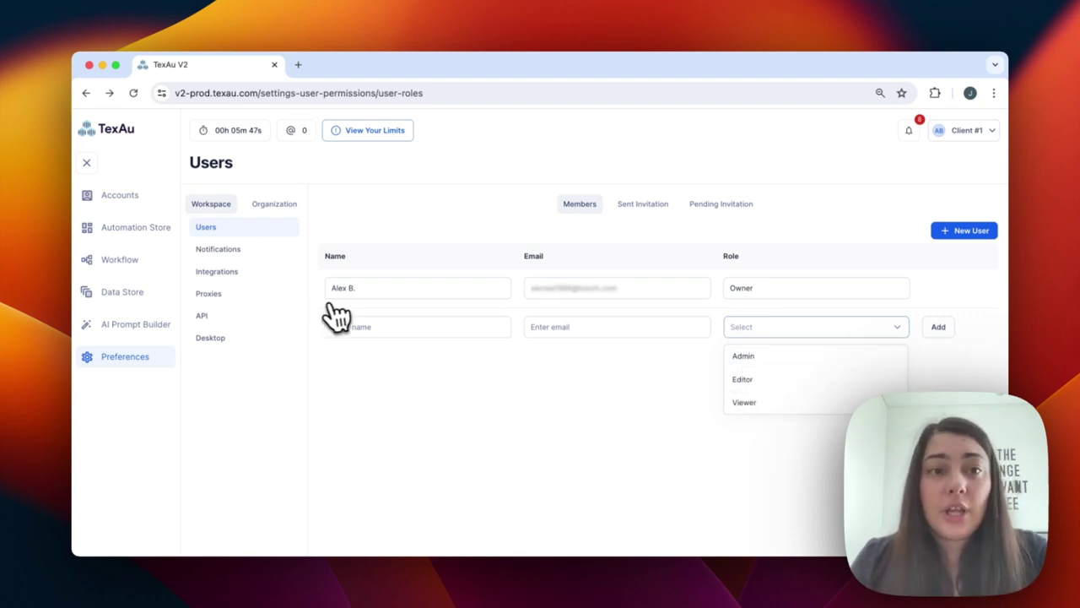
Show the Notifications settings with email on and Slack off for execution and cookie alerts
left_click(240, 258)
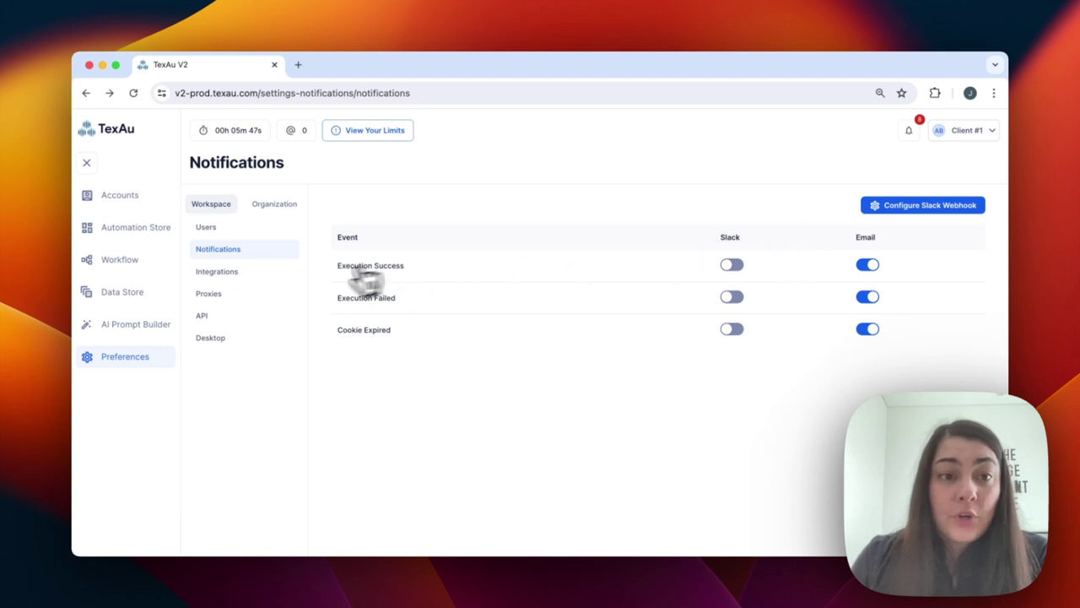
Open the Hubspot integration and start connecting a new HubSpot account
left_click(230, 277)
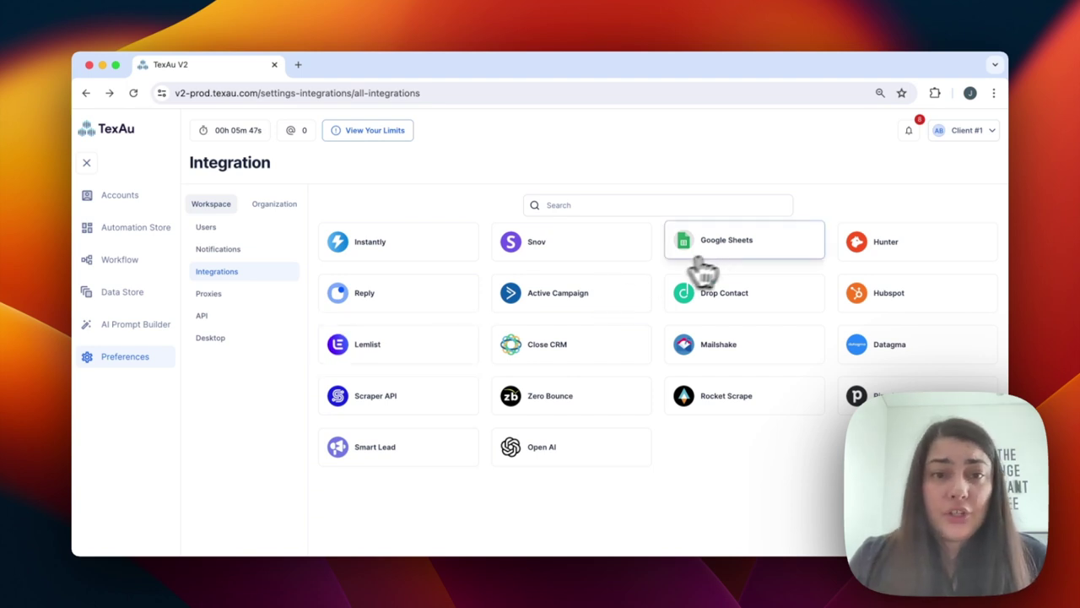
left_click(876, 303)
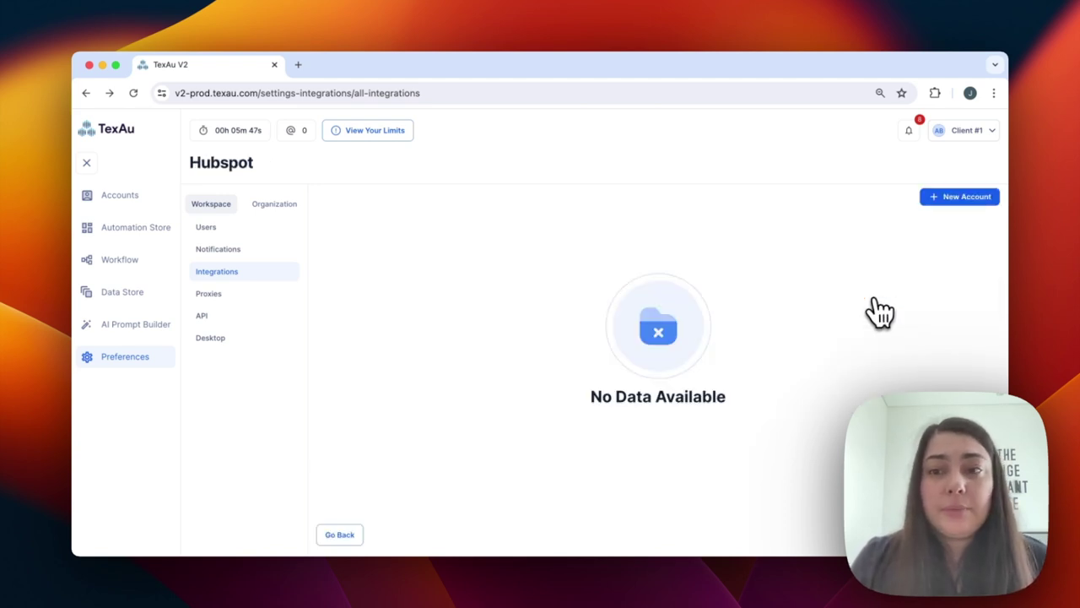
left_click(944, 203)
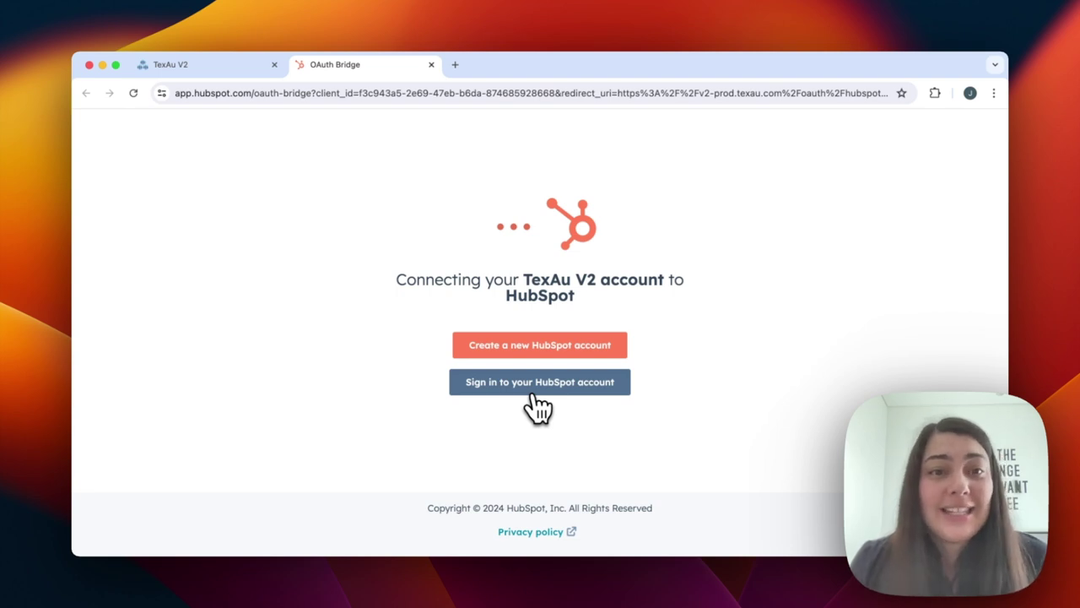
Return to the TexAu tab and go back to the full integrations list
left_click(181, 68)
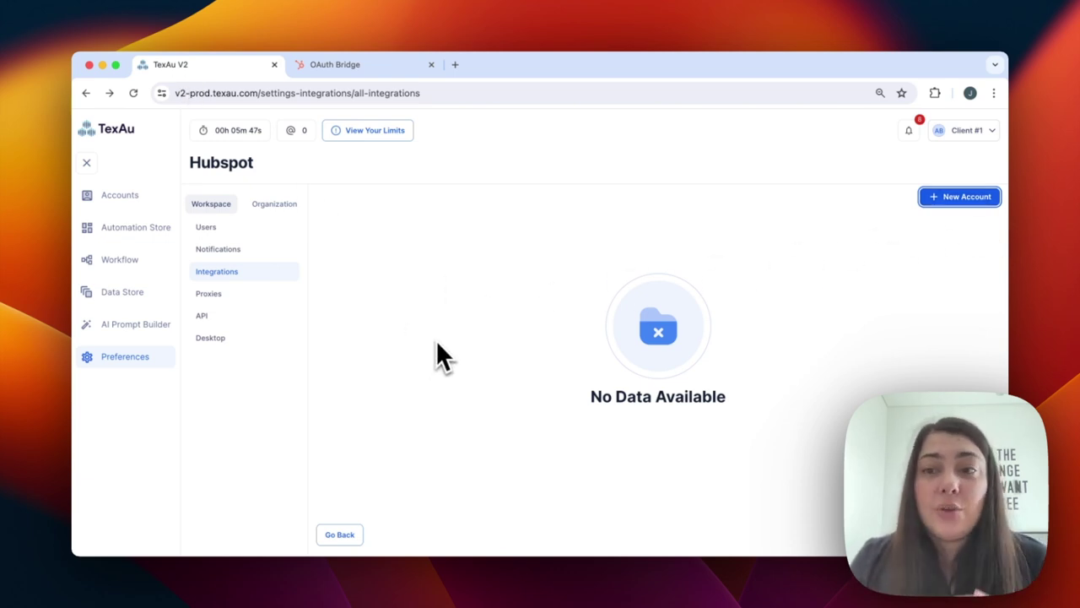
left_click(242, 278)
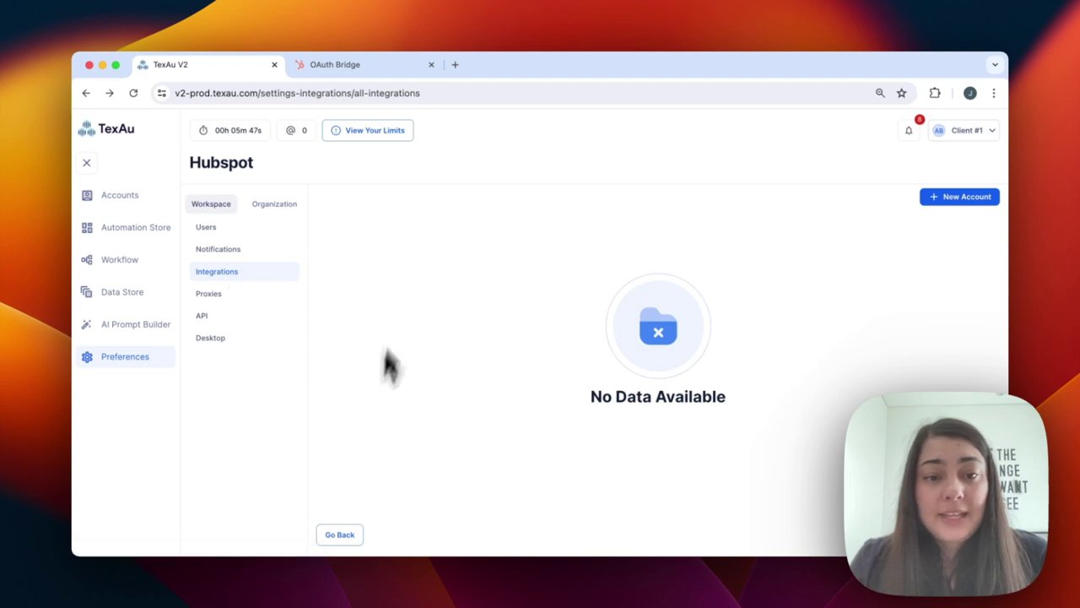
left_click(342, 533)
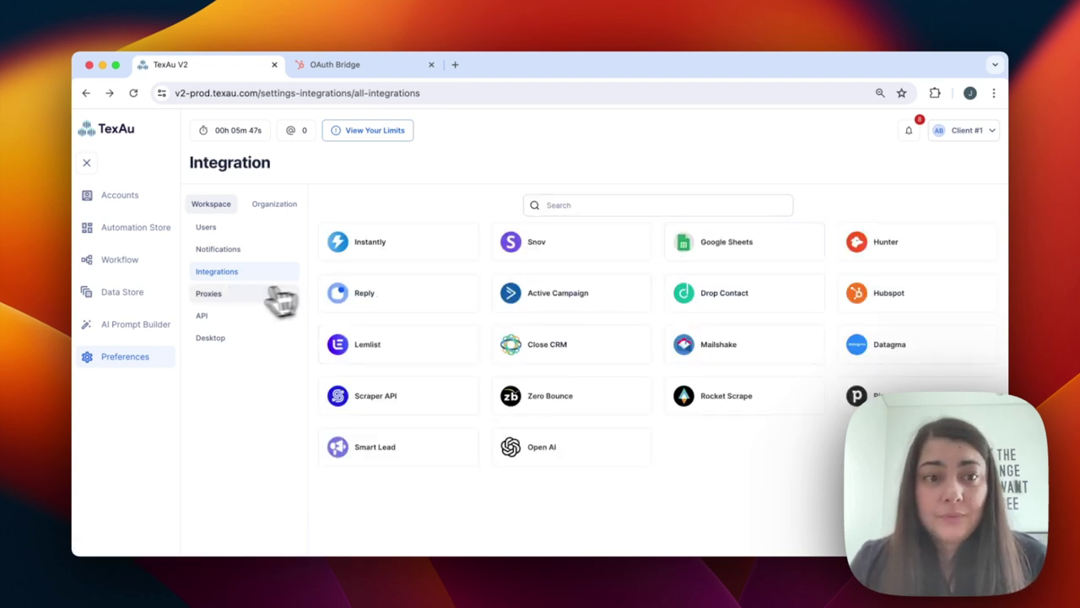
Open and close the Add New Social Proxy form unfilled, then show the Developer API settings
left_click(231, 295)
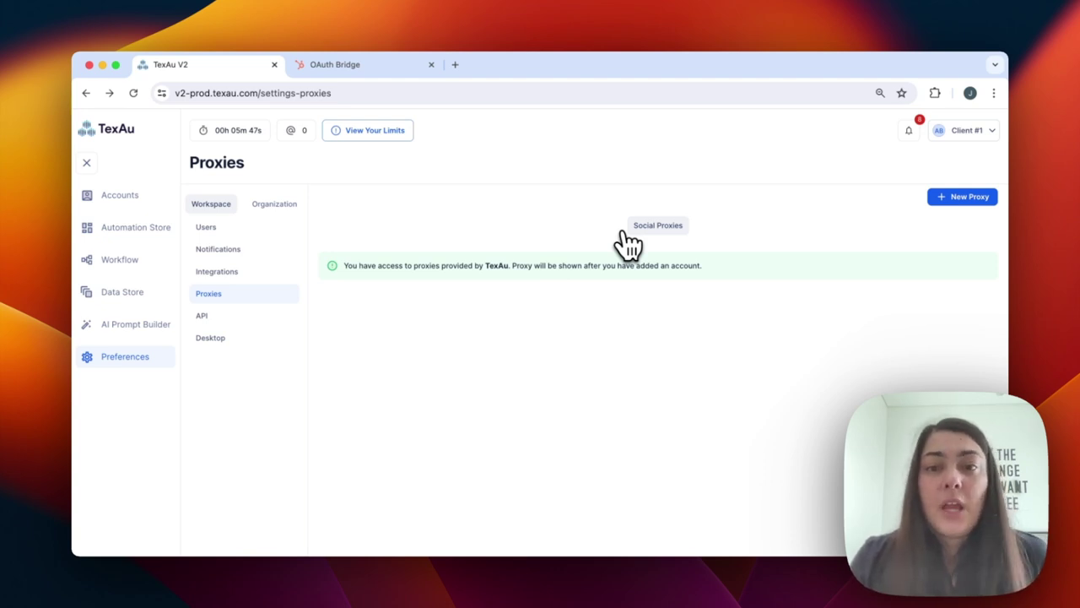
left_click(953, 214)
left_click(411, 287)
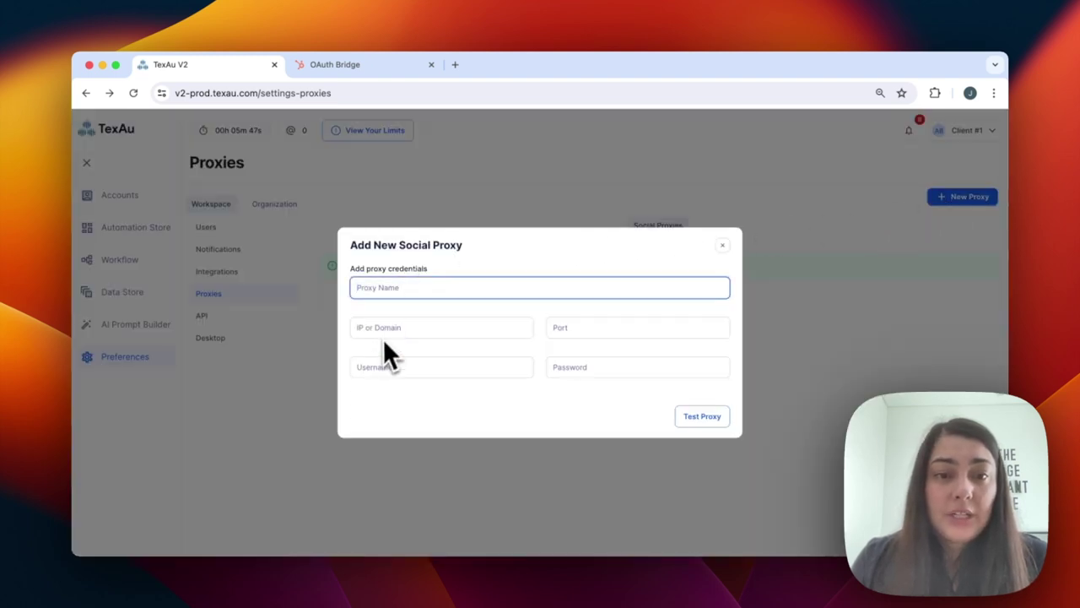
left_click(401, 329)
left_click(437, 282)
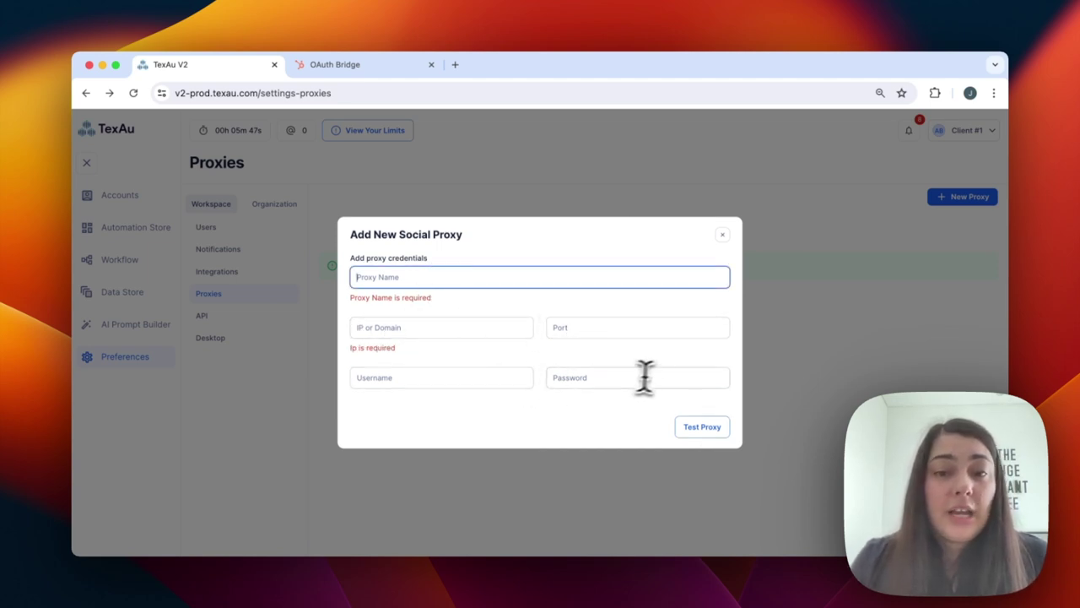
left_click(723, 237)
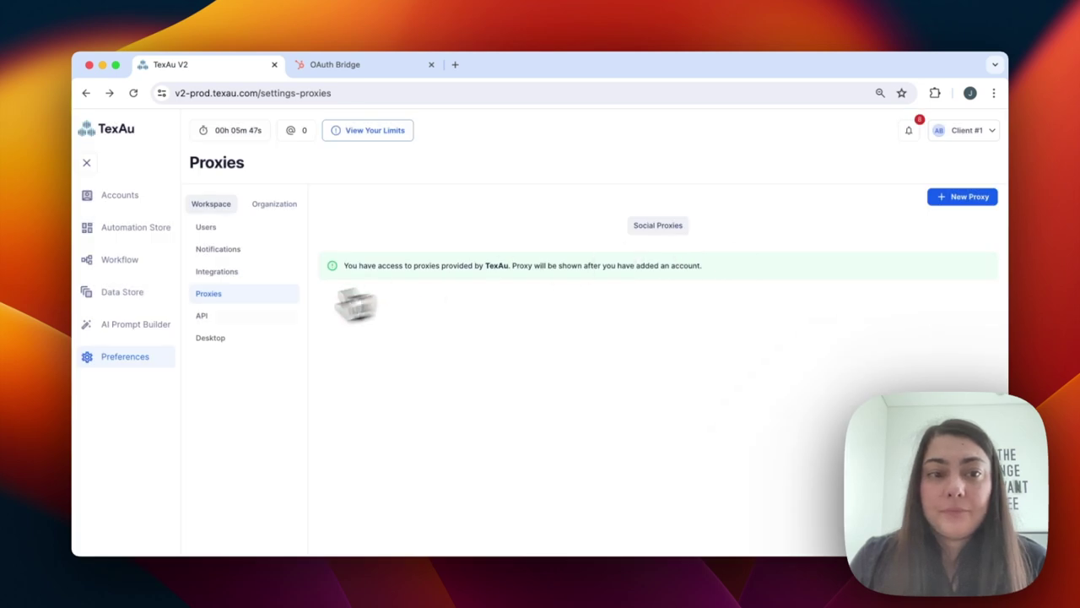
left_click(235, 325)
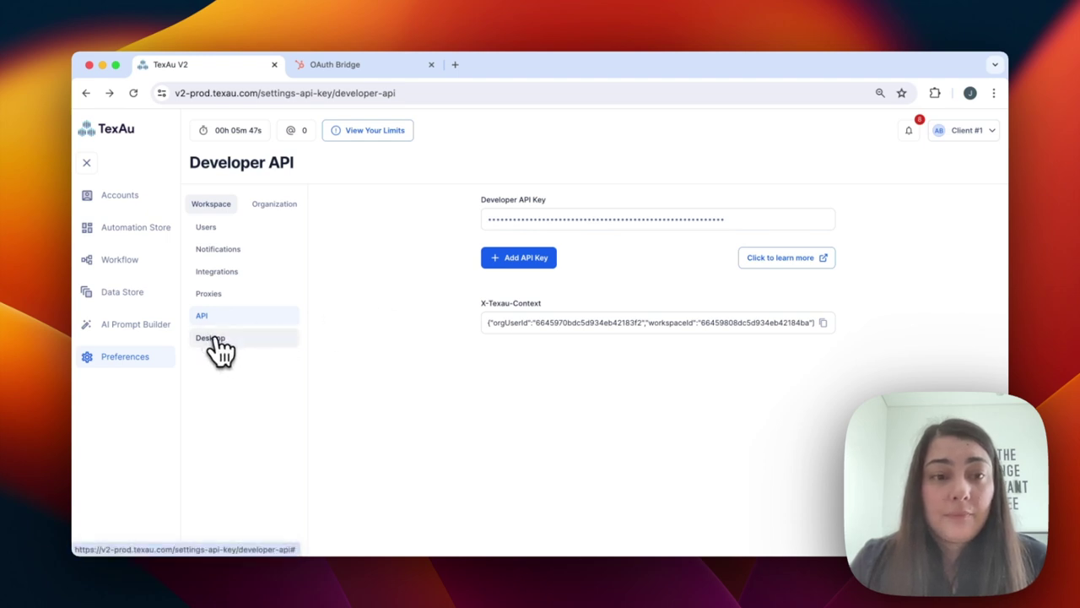
In Desktop settings, attempt saving an unnamed new desktop, then close the dialog
left_click(218, 342)
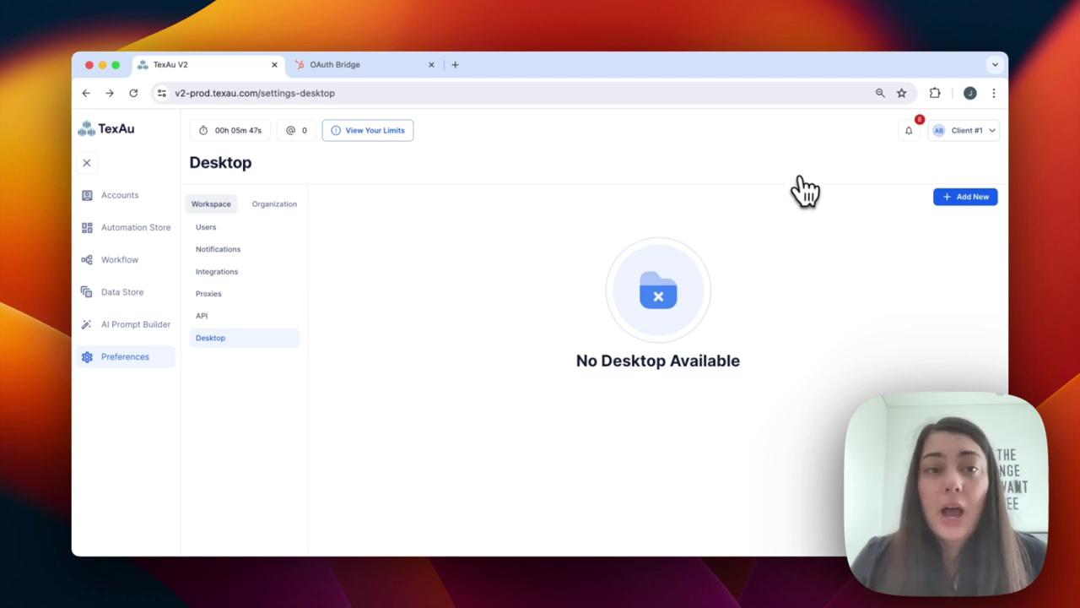
left_click(964, 212)
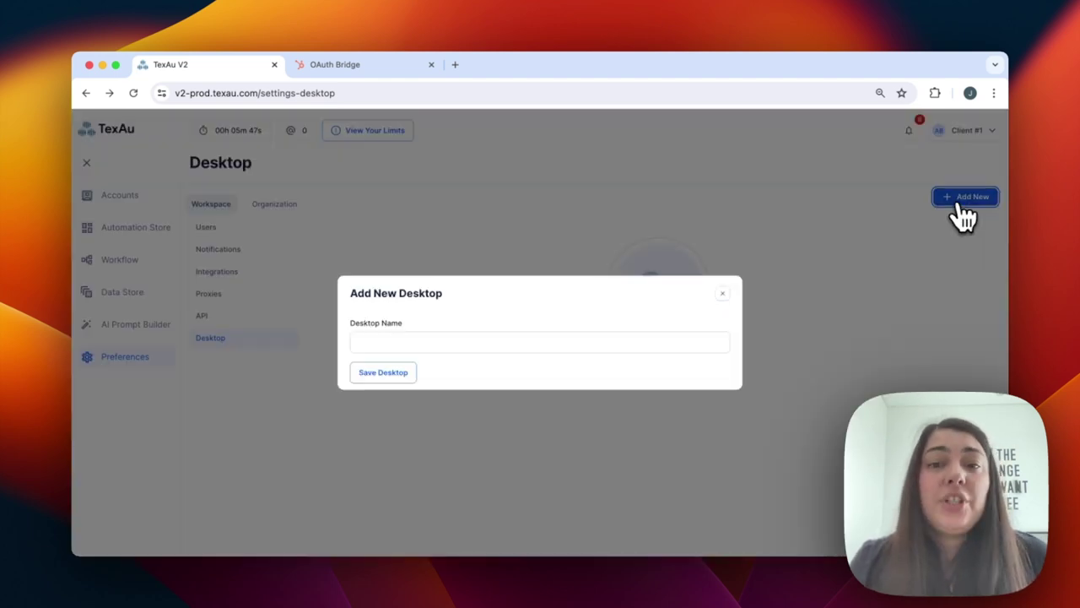
left_click(430, 341)
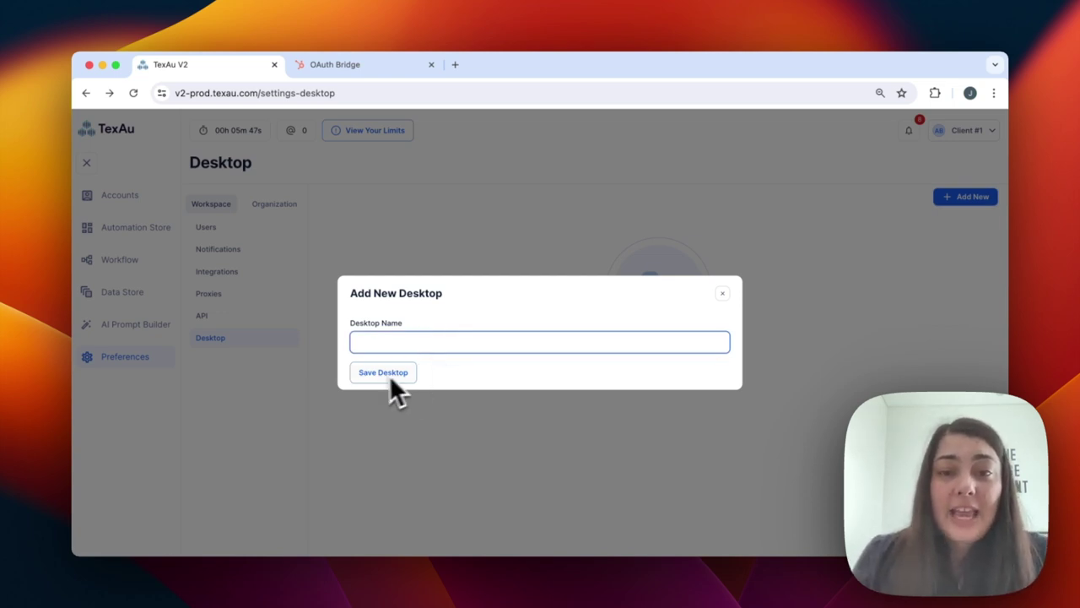
left_click(723, 294)
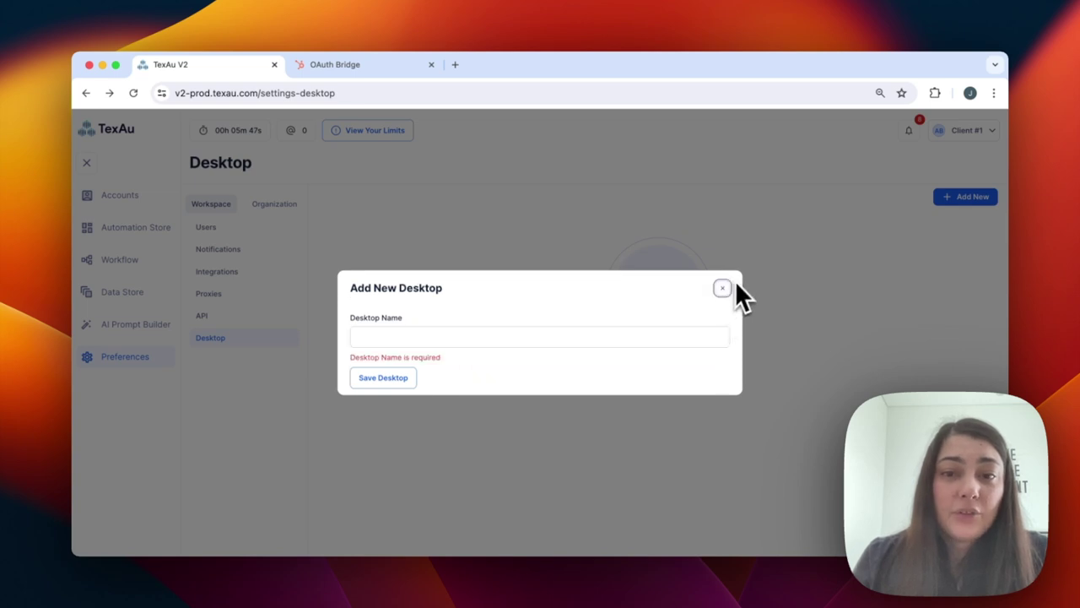
left_click(723, 294)
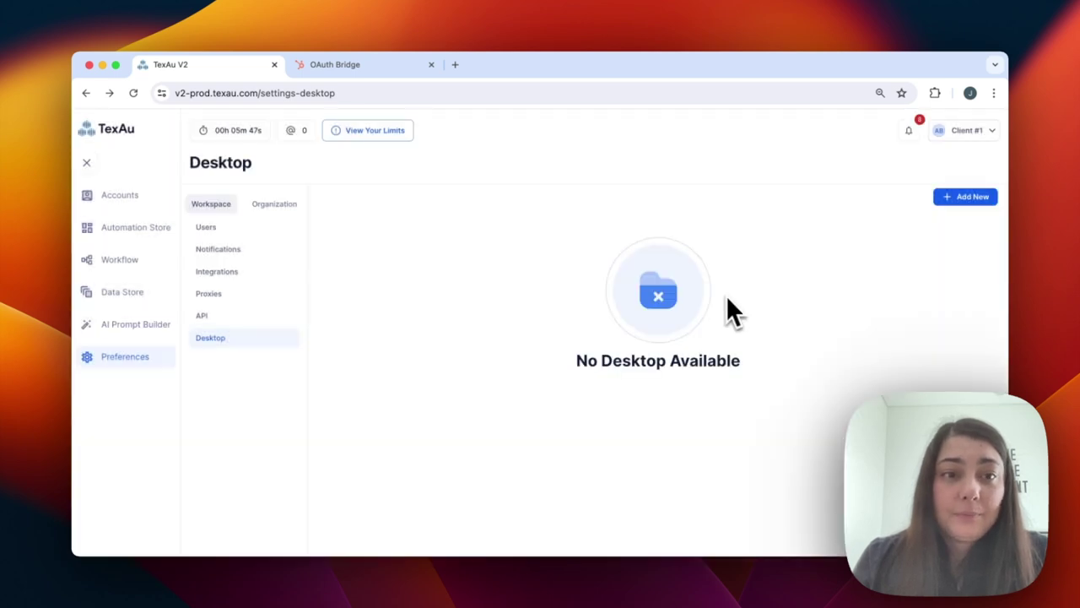
Switch to Organization settings, open the Workspace list, and cancel renaming Client #1
left_click(272, 209)
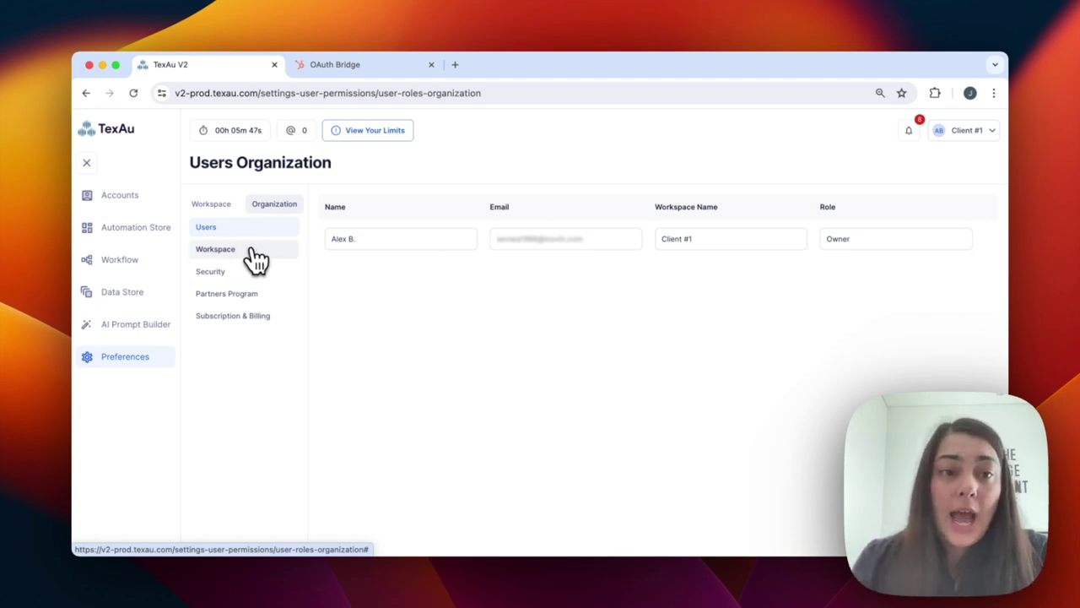
left_click(253, 253)
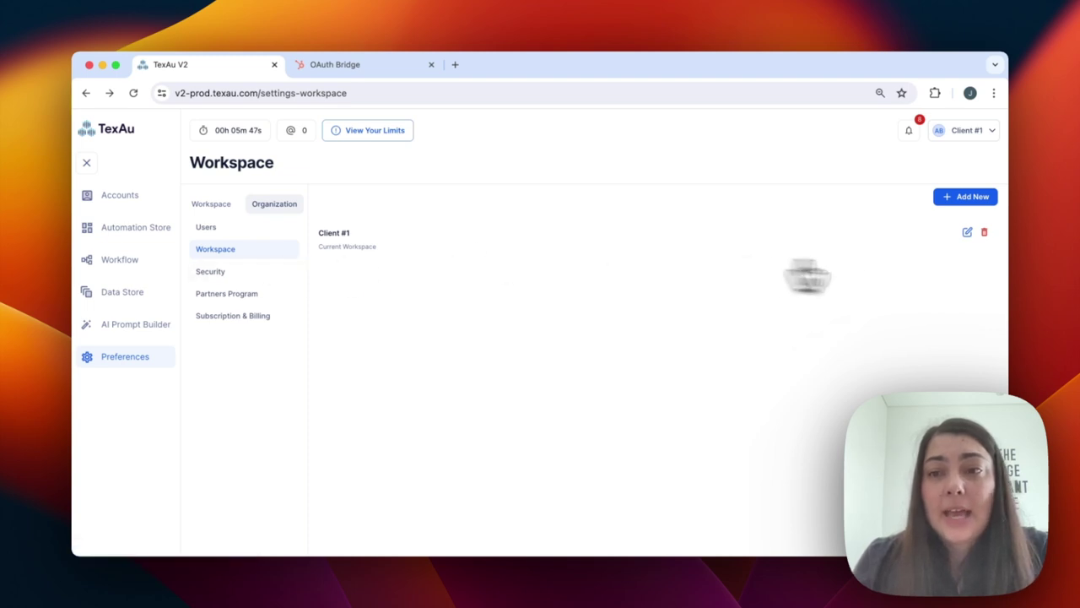
left_click(967, 234)
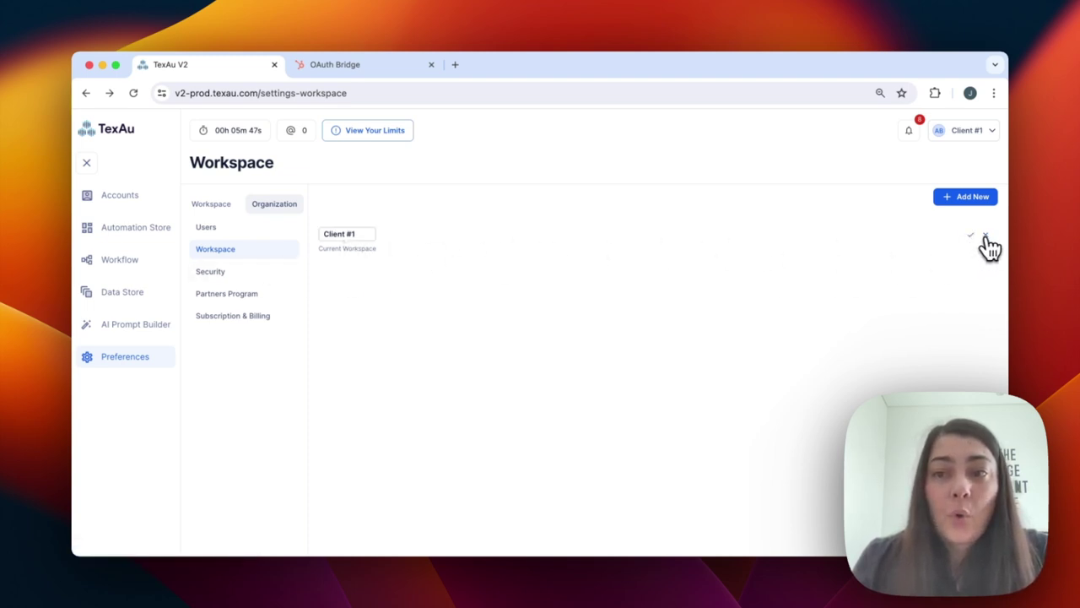
left_click(984, 236)
Start a new workspace, try saving it empty, dismiss the error, and check the timezone list
left_click(967, 199)
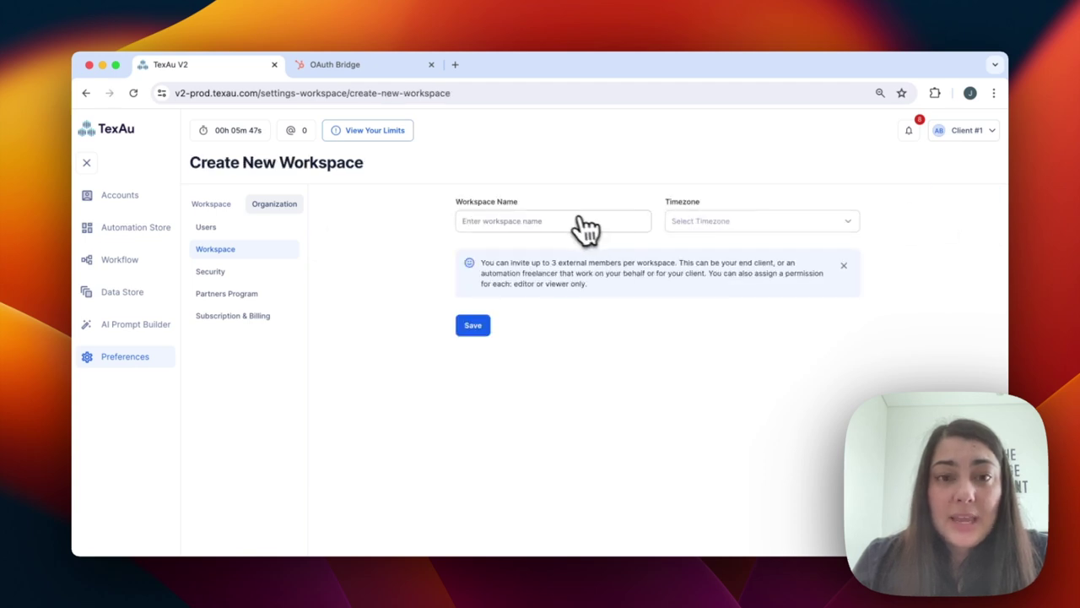
left_click_drag(516, 262, 573, 283)
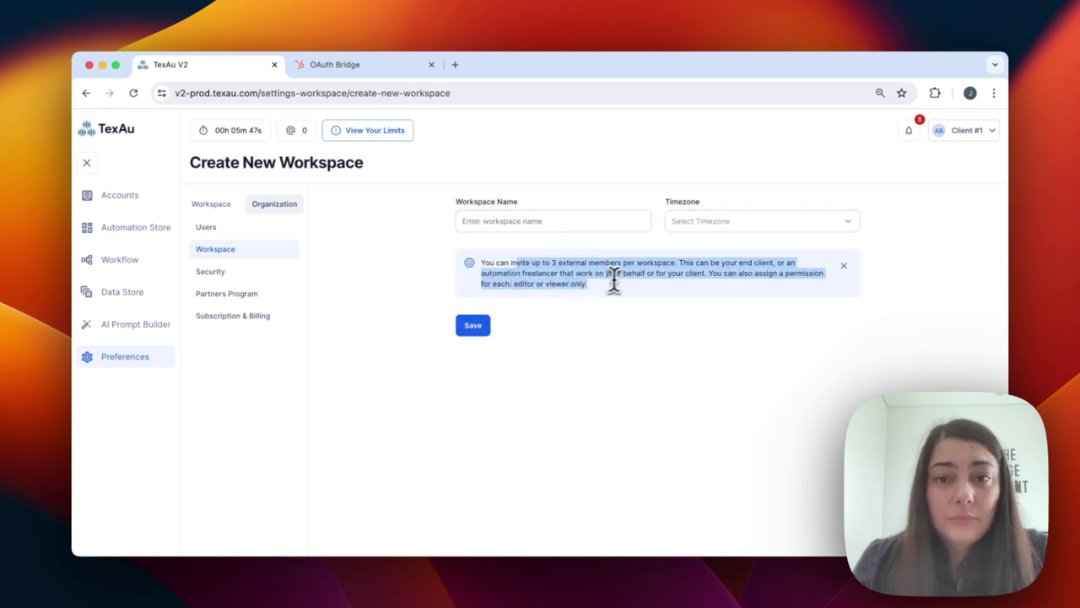
left_click(608, 283)
left_click(483, 326)
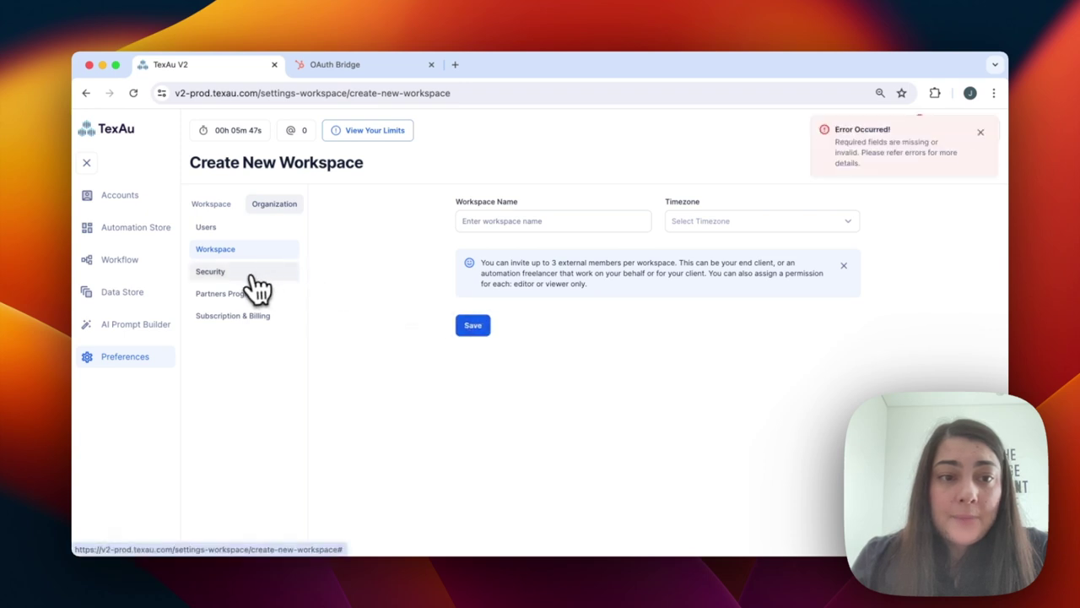
left_click(981, 132)
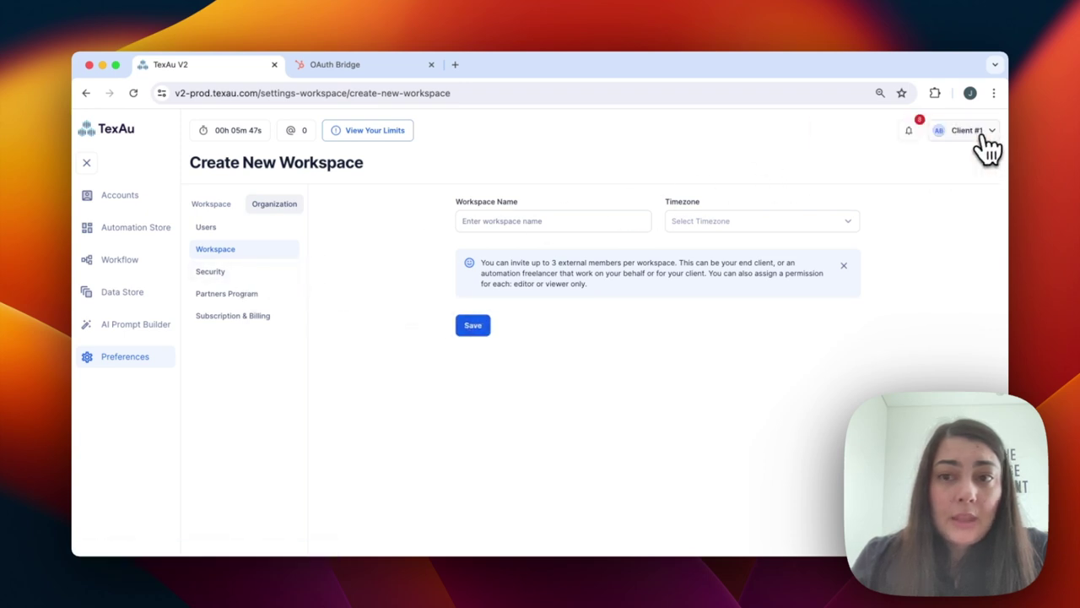
left_click(694, 224)
left_click(707, 224)
Review the Security password and 2FA options, then show the Partners Program affiliate page
left_click(244, 281)
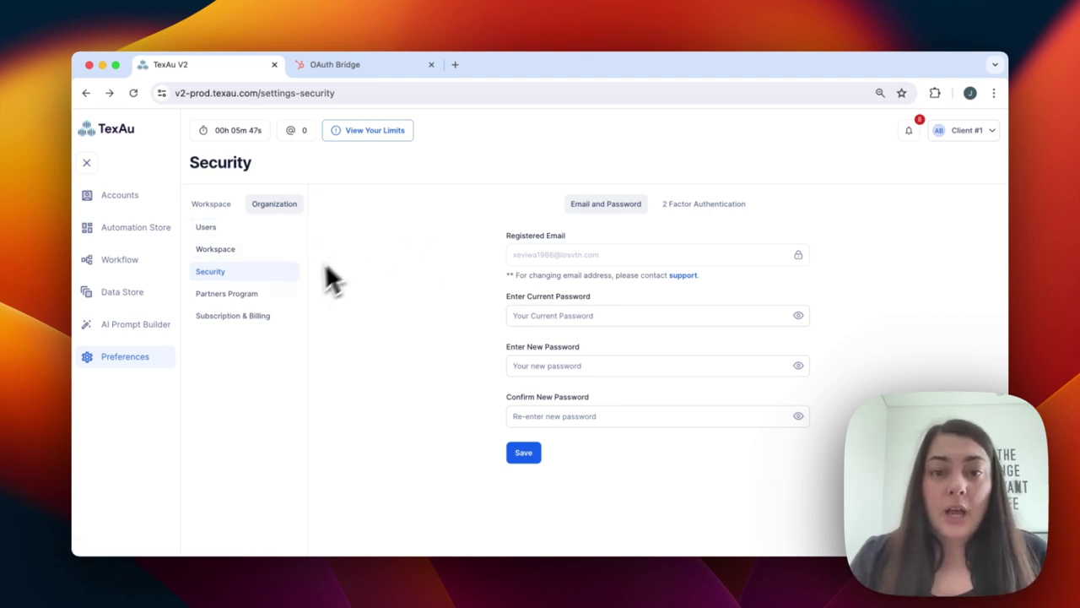
left_click(252, 306)
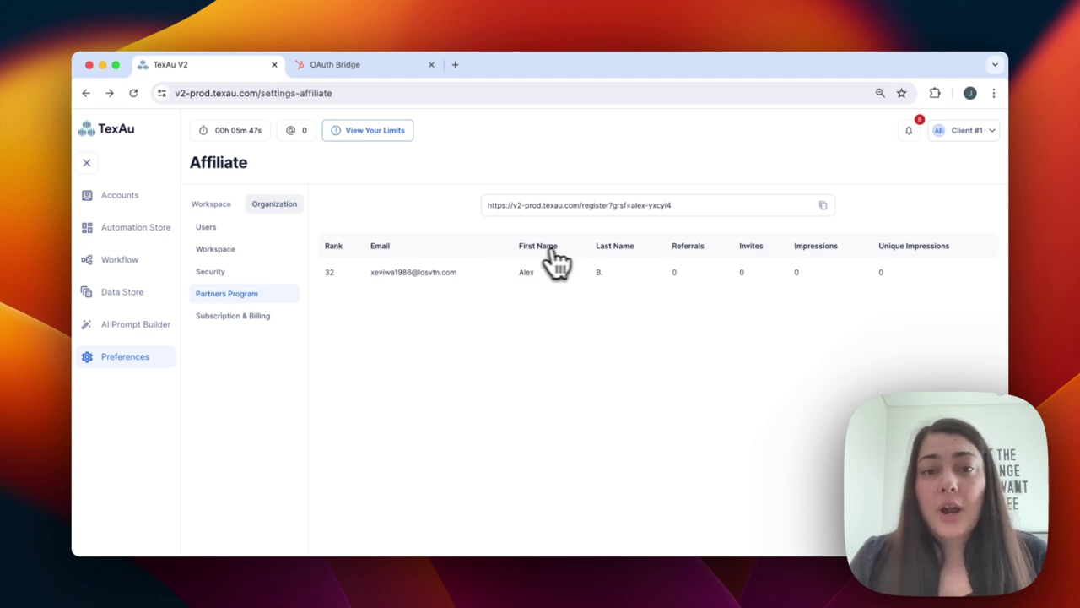
Highlight the rank 32 referral statistics row, then move to Subscription & Billing
left_click_drag(675, 245, 682, 283)
left_click(683, 280)
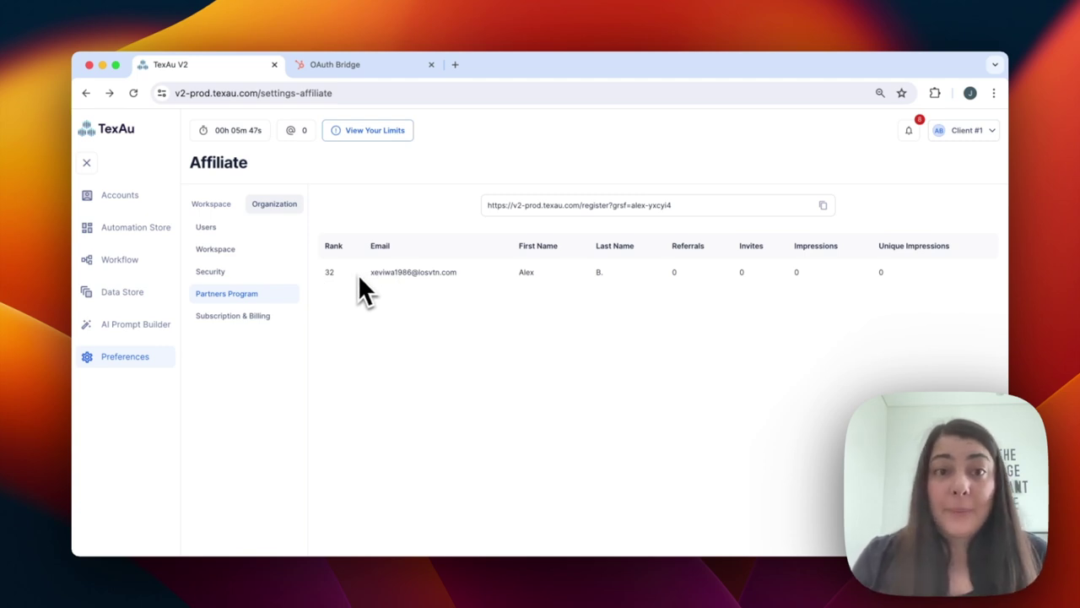
left_click(244, 329)
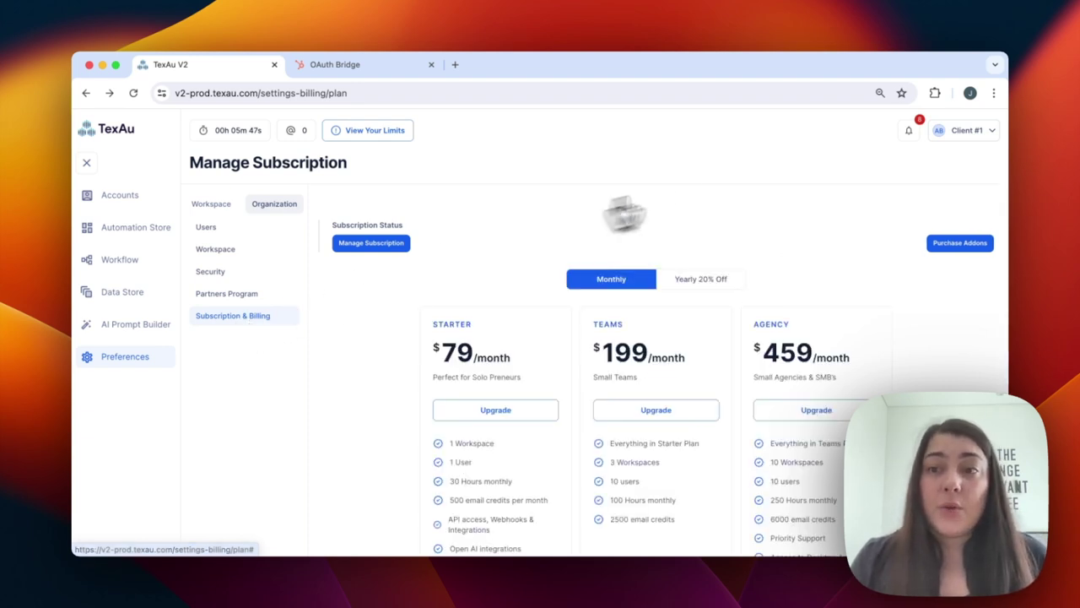
scroll(704, 380, "down", 3)
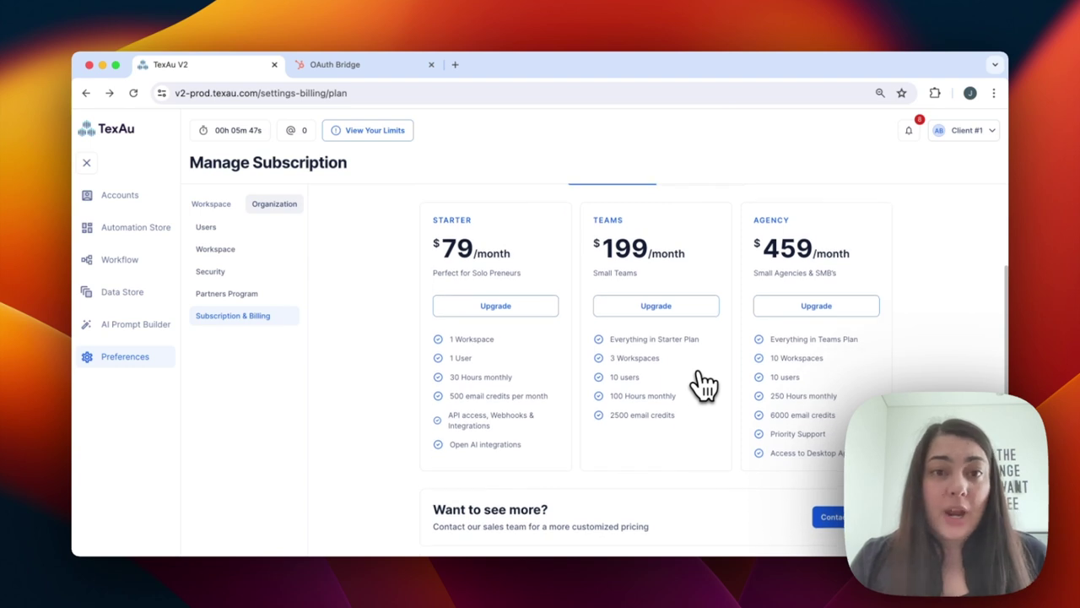
scroll(704, 384, "up", 3)
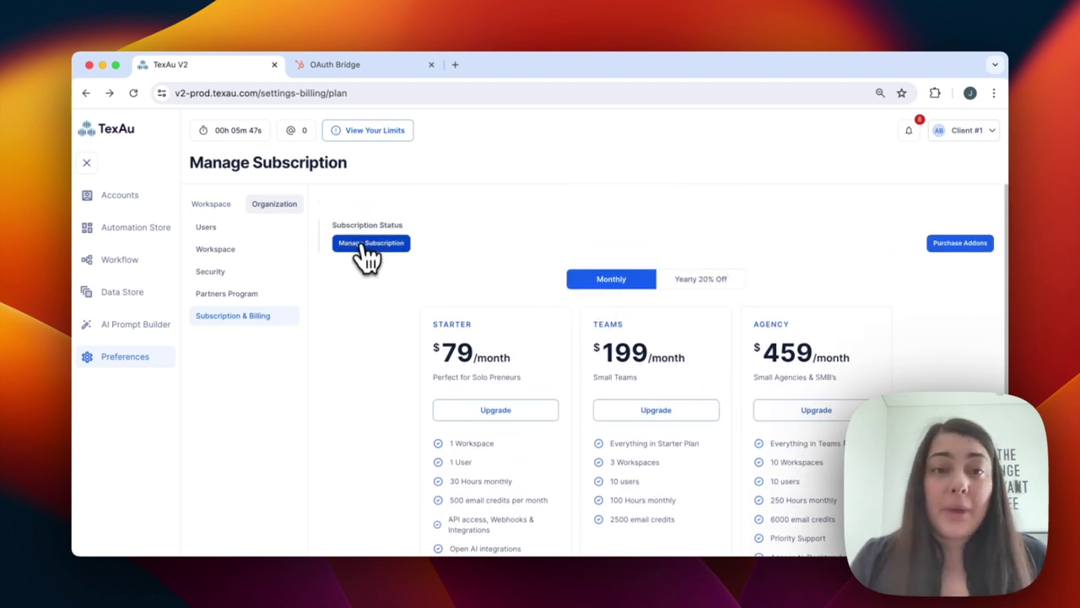
left_click(957, 246)
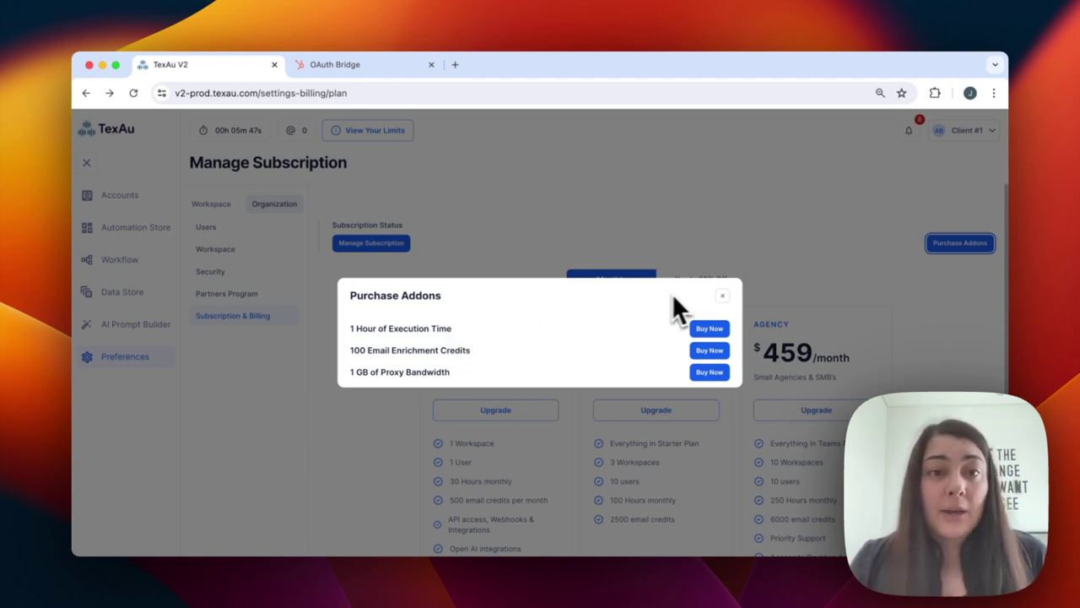
left_click(723, 300)
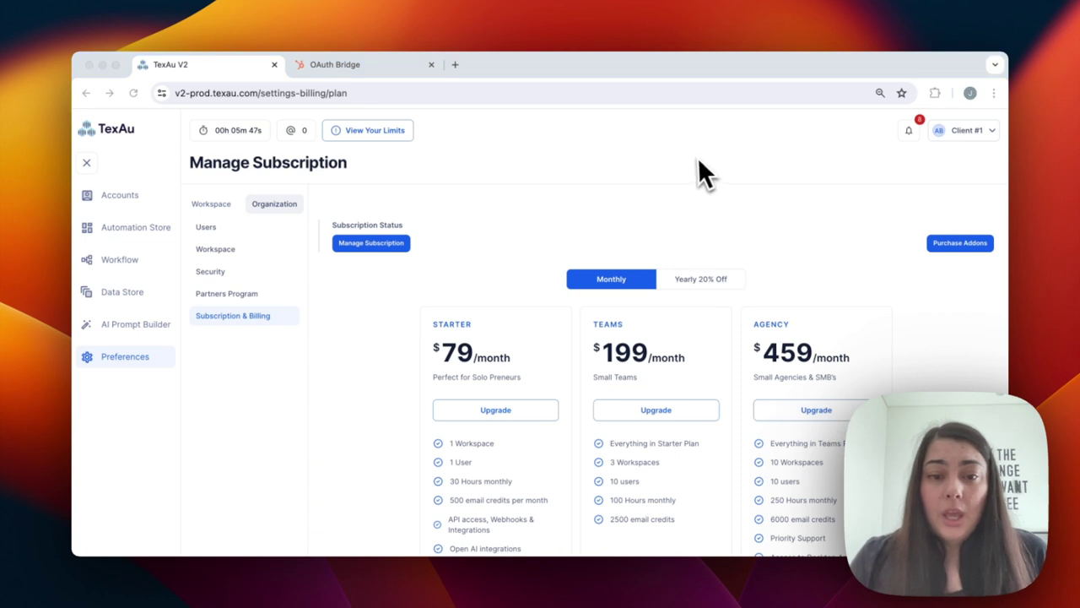
scroll(556, 363, "down", 3)
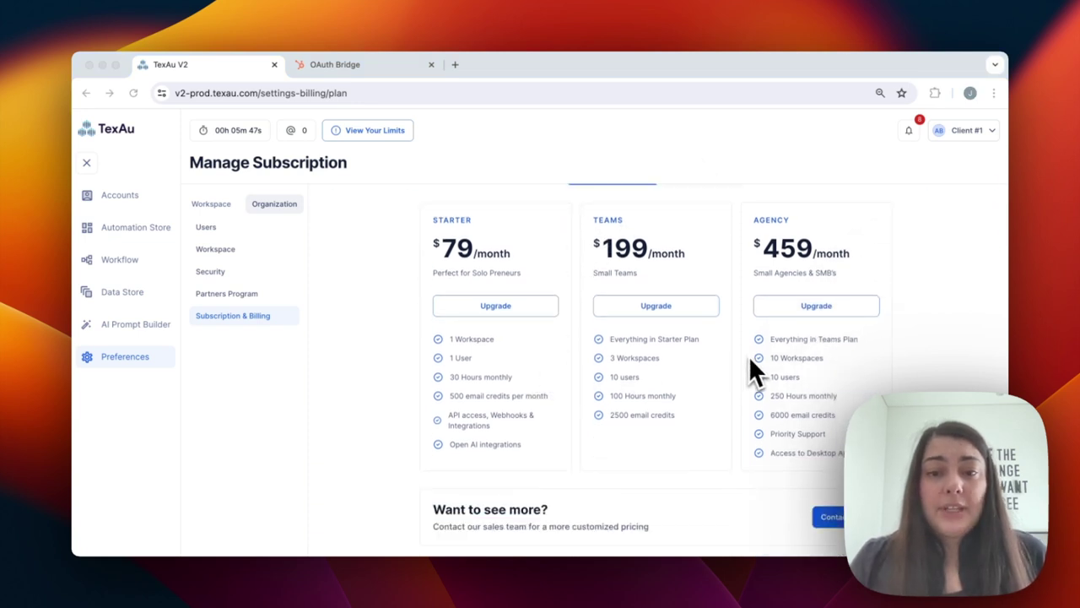